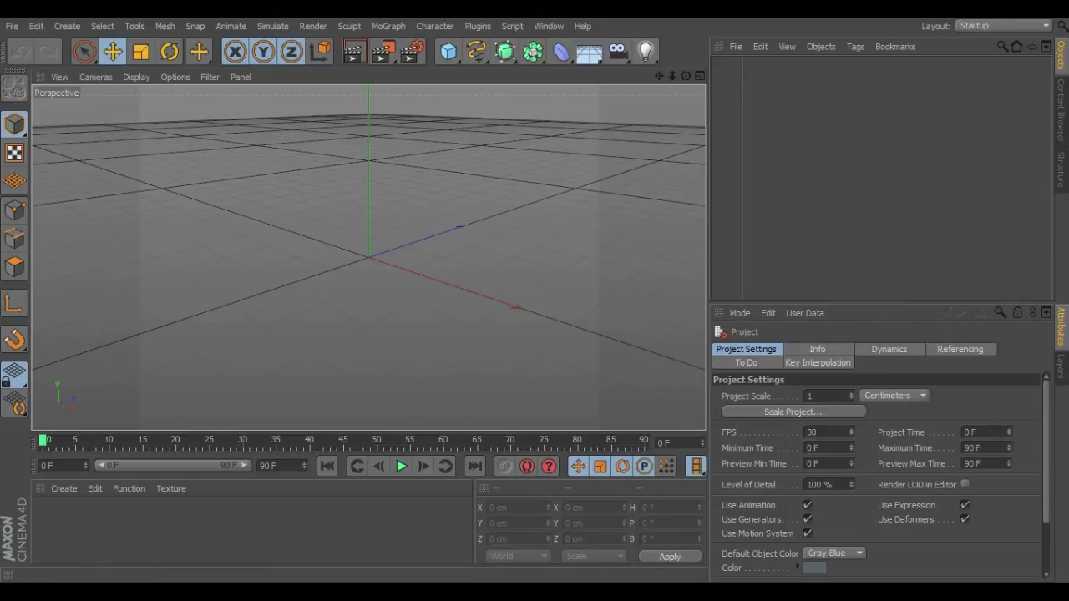
- Preview the finished render video, then return to the empty scene
left_click(571, 579)
left_click(211, 502)
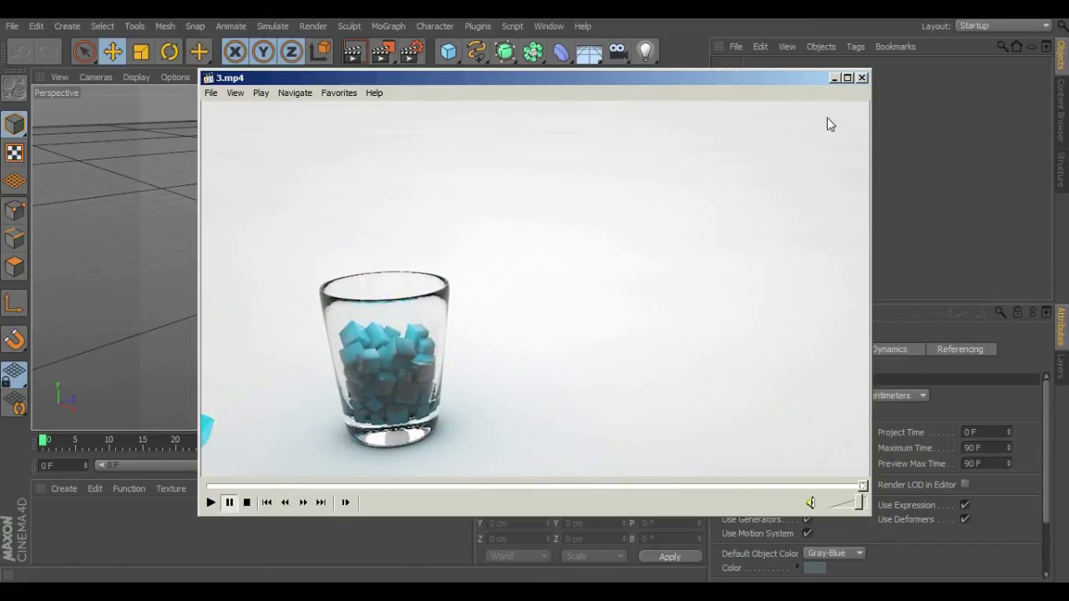
left_click(834, 79)
left_click_drag(421, 310, 441, 263, "alt")
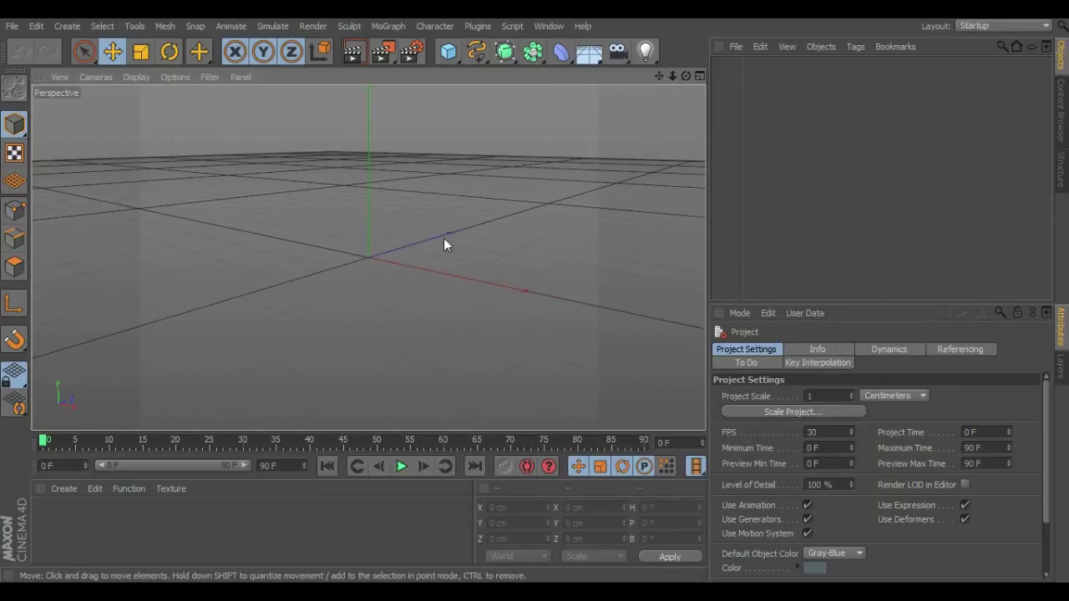
- Add a Cone primitive to the scene and centre it in the view
left_click(453, 57)
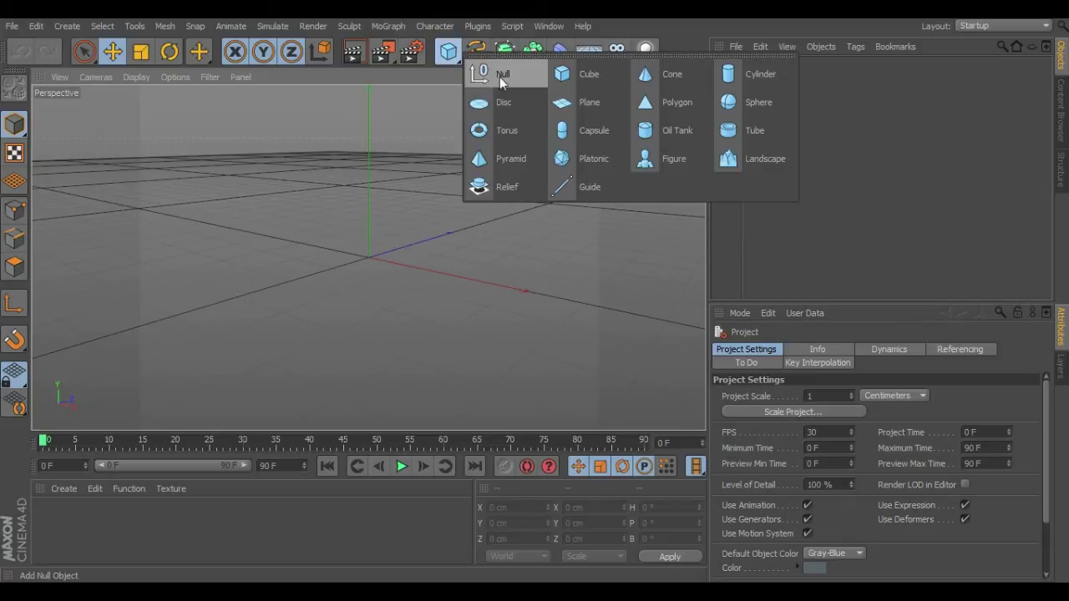
left_click(666, 77)
scroll(459, 234, "up", 3)
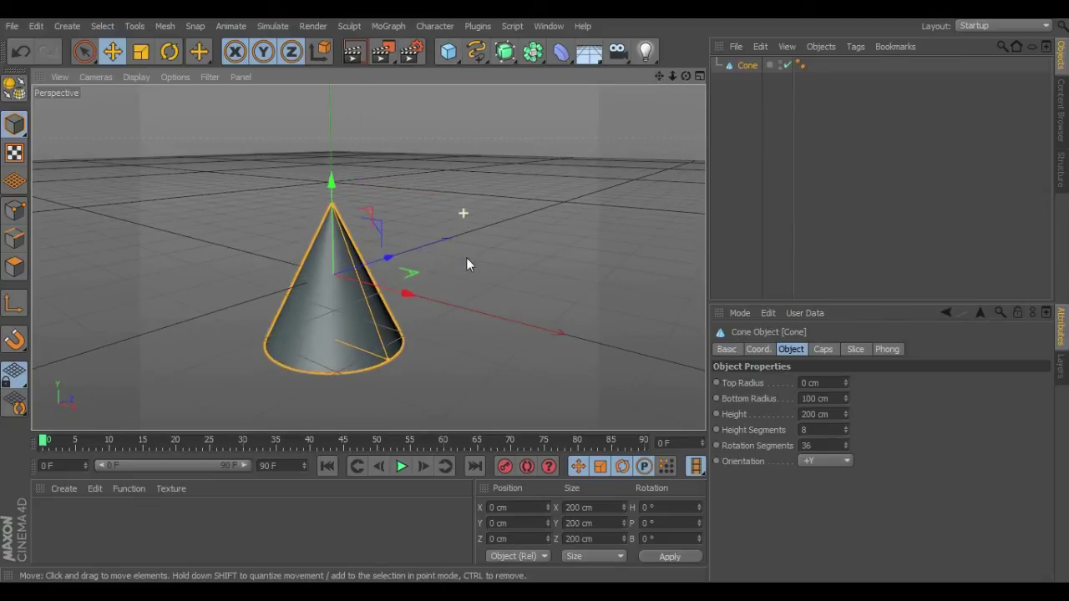
middle_click_drag(467, 266, 537, 255, "alt")
left_click_drag(489, 248, 520, 289, "alt")
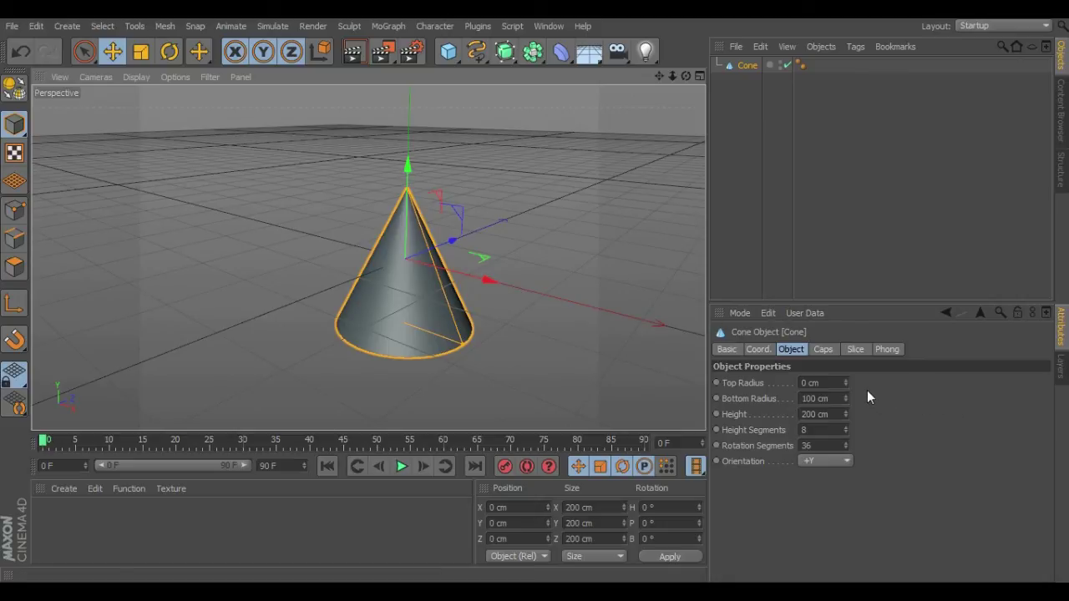
- Set the cone's top radius to 121 cm, bottom radius to 87 cm and height to 301 cm
left_click(846, 381)
left_click_drag(845, 383, 860, 336)
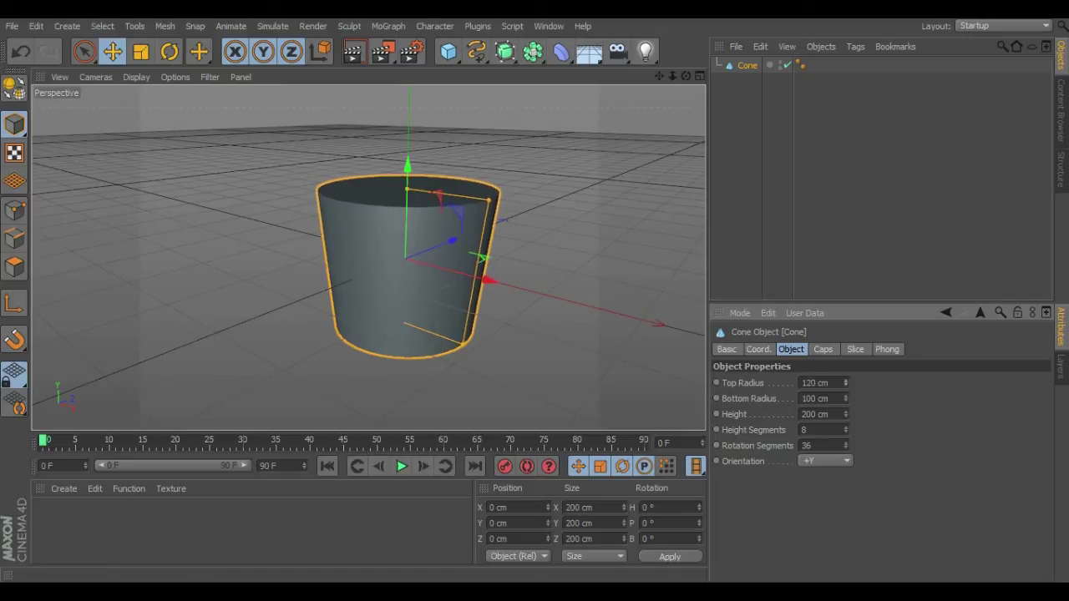
mouse_move(845, 398)
left_mouse_down()
mouse_move(846, 411)
mouse_move(846, 401)
left_mouse_up()
left_click_drag(430, 406, 401, 401, "alt")
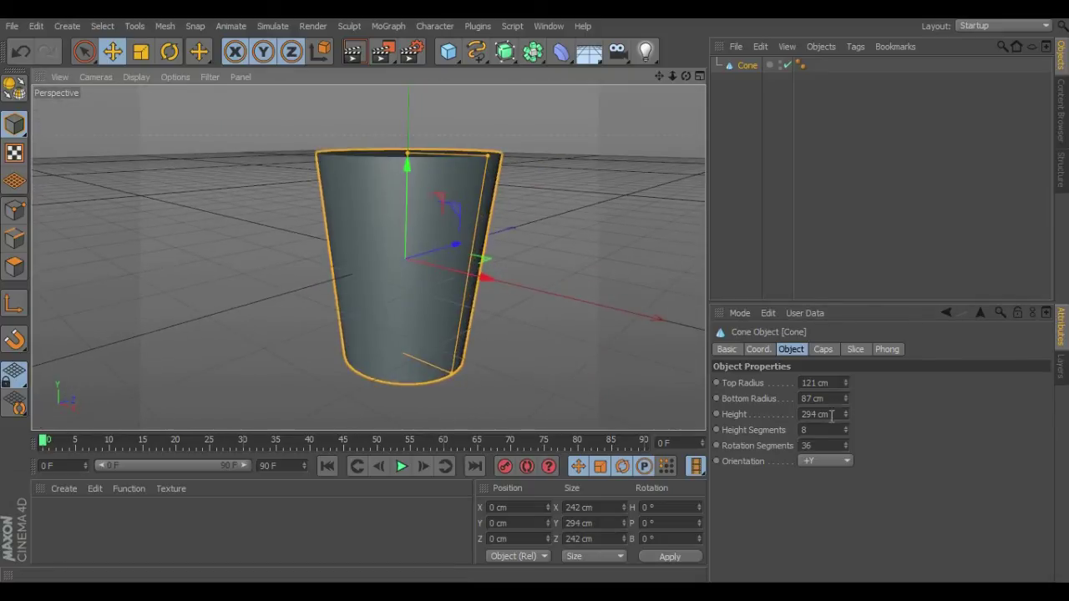
left_click_drag(844, 415, 844, 407)
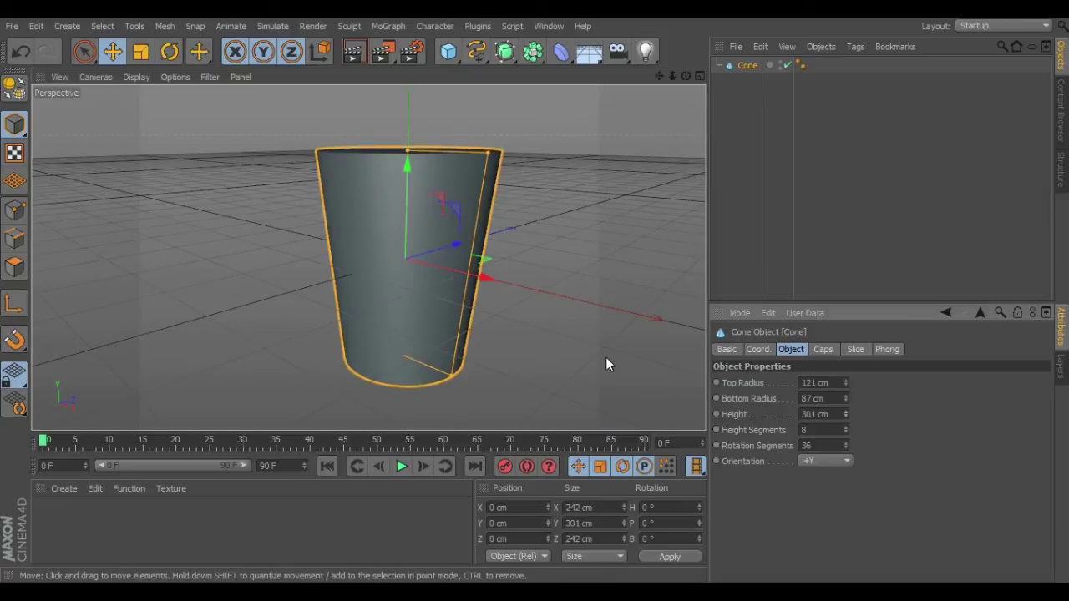
left_click_drag(563, 302, 521, 344, "alt")
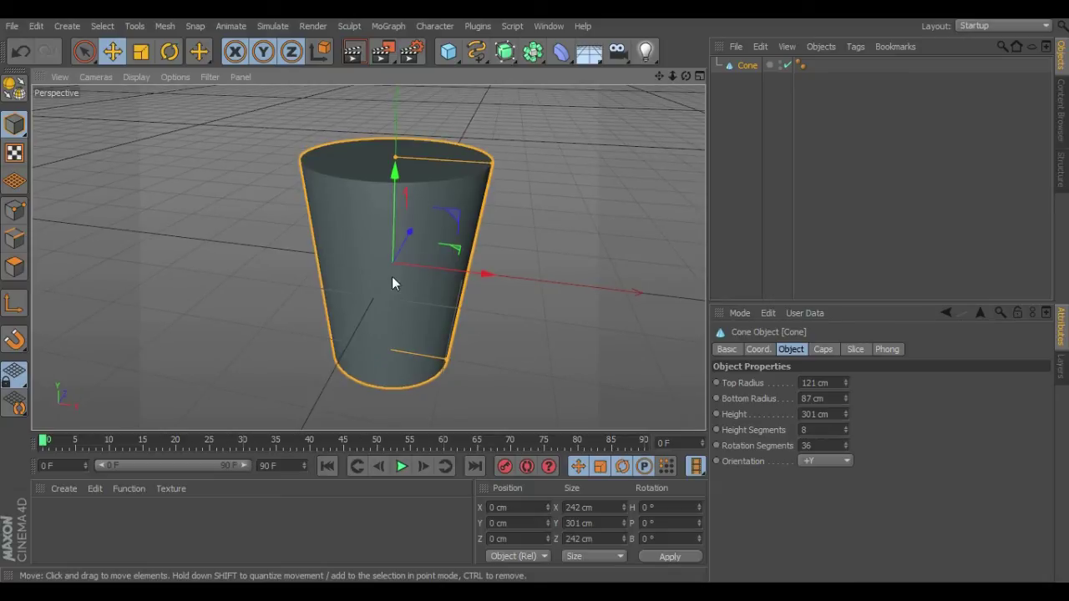
- Make the cone editable and switch to Polygon mode, viewing its top cap
left_click(16, 95)
left_click_drag(482, 252, 317, 209, "alt")
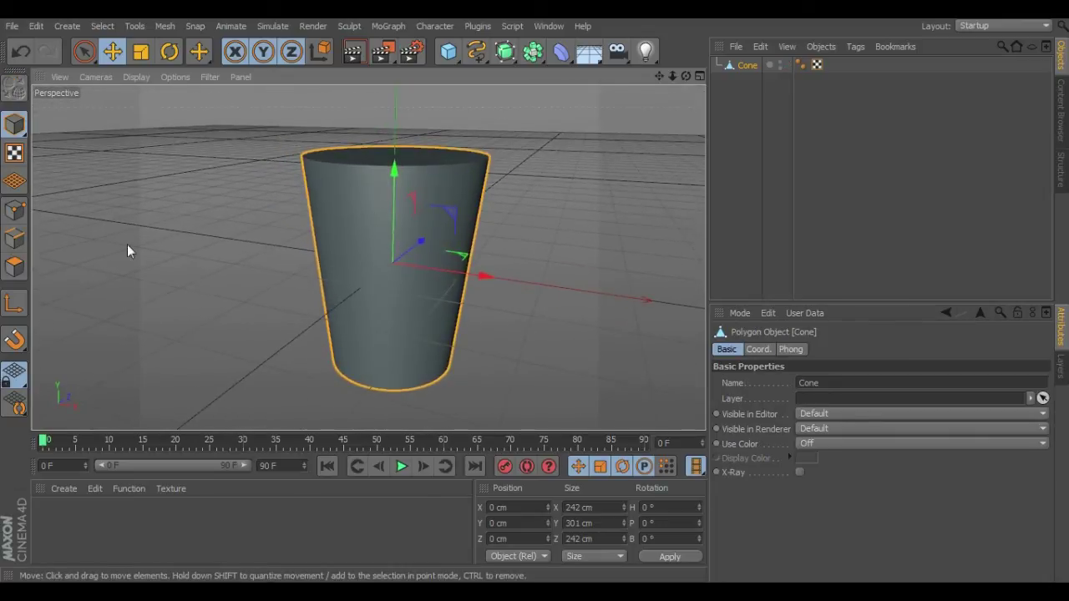
left_click(17, 267)
left_click_drag(229, 220, 269, 302, "alt")
left_click_drag(505, 178, 504, 208, "alt")
- Paint-select all polygons of the top cap with Live Selection
left_click(299, 178)
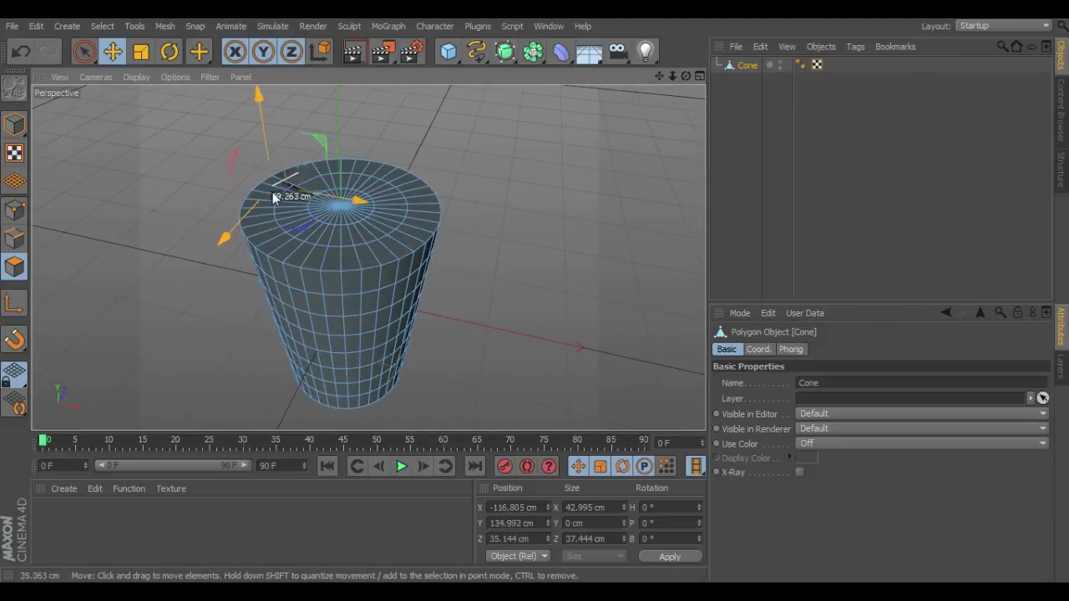
left_click(83, 56)
mouse_move(311, 171)
left_mouse_down()
mouse_move(262, 211)
mouse_move(274, 245)
mouse_move(339, 260)
mouse_move(408, 237)
mouse_move(402, 186)
mouse_move(383, 171)
mouse_move(343, 169)
mouse_move(300, 194)
mouse_move(297, 211)
mouse_move(326, 231)
mouse_move(360, 226)
mouse_move(366, 195)
mouse_move(334, 216)
left_mouse_up()
left_click_drag(429, 316, 455, 286, "alt")
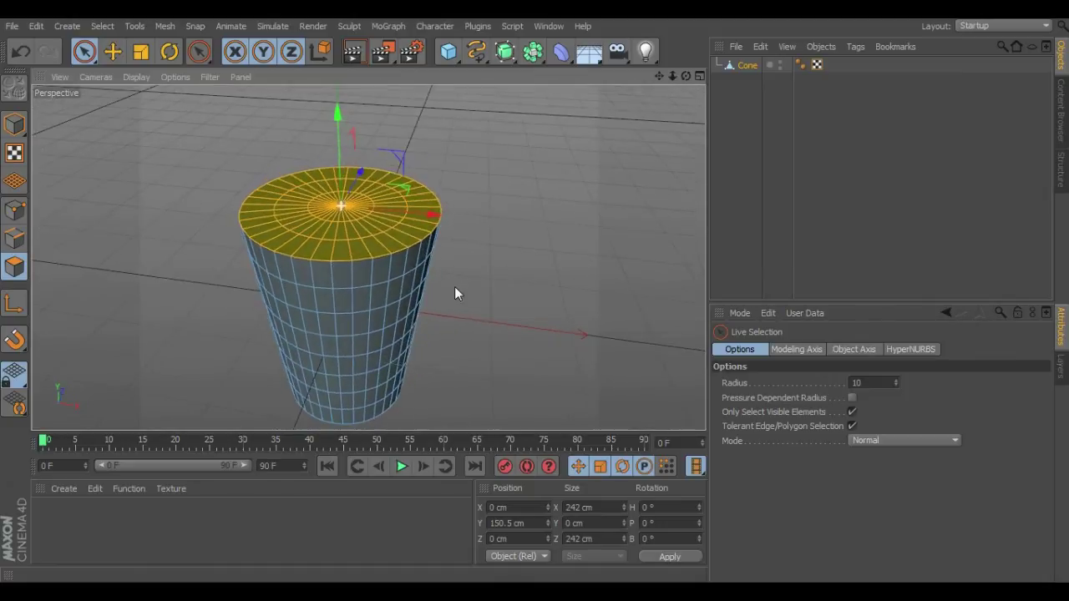
- Inset the top cap with Extrude Inner to form a rim
right_click(370, 192)
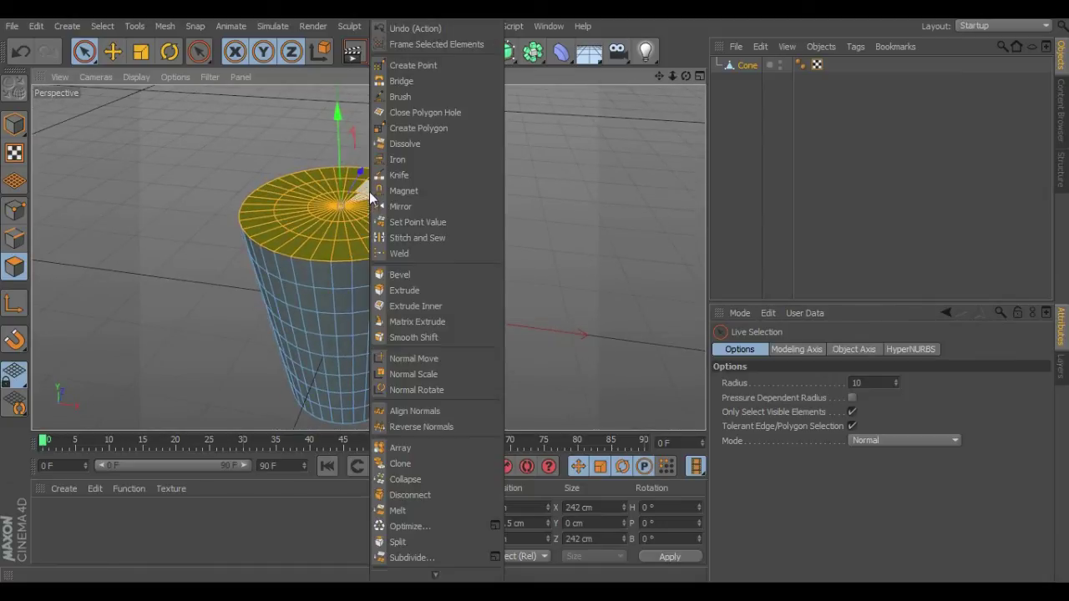
left_click(431, 306)
left_click_drag(485, 259, 558, 259)
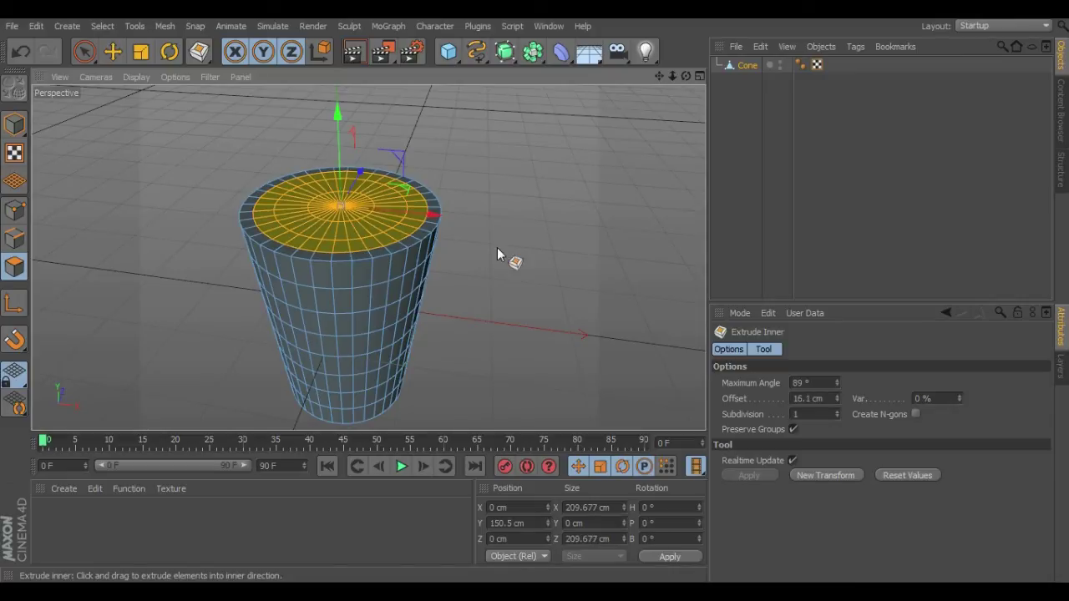
- Extrude the inset cap downward by -245.2 cm to hollow out the cup
right_click(373, 208)
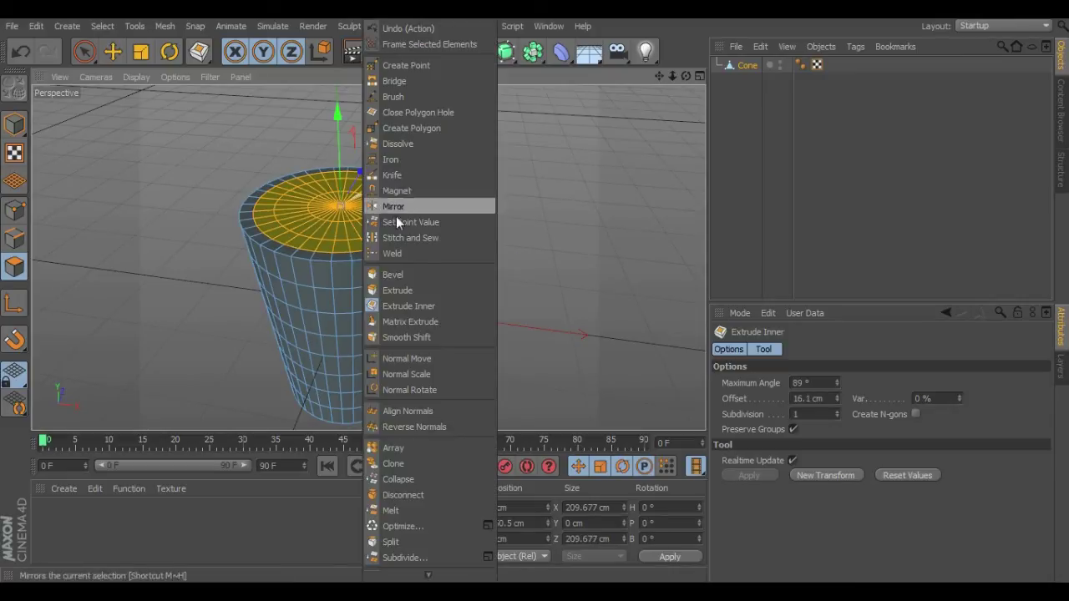
left_click(409, 291)
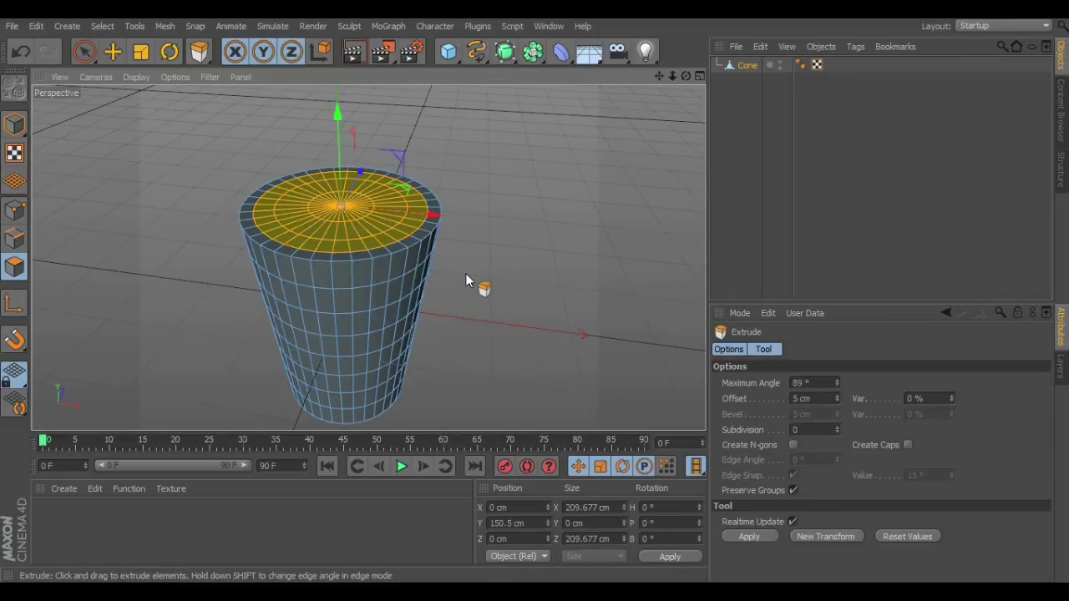
middle_click_drag(455, 273, 507, 238, "alt")
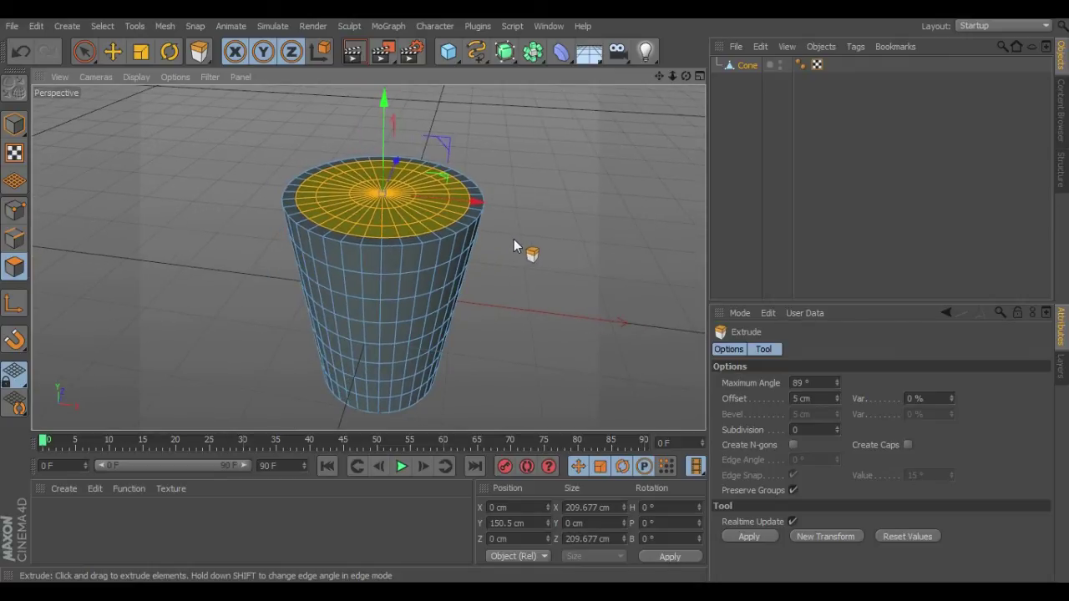
left_click_drag(516, 239, 134, 239)
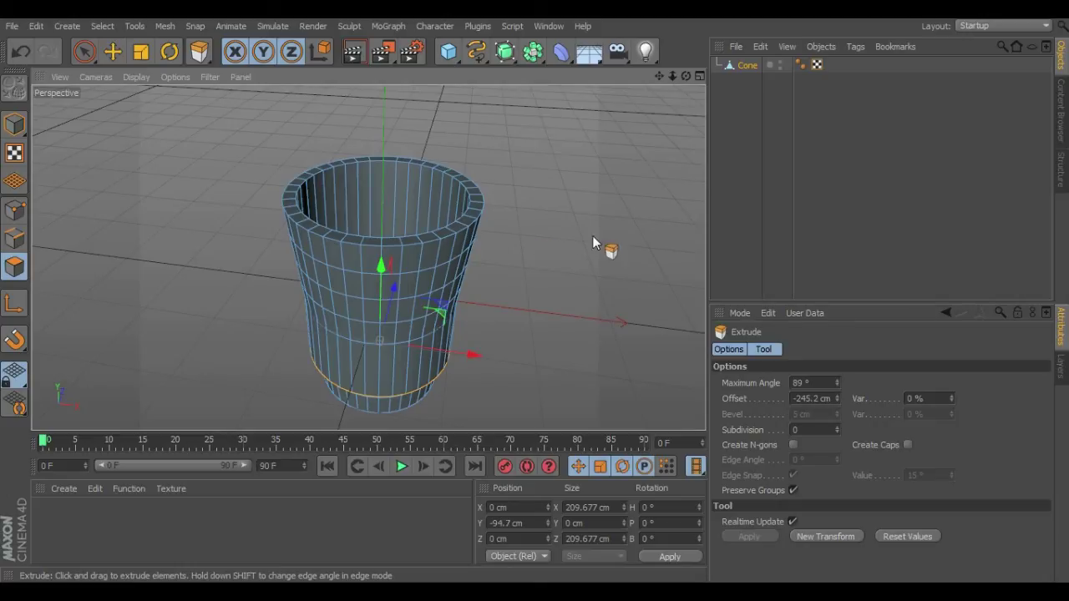
- In the four-view Front view, lower the cup's inner bottom to -98.569 cm
middle_click(534, 236)
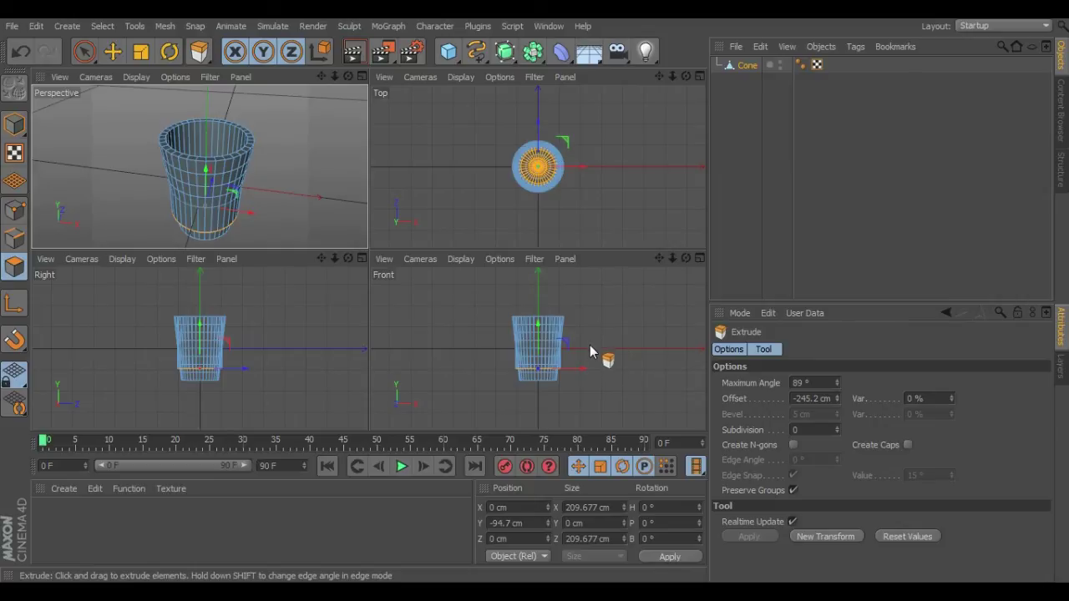
scroll(590, 359, "up", 5)
middle_click_drag(539, 371, 610, 363, "alt")
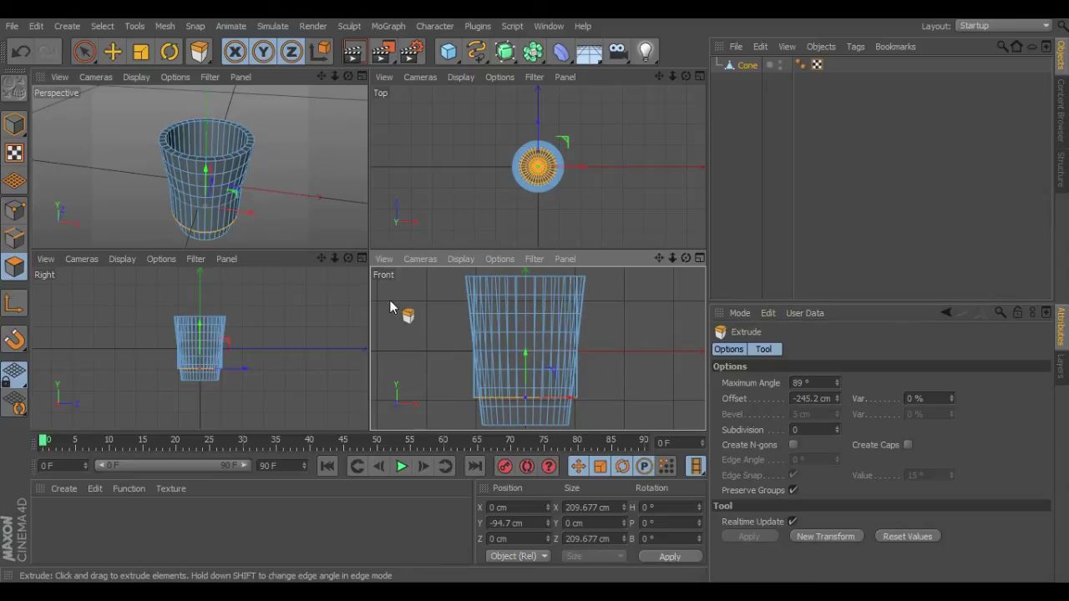
left_click(111, 54)
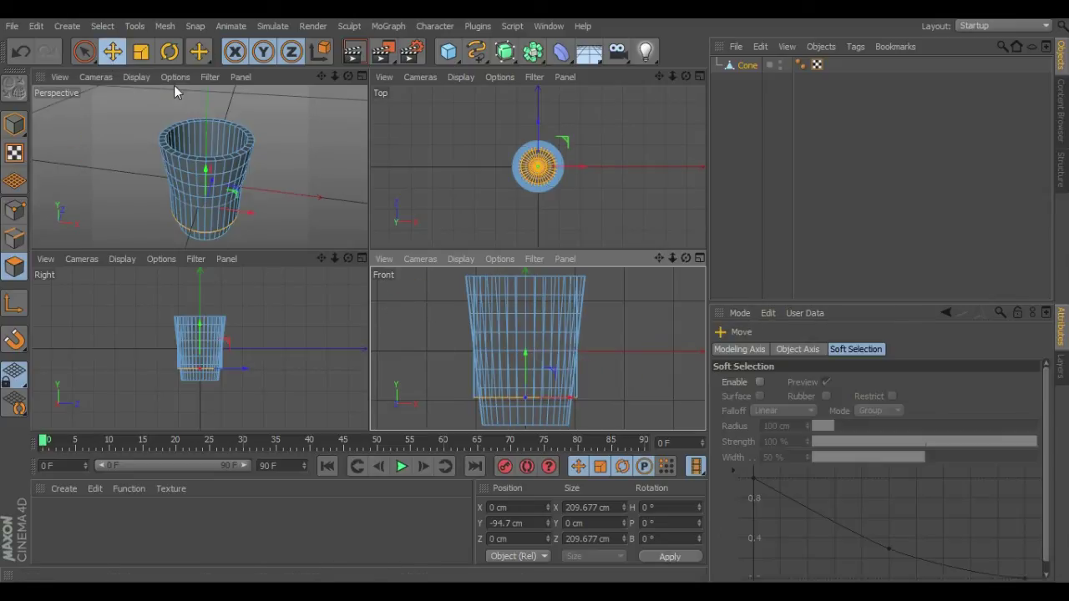
scroll(547, 354, "up", 3)
middle_click_drag(537, 354, 529, 326, "alt")
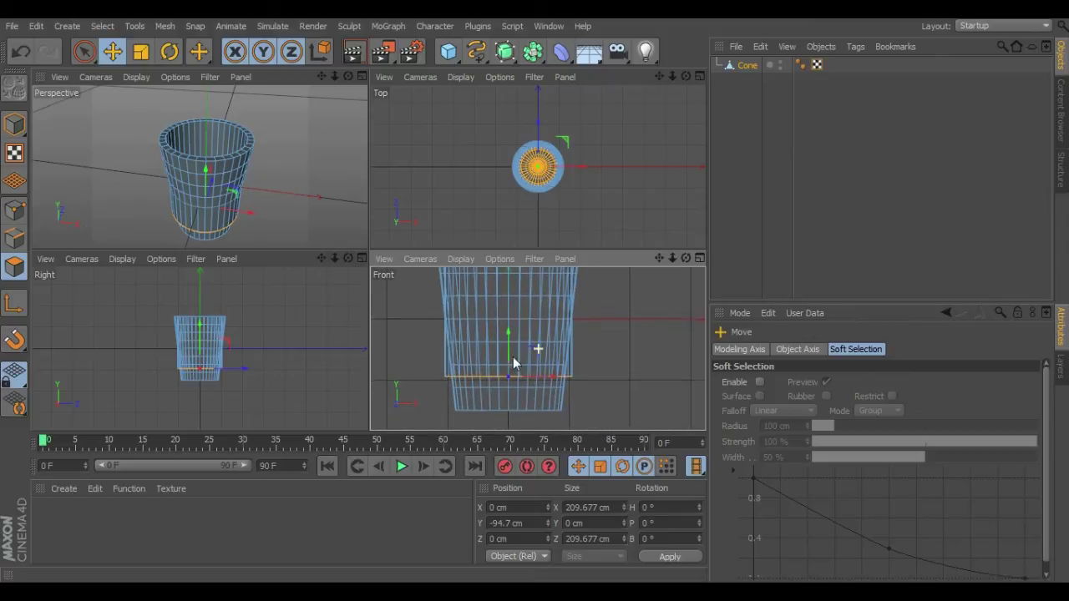
left_click_drag(525, 322, 523, 324)
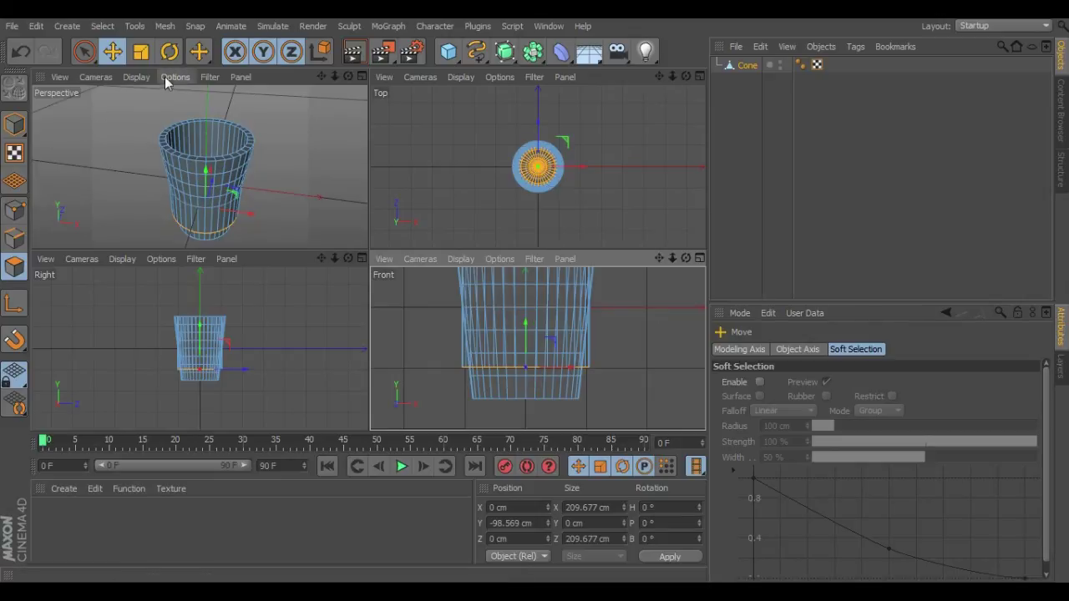
- Scale the inner bottom down to 159.355 cm across to follow the taper
left_click(142, 53)
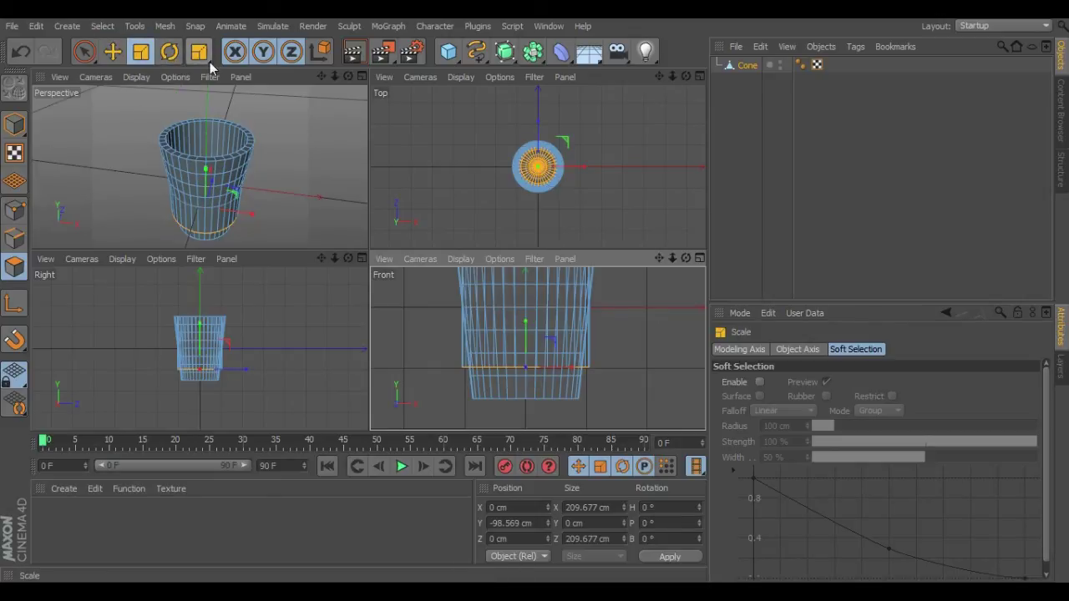
left_click_drag(673, 350, 493, 357)
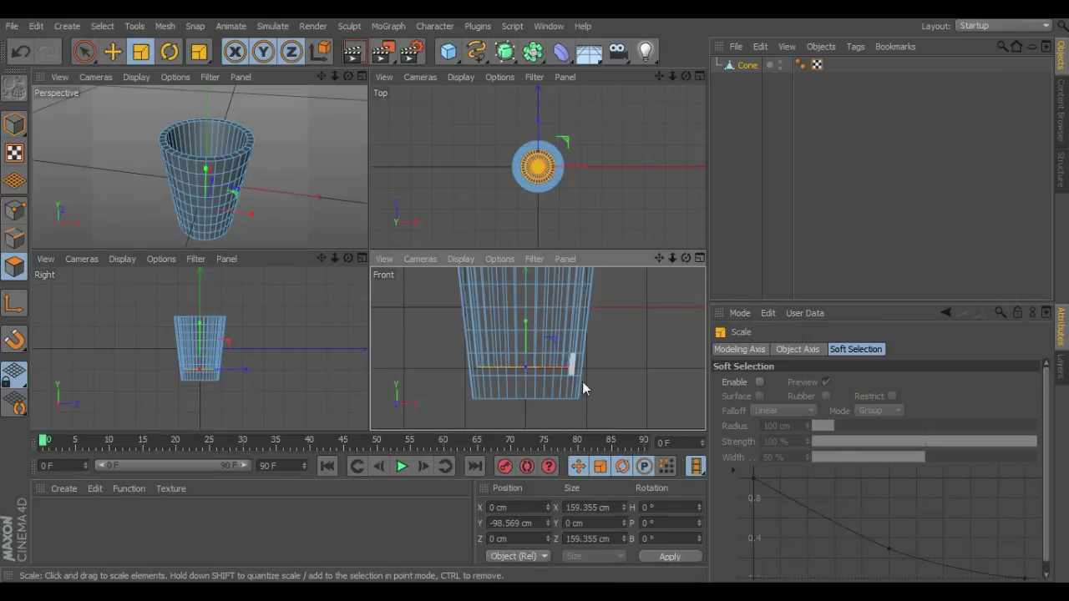
middle_click(284, 174)
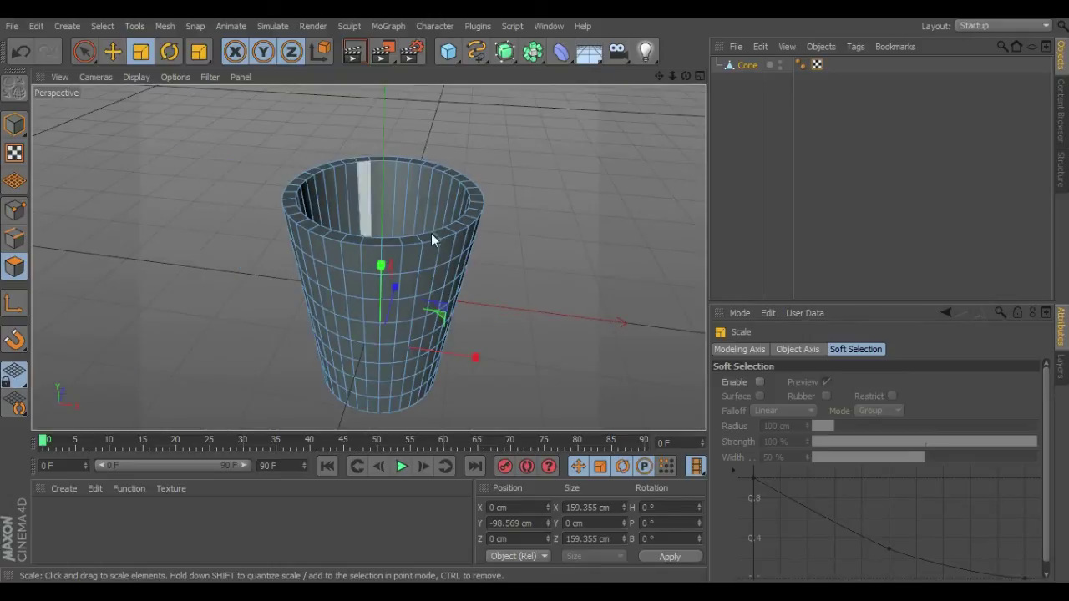
left_click_drag(565, 286, 356, 259, "alt")
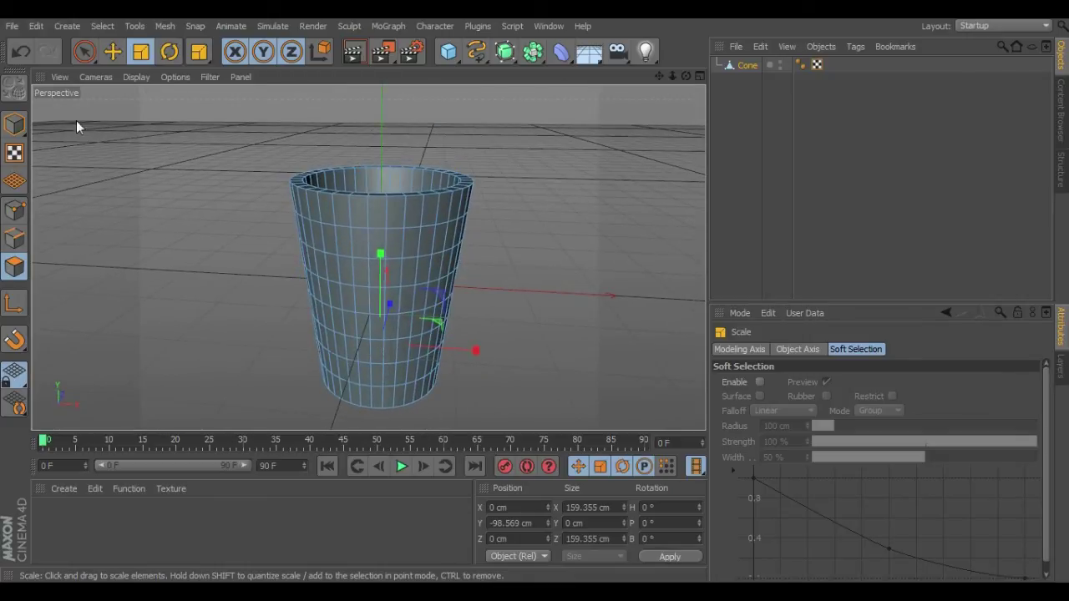
- Set the viewport shading to Quick Shading (Lines) in object mode
left_click(15, 124)
left_click_drag(228, 300, 279, 297, "alt")
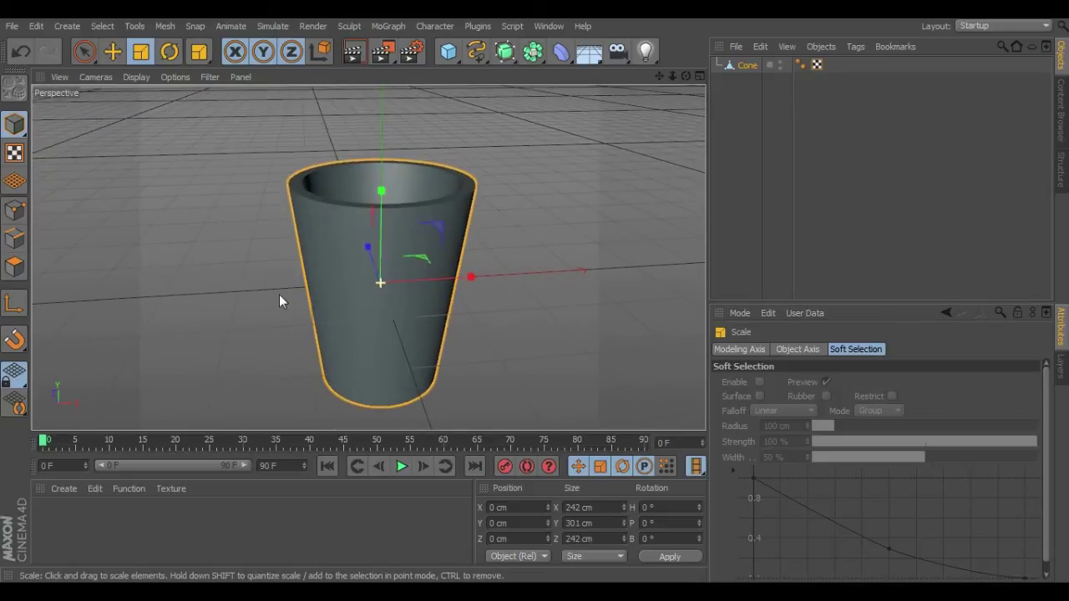
left_click(137, 76)
left_click(159, 148)
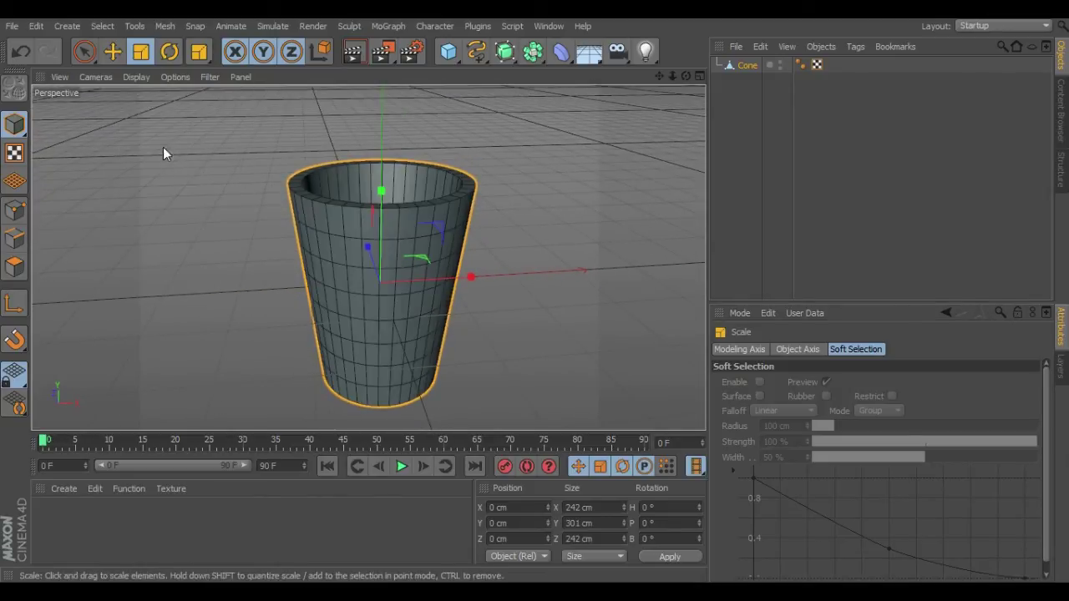
left_click_drag(575, 290, 425, 341, "alt")
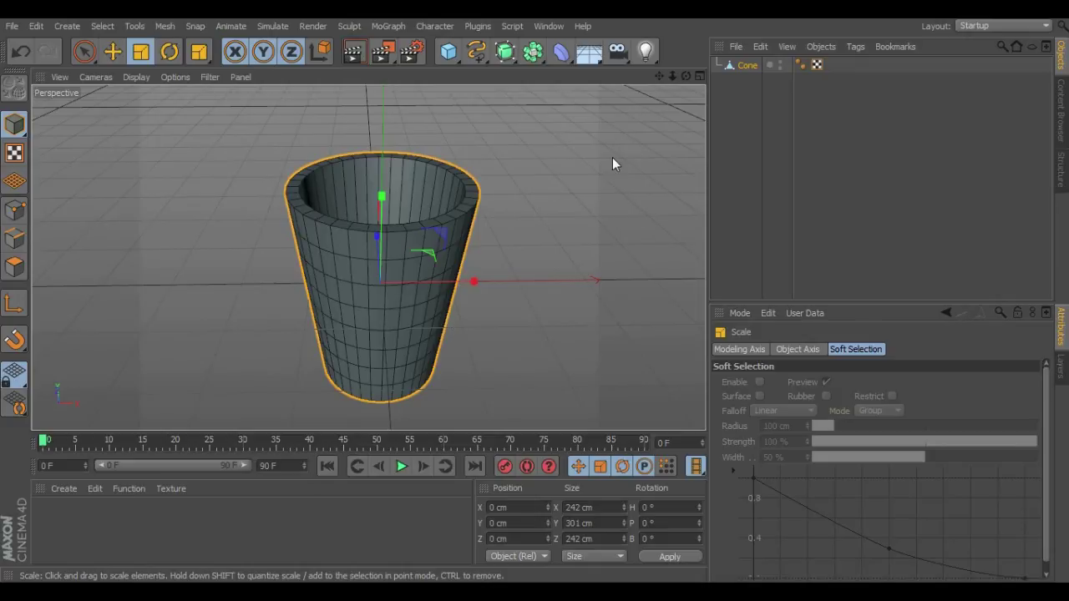
- Add a HyperNURBS object and nest the Cone inside it
left_click(504, 55)
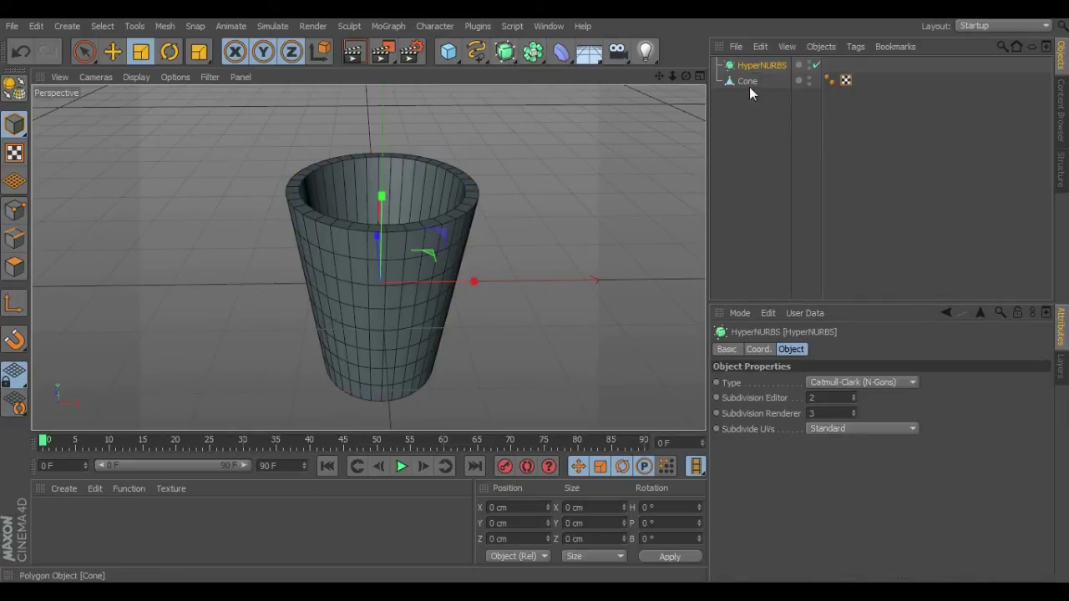
left_click_drag(749, 81, 766, 65)
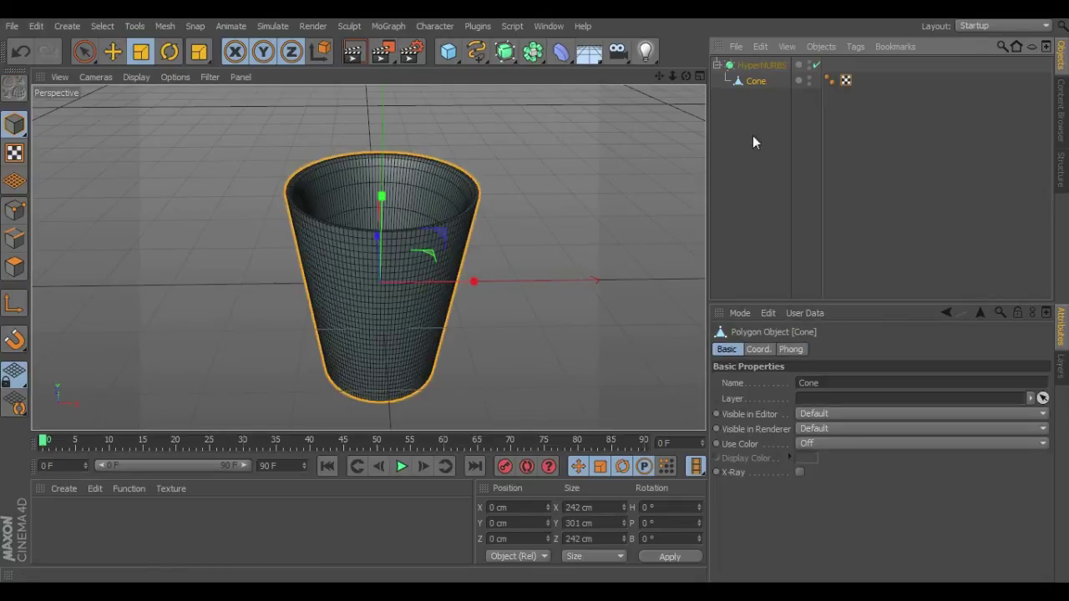
left_click(756, 65)
left_click_drag(536, 265, 435, 240, "alt")
scroll(457, 231, "up", 2)
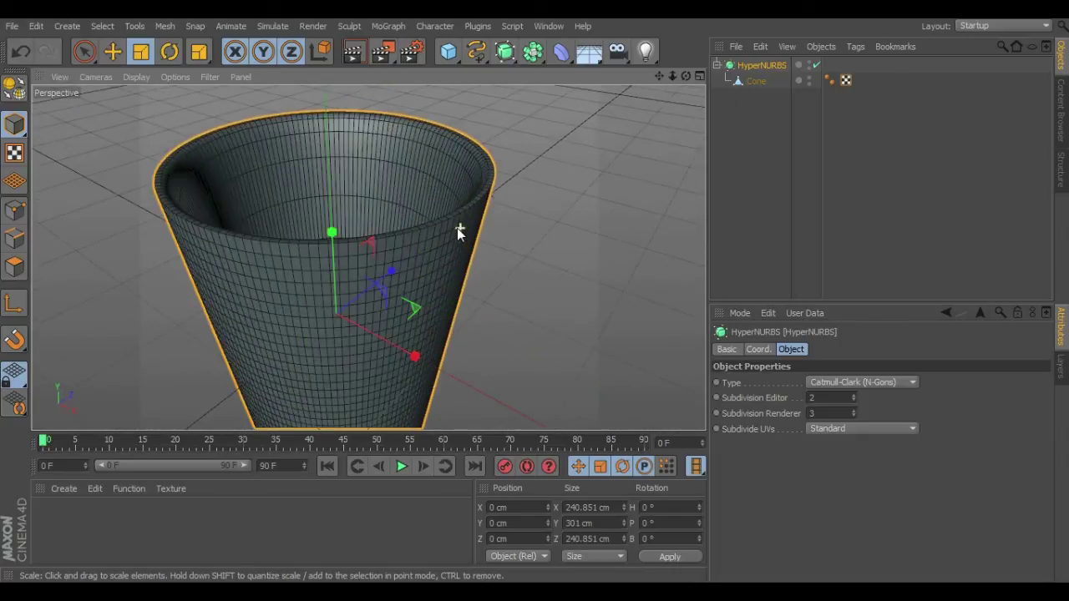
scroll(446, 241, "up", 2)
scroll(451, 276, "down", 1)
left_click_drag(456, 313, 467, 286, "alt")
left_click_drag(310, 298, 467, 276, "alt")
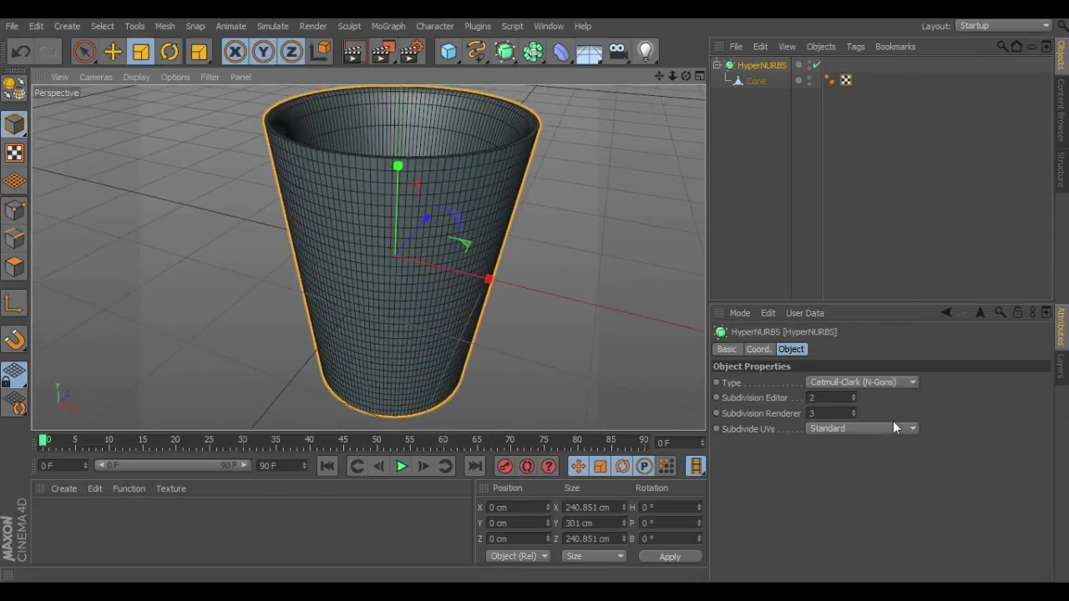
- Set the HyperNURBS editor subdivision to 1
left_click(853, 401)
left_click_drag(633, 336, 534, 334, "alt")
scroll(560, 327, "down", 3)
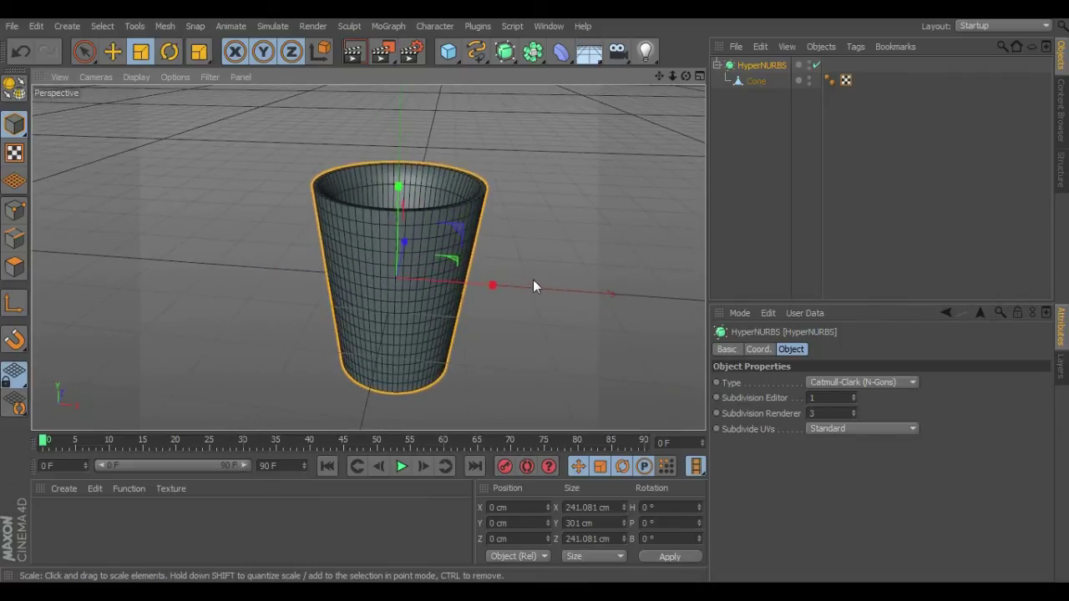
left_click_drag(565, 254, 526, 242, "alt")
scroll(506, 245, "down", 2)
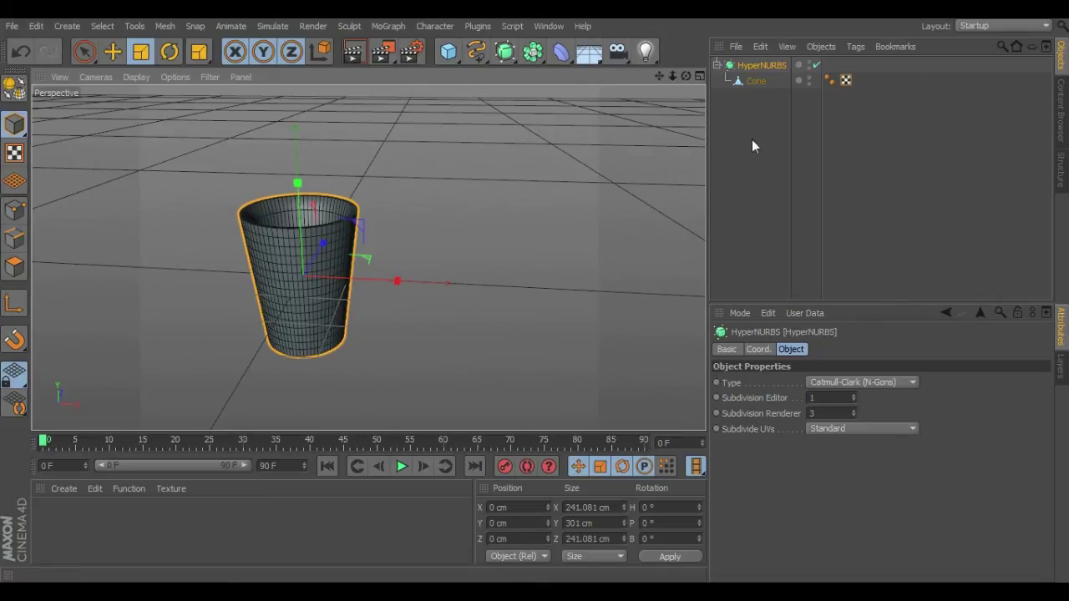
- Hide the smoothed cup in the viewport and add a 25 × 25 × 25 cm cube
left_click(809, 64)
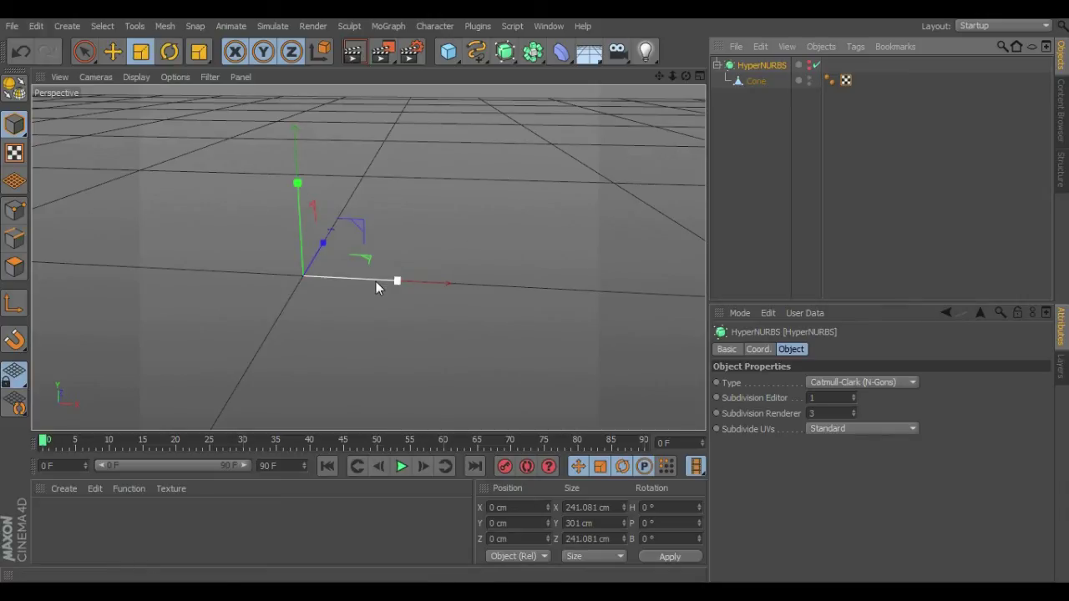
left_click(454, 52)
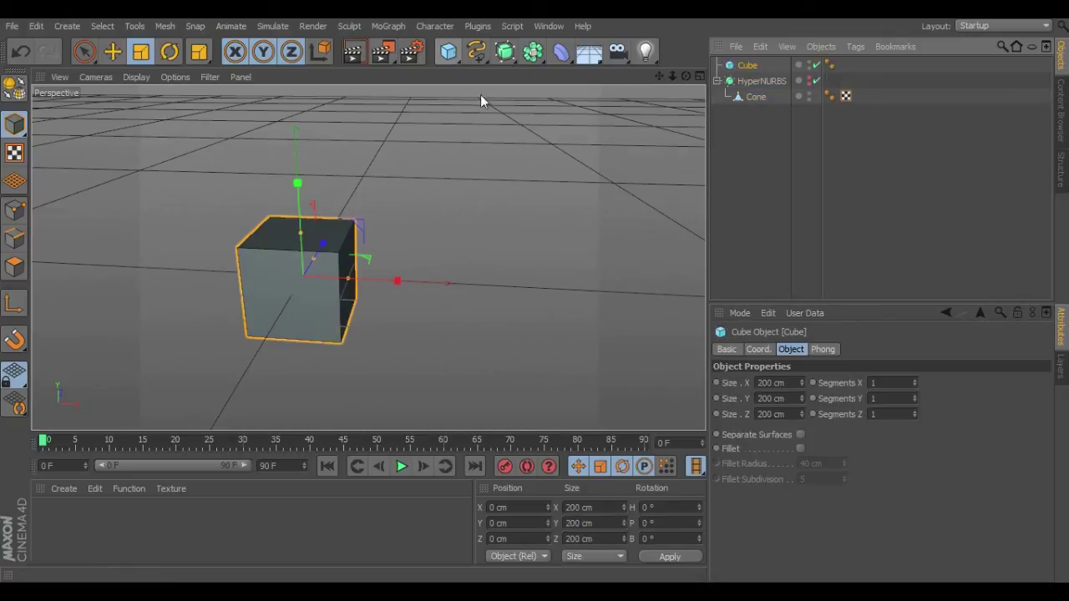
left_click(777, 382)
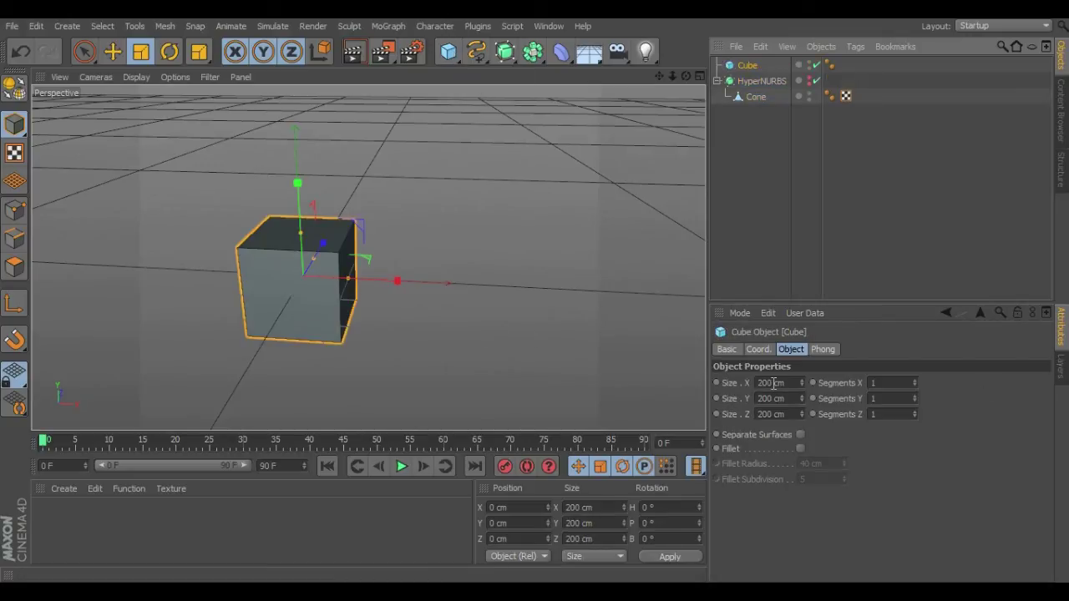
type("25")
key("Tab")
type("25")
key("Tab")
type("25")
key("Return")
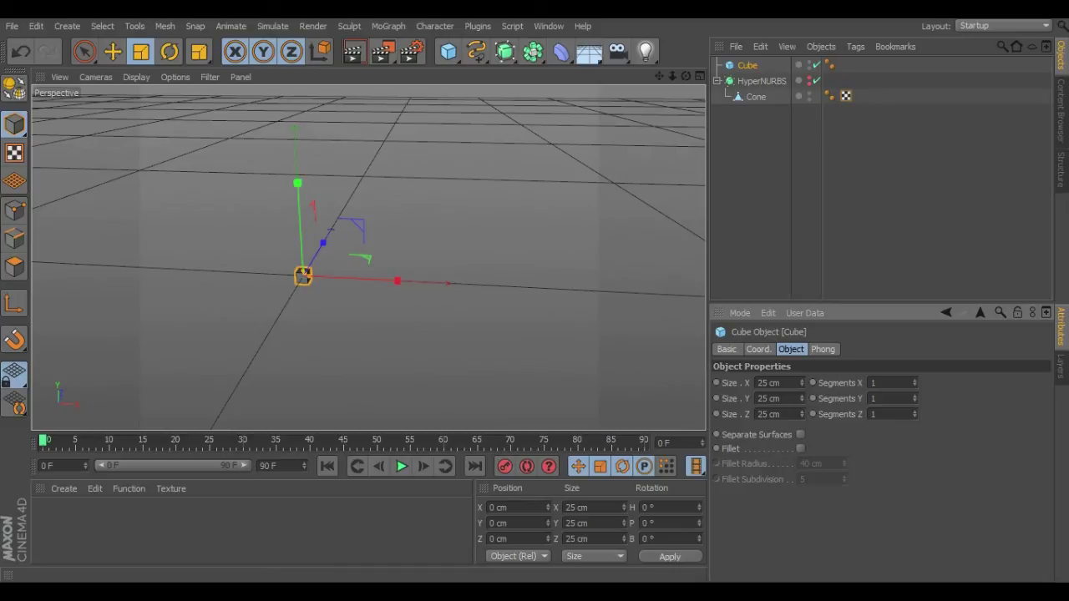
left_click(1063, 29)
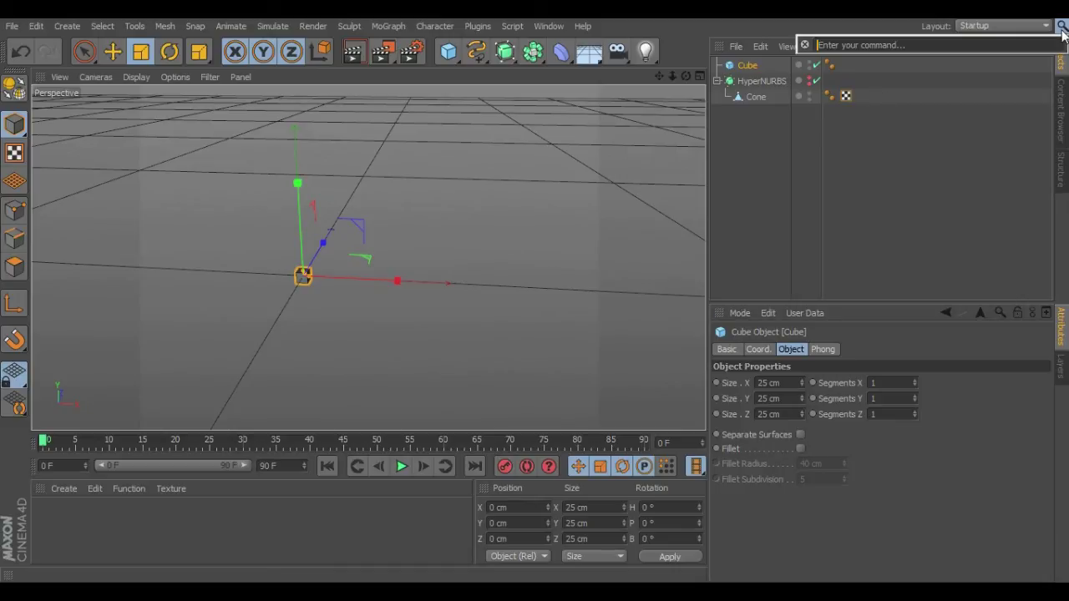
- Add an Emitter via the Commander, nest the Cube under it, and enable Show Objects
type("emit")
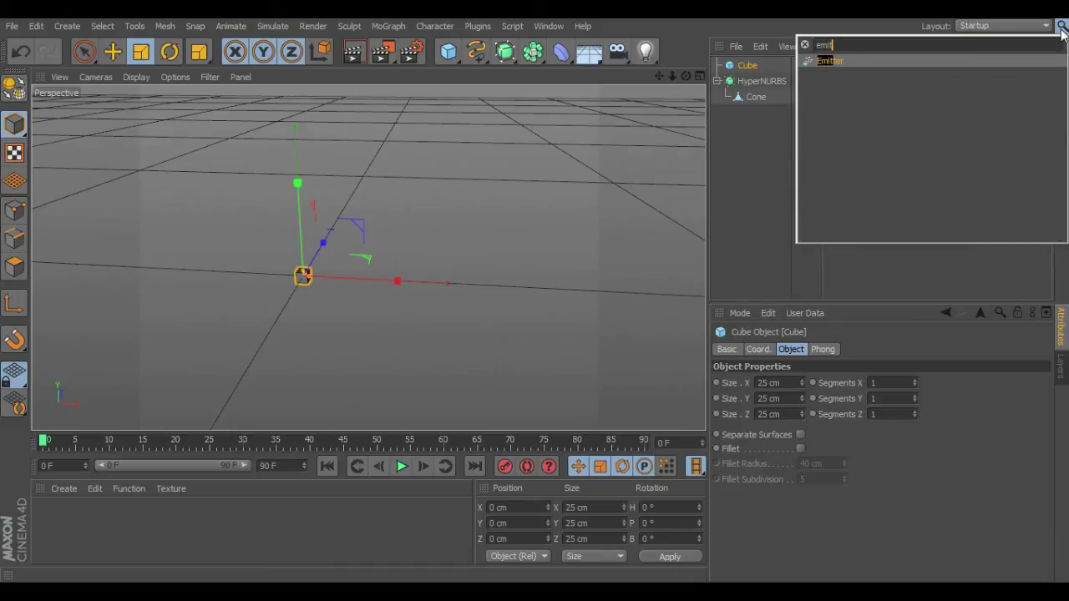
left_click(841, 60)
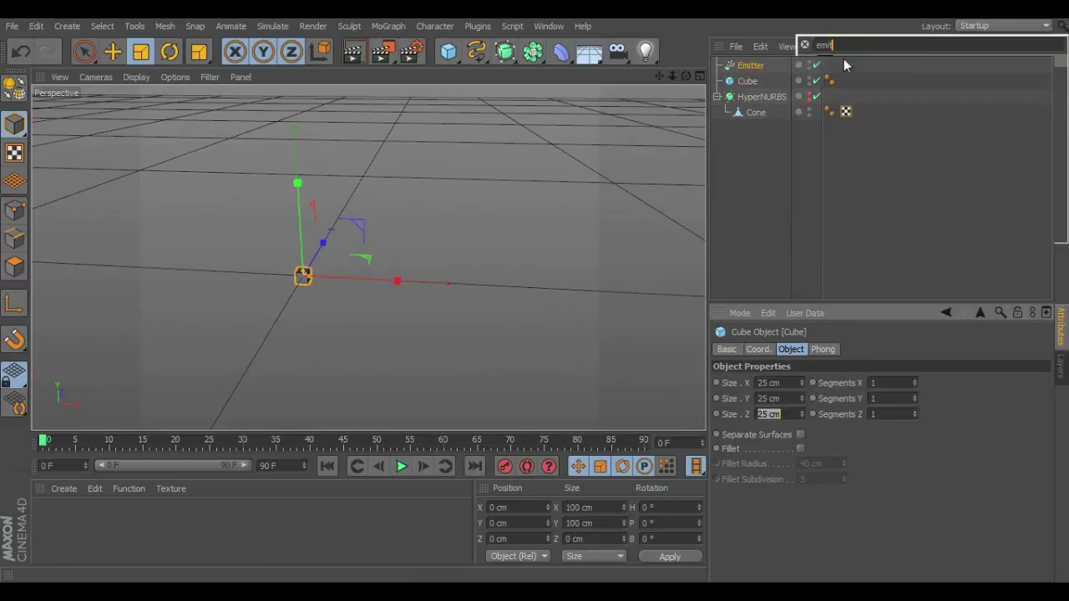
left_click(749, 81)
left_click_drag(750, 84, 758, 65)
left_click(757, 67)
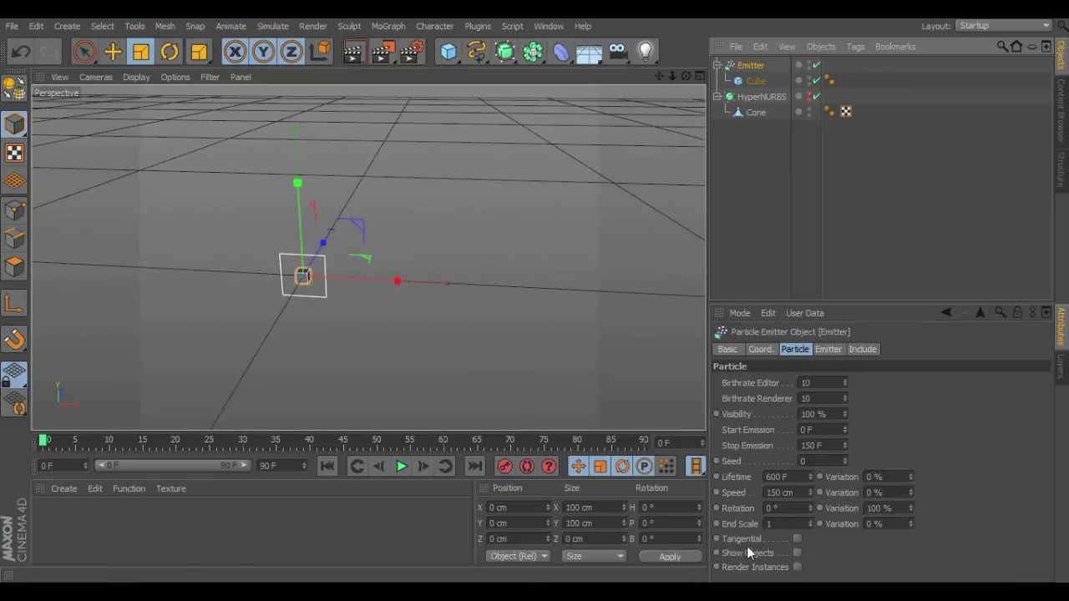
left_click(797, 553)
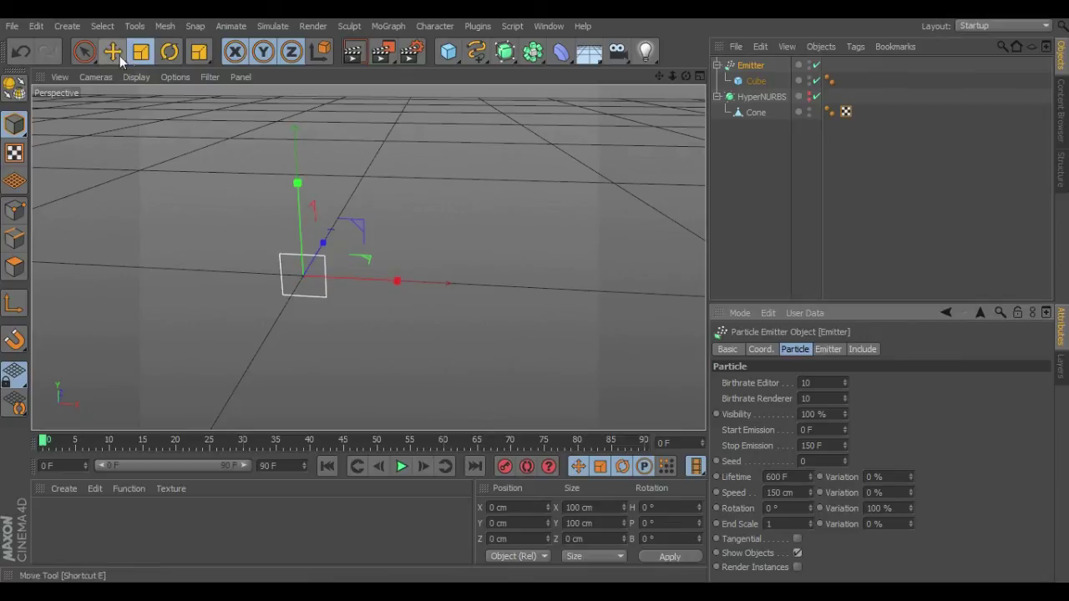
left_click(166, 55)
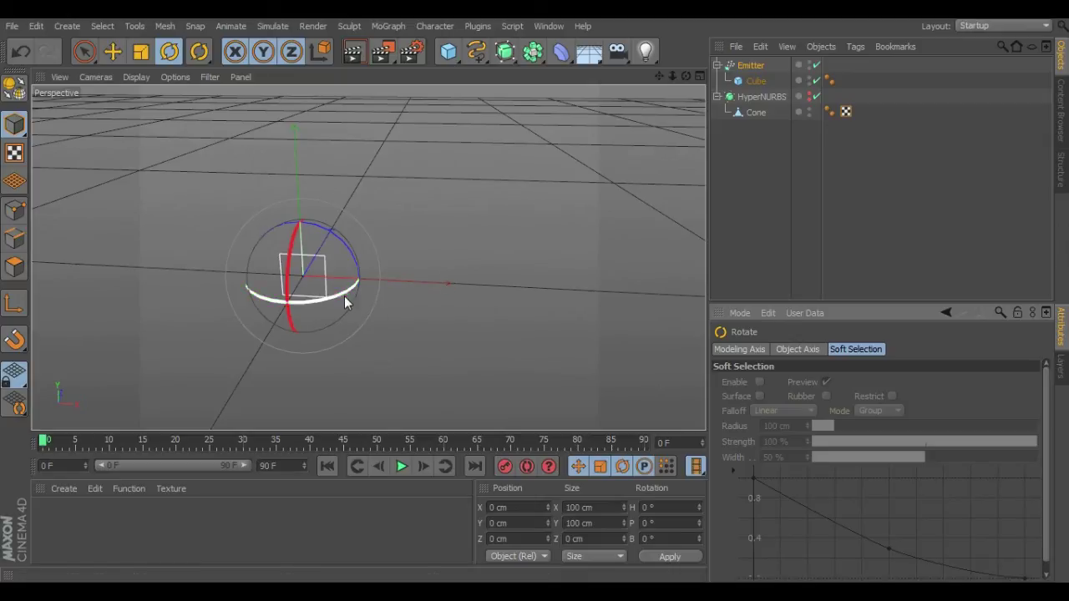
- Rotate the emitter to a -90° heading and make the smoothed cup visible again
left_click_drag(346, 298, 211, 311)
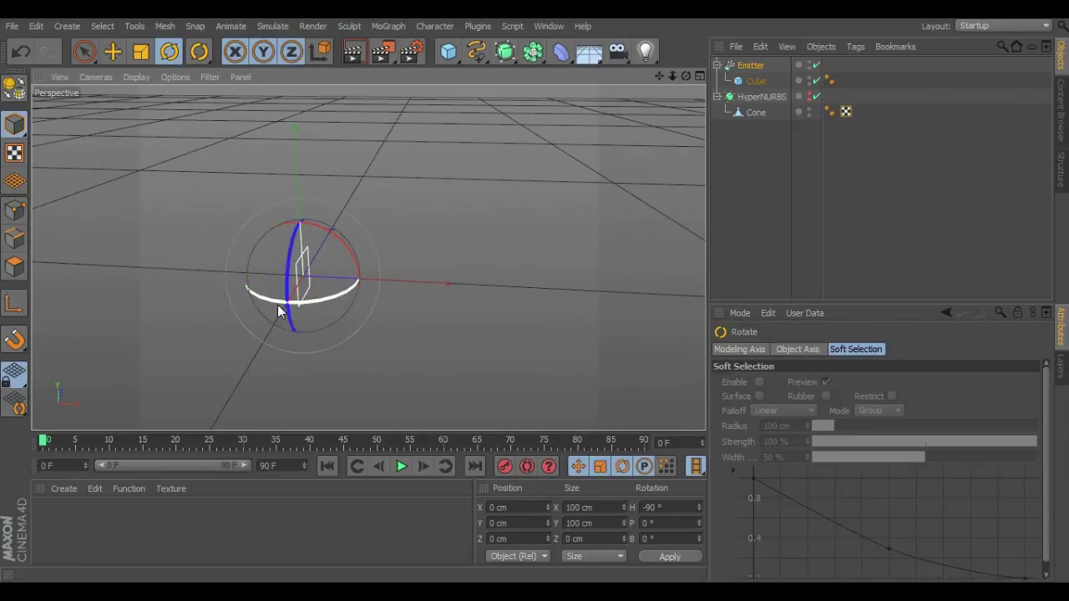
left_click_drag(203, 356, 337, 329, "alt")
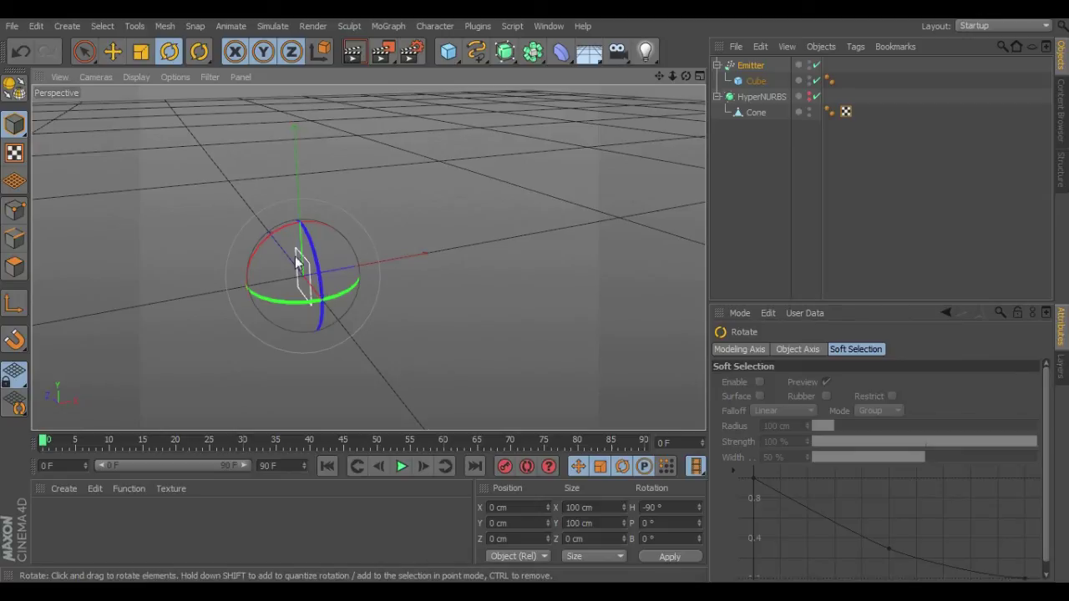
left_click(112, 52)
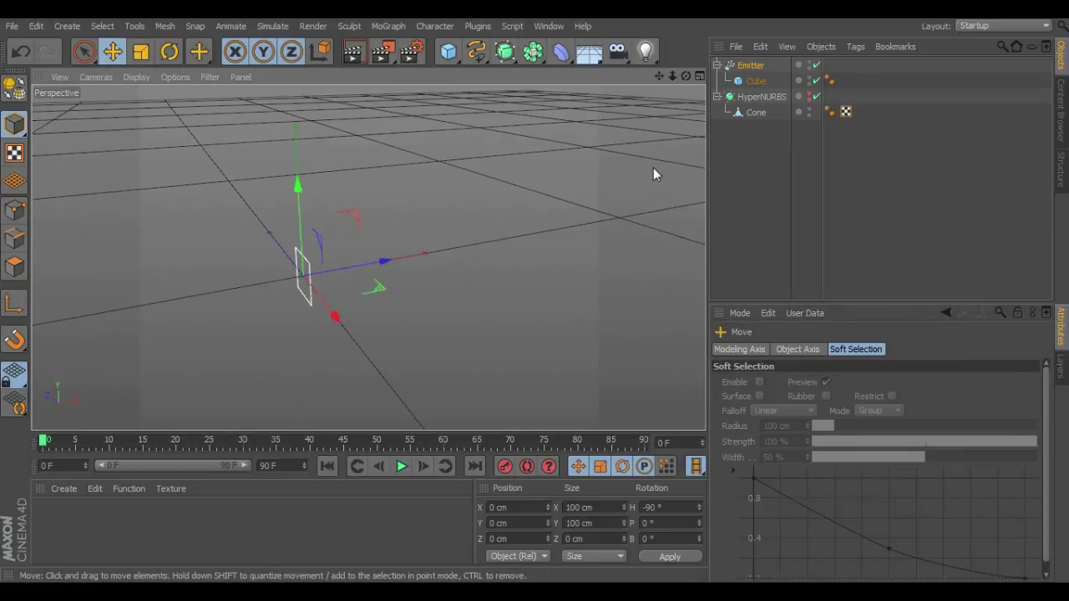
left_click(815, 97)
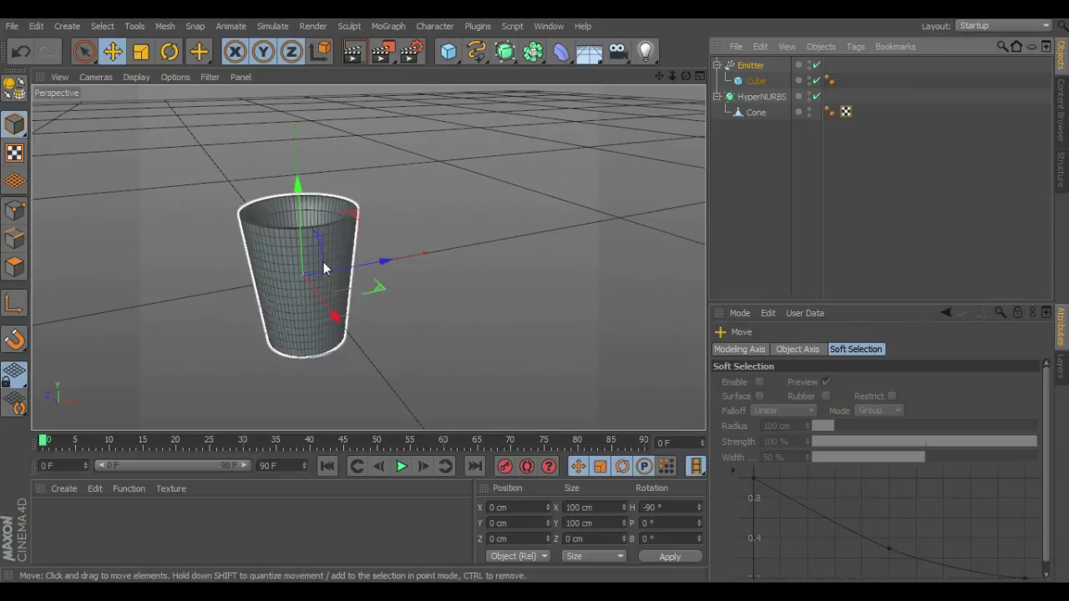
- Move the emitter to X 928.278 cm and play the timeline to preview the cube stream
left_click(755, 66)
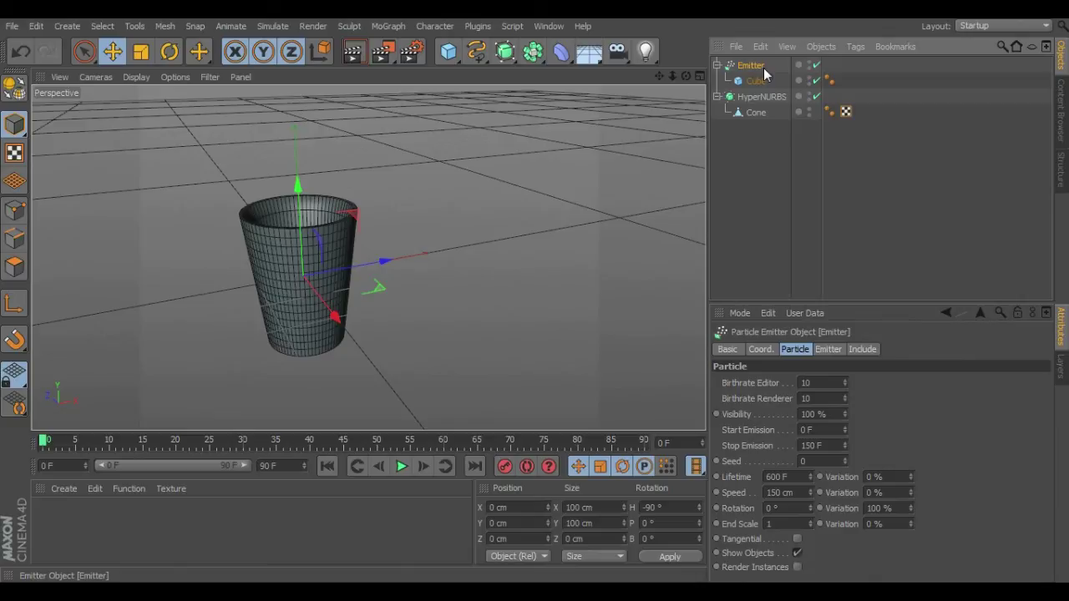
left_click_drag(380, 262, 425, 269)
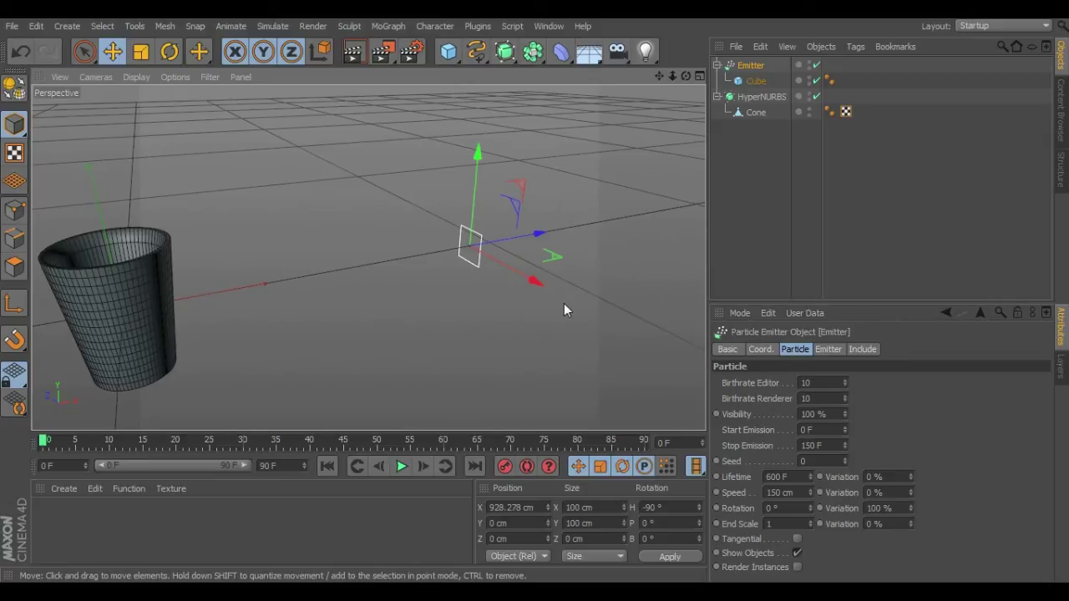
left_click(401, 468)
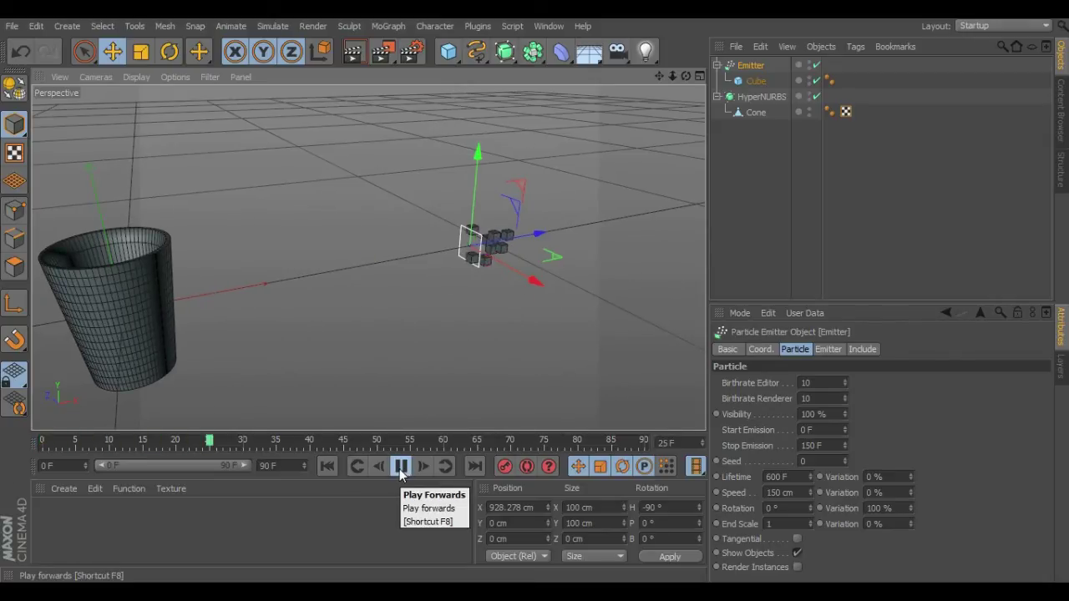
left_click_drag(482, 393, 376, 401, "alt")
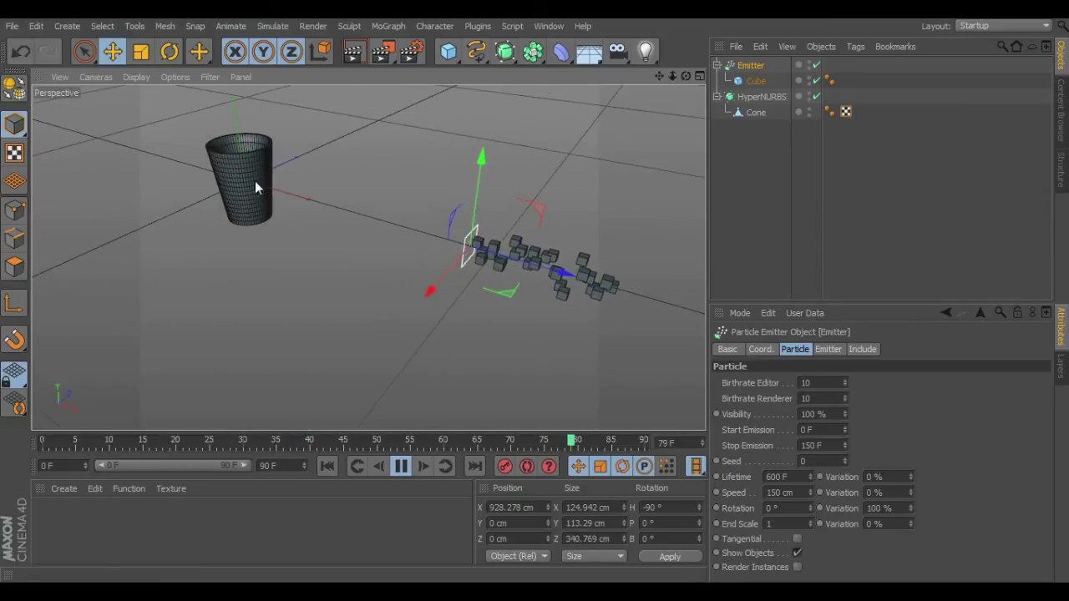
left_click(400, 467)
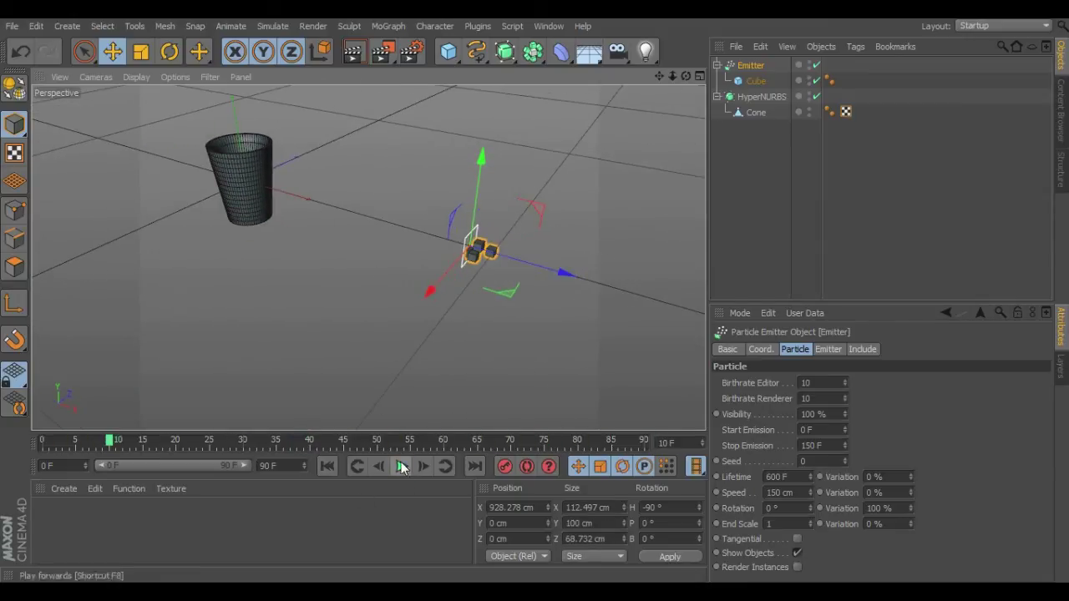
left_click(169, 53)
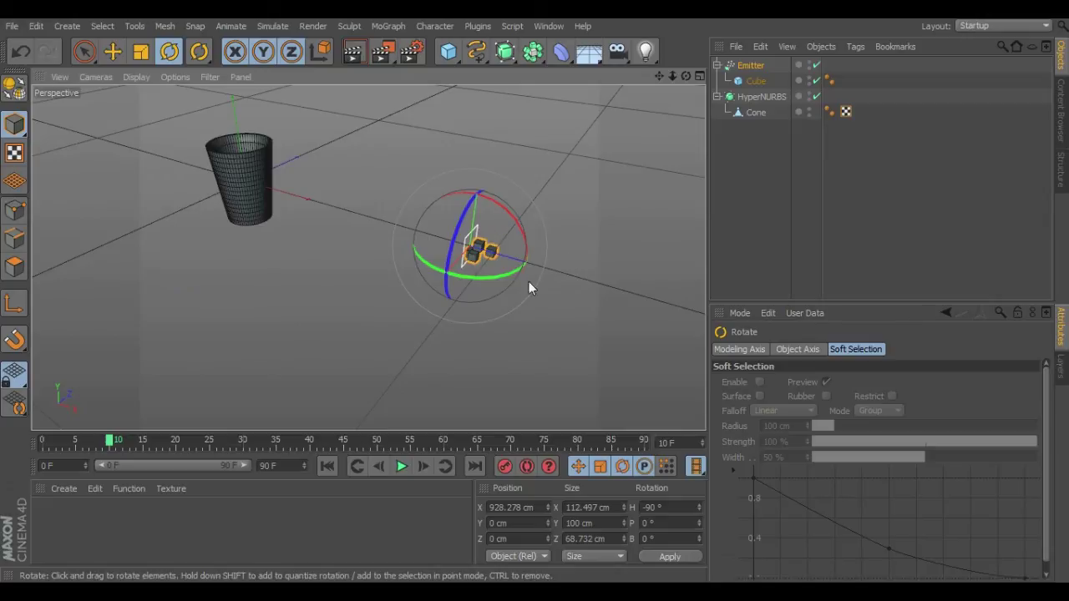
- Turn the emitter's heading to -270° and replay the animation from frame one
left_click_drag(509, 275, 390, 184)
left_click(326, 468)
left_click(402, 467)
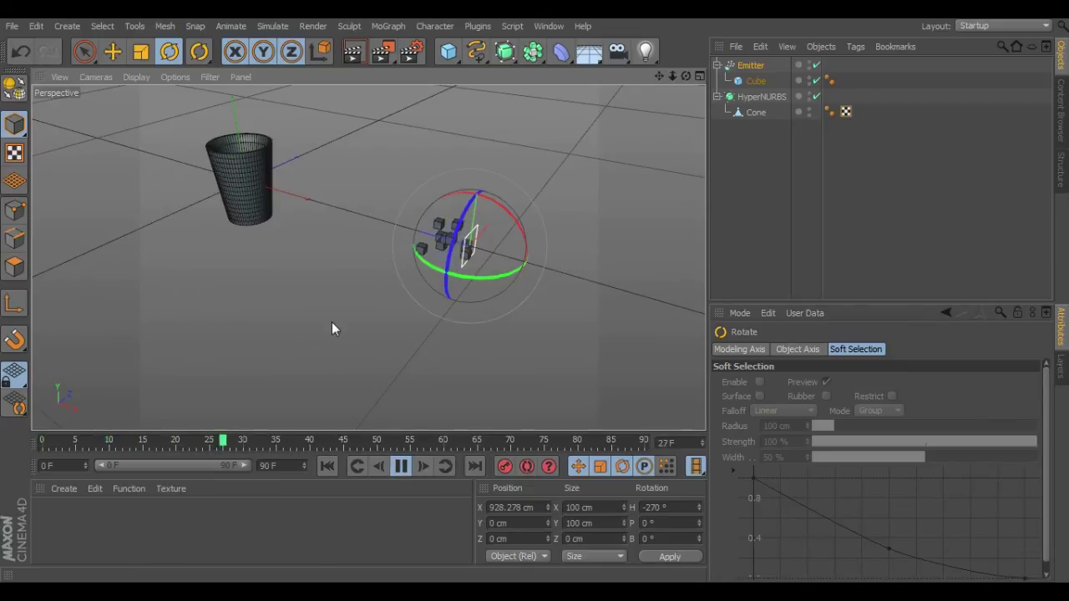
left_click_drag(332, 322, 551, 346, "alt")
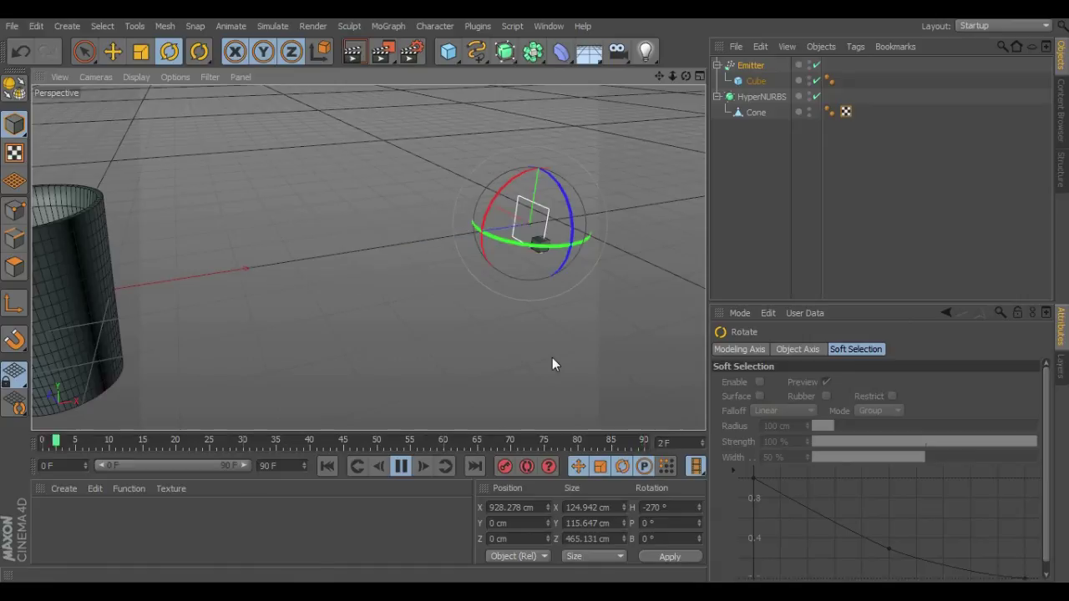
left_click(401, 466)
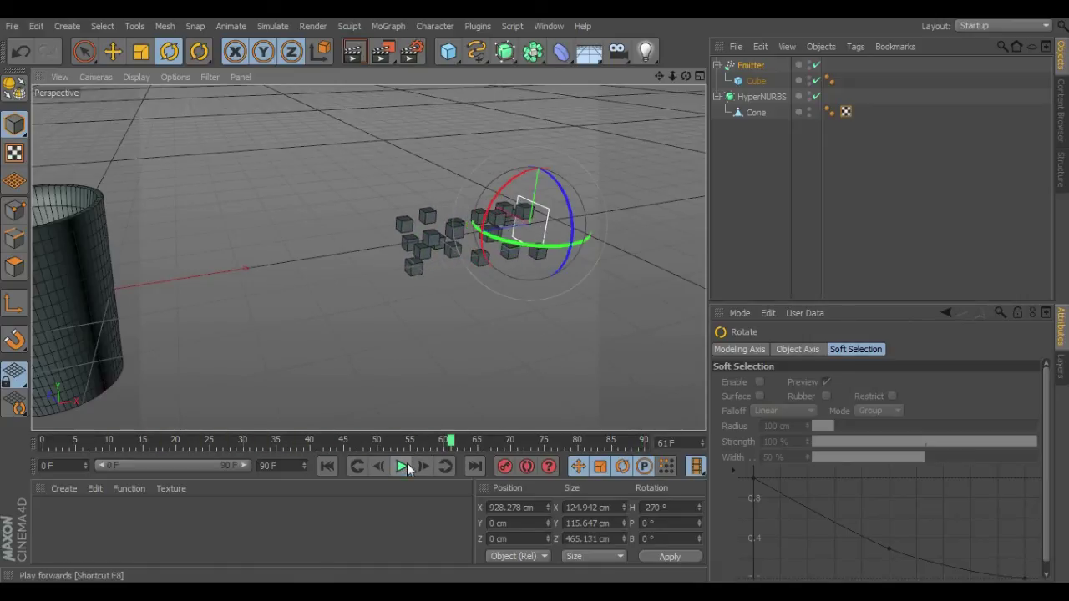
- Raise the emitter about 233 cm and pitch it upward to 21.427°
left_click(117, 52)
left_click_drag(558, 164, 380, 292)
left_click(164, 57)
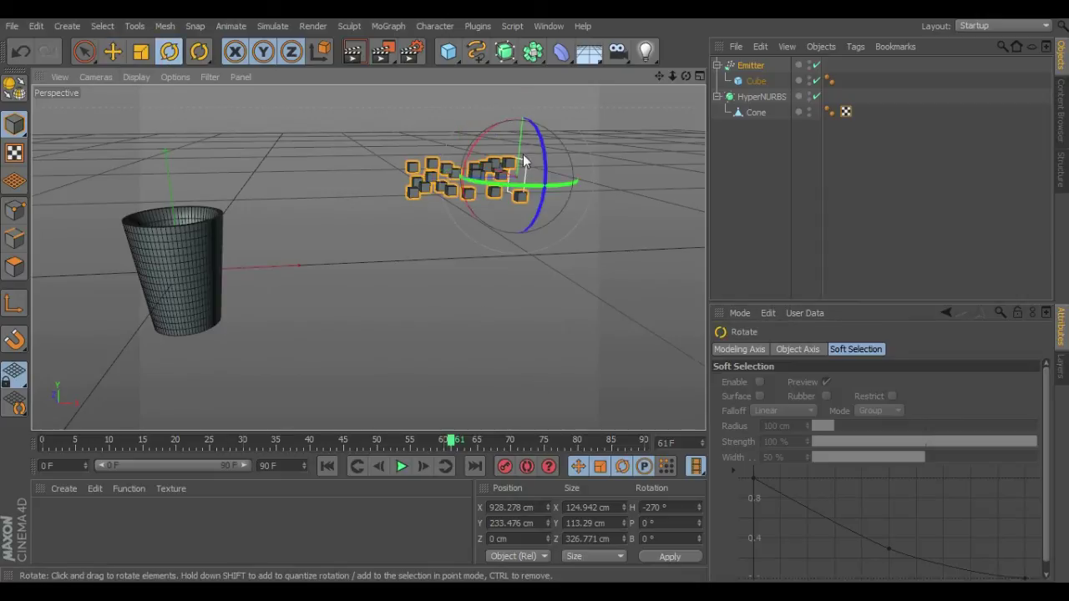
left_click_drag(471, 144, 489, 131)
- Reselect the Emitter to view its particle settings and select the end-frame value
left_click(762, 67)
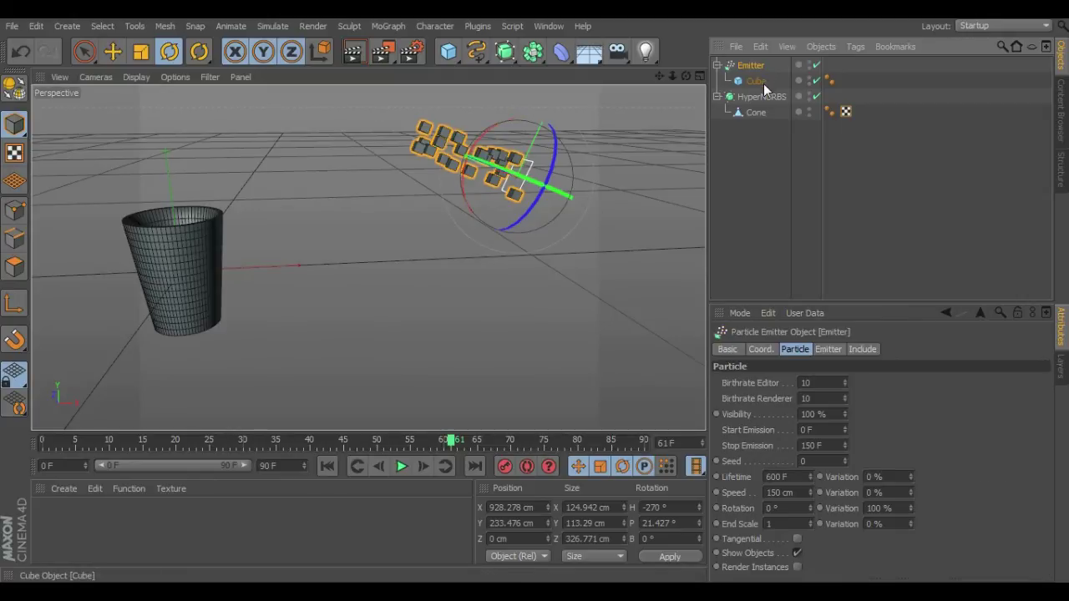
left_click(763, 81)
left_click(759, 67)
left_click_drag(268, 466, 249, 468)
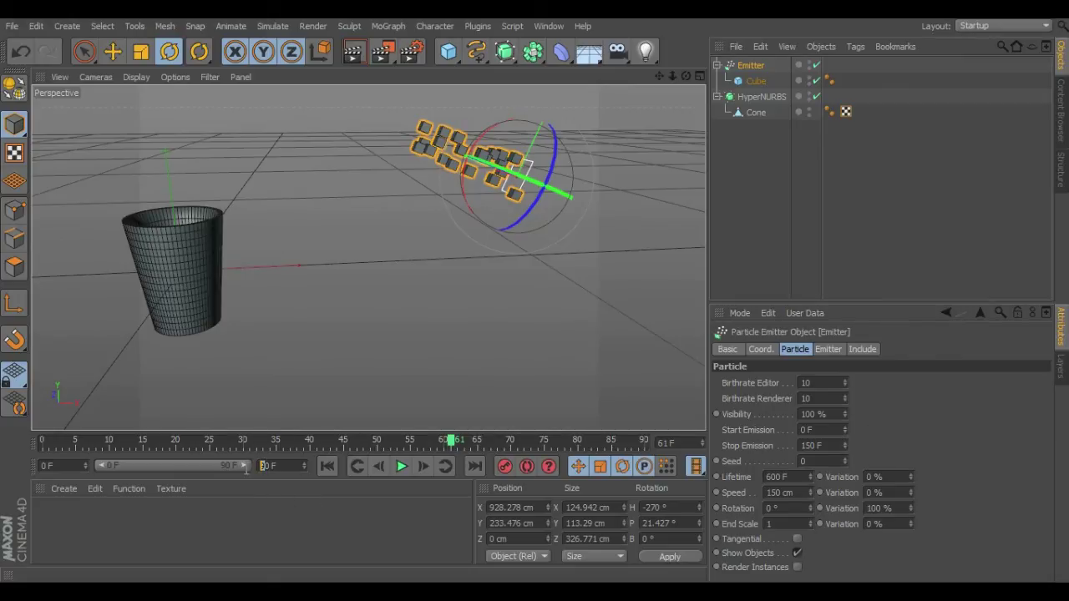
- Set the scene length to 300 frames and widen the preview range
type("300")
key("Return")
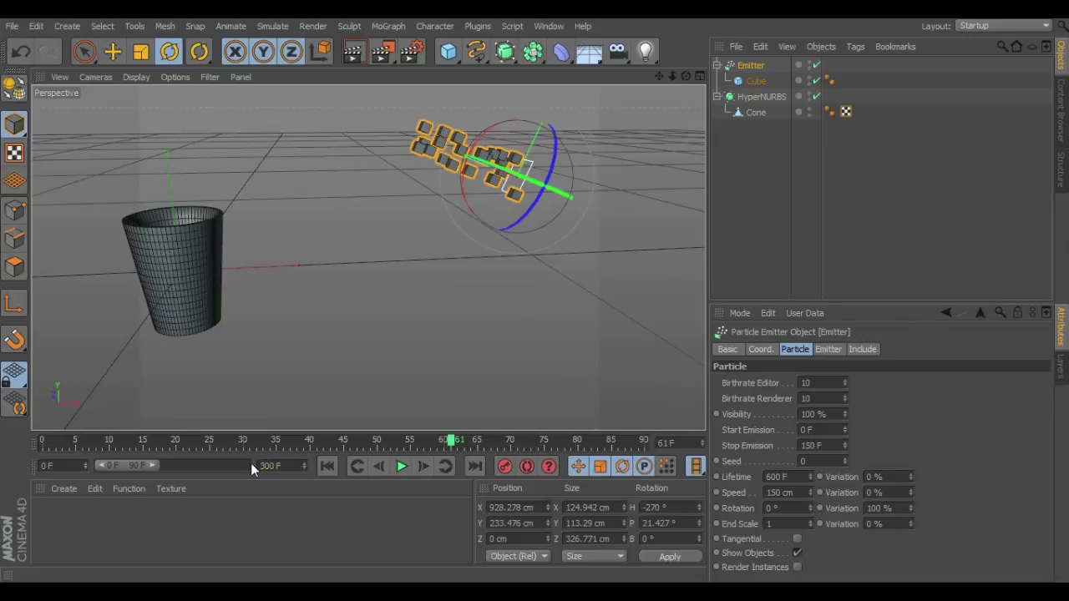
left_click_drag(156, 466, 176, 468)
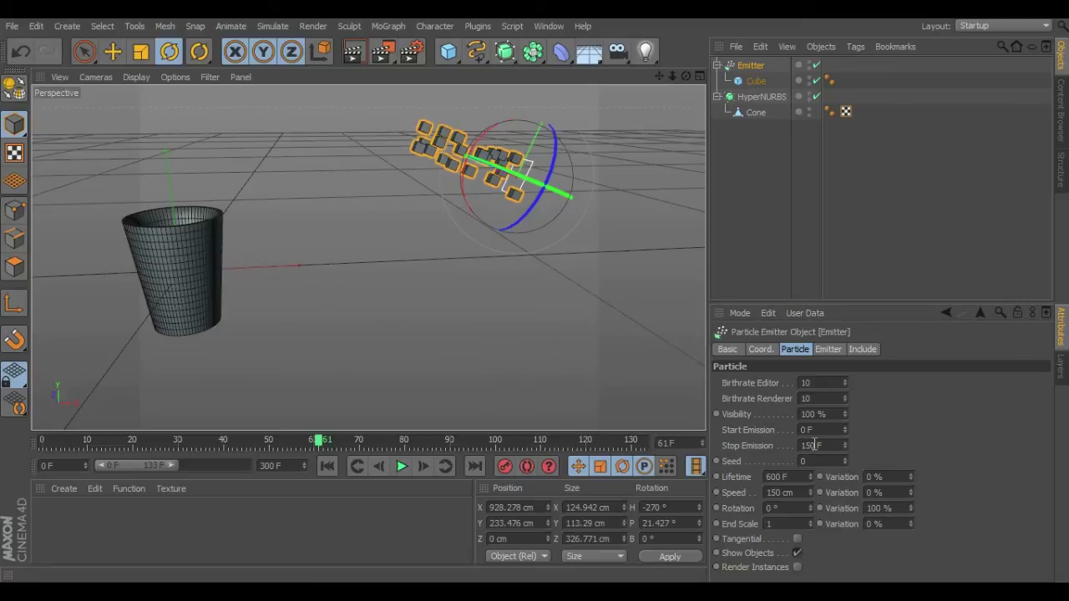
- Set the emitter's Stop Emission to 250 F and extend the preview range further
left_click(814, 445)
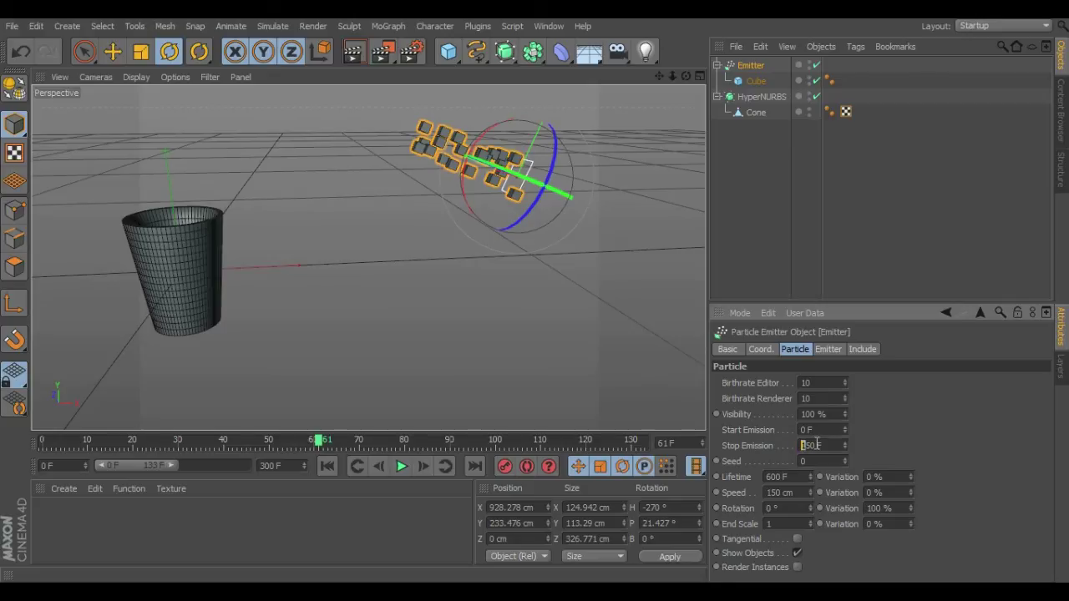
type("2")
key("Return")
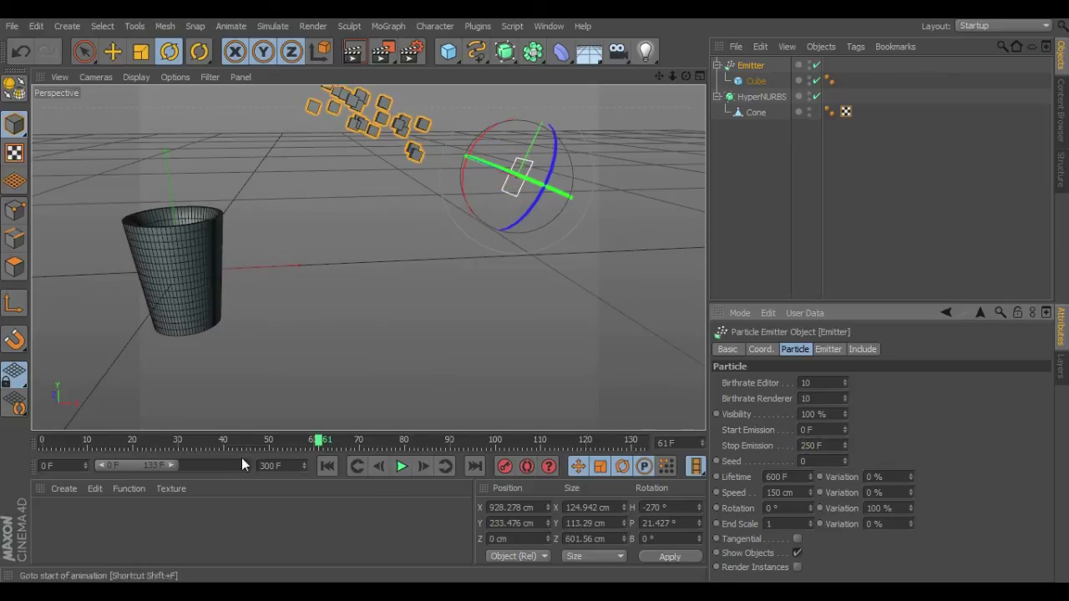
left_click_drag(181, 465, 250, 465)
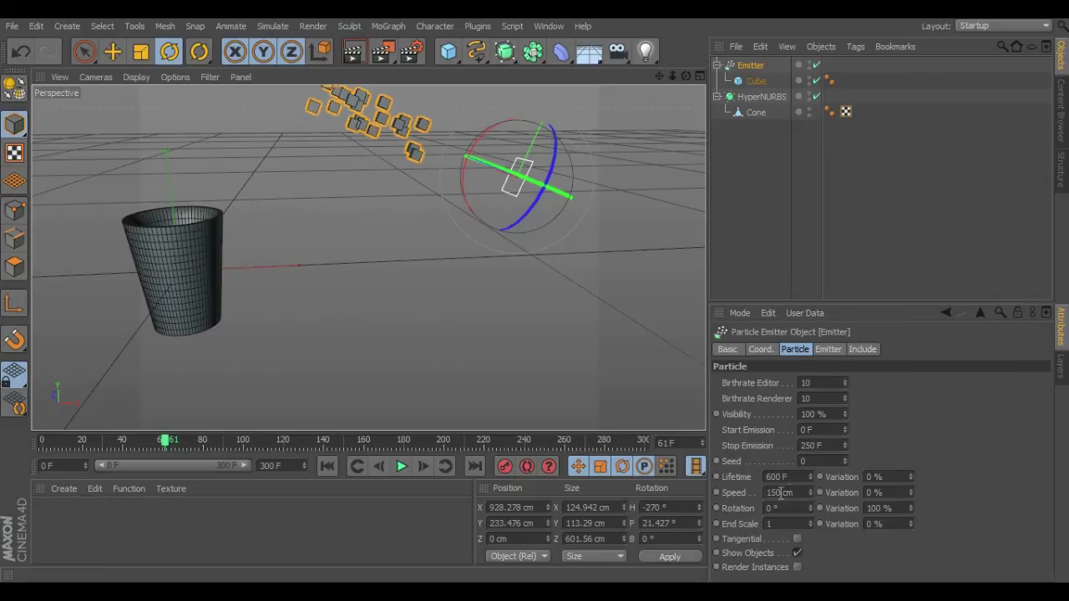
- Replay the particle animation from frame 0, then select the Cube object
left_click(326, 467)
left_click(400, 466)
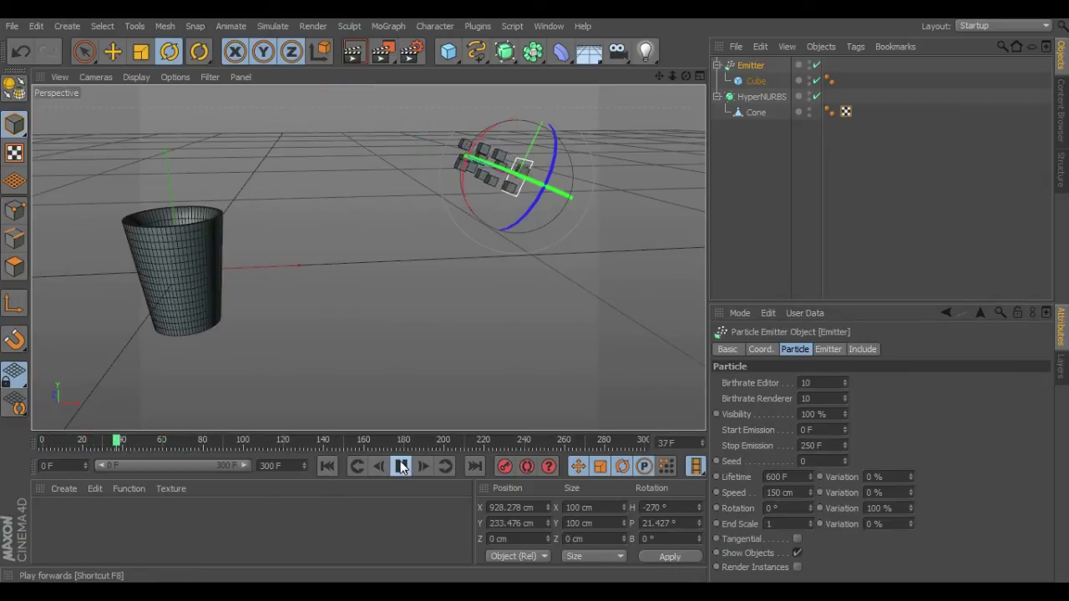
left_click(400, 466)
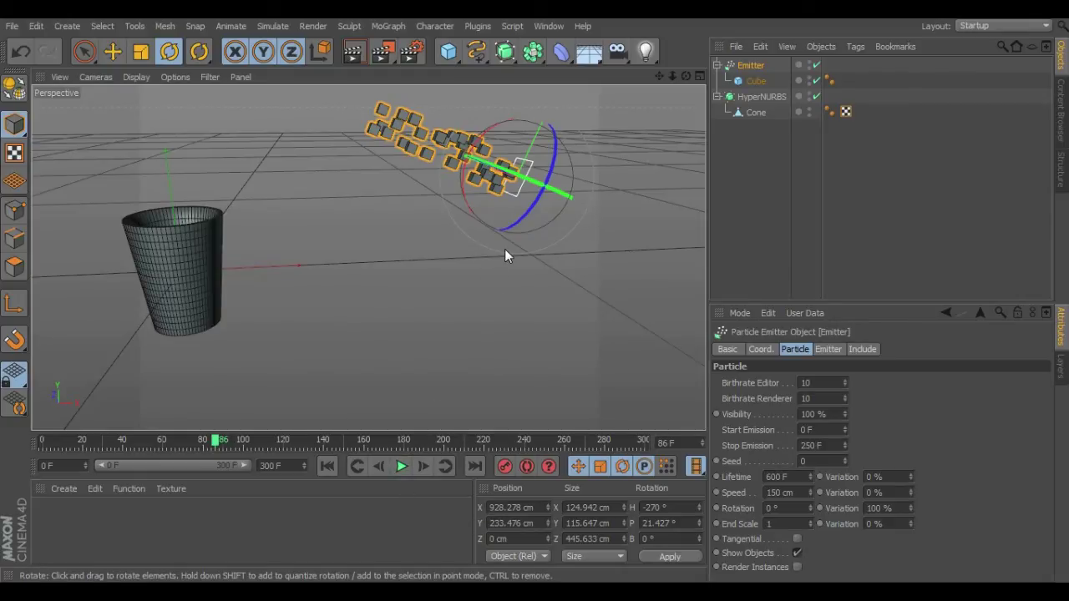
left_click(756, 81)
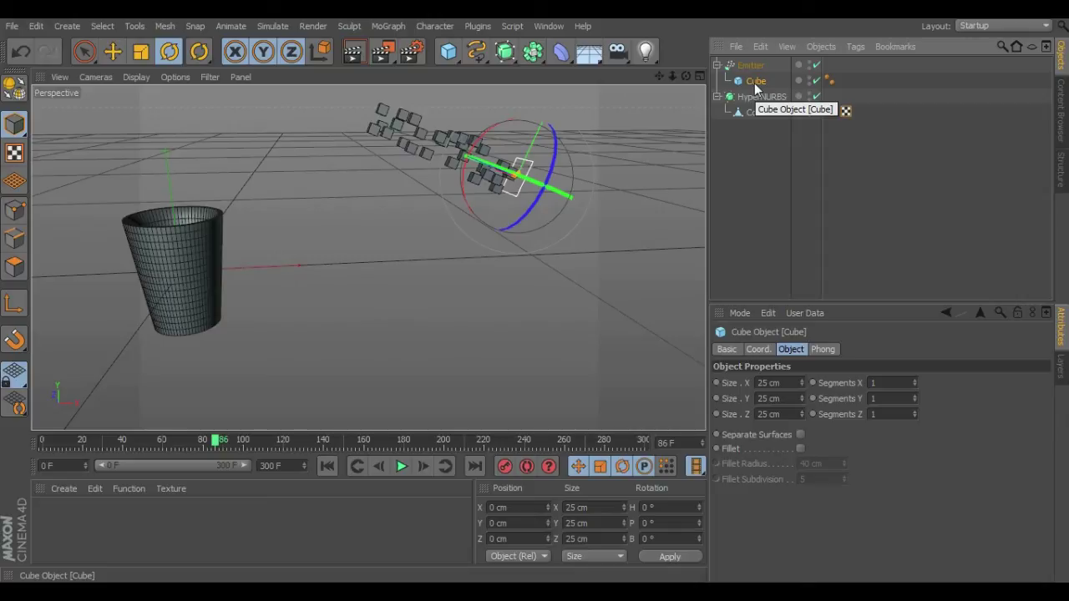
- Give the Cube a Rigid Body simulation tag and replay to watch the cubes fall
right_click(755, 84)
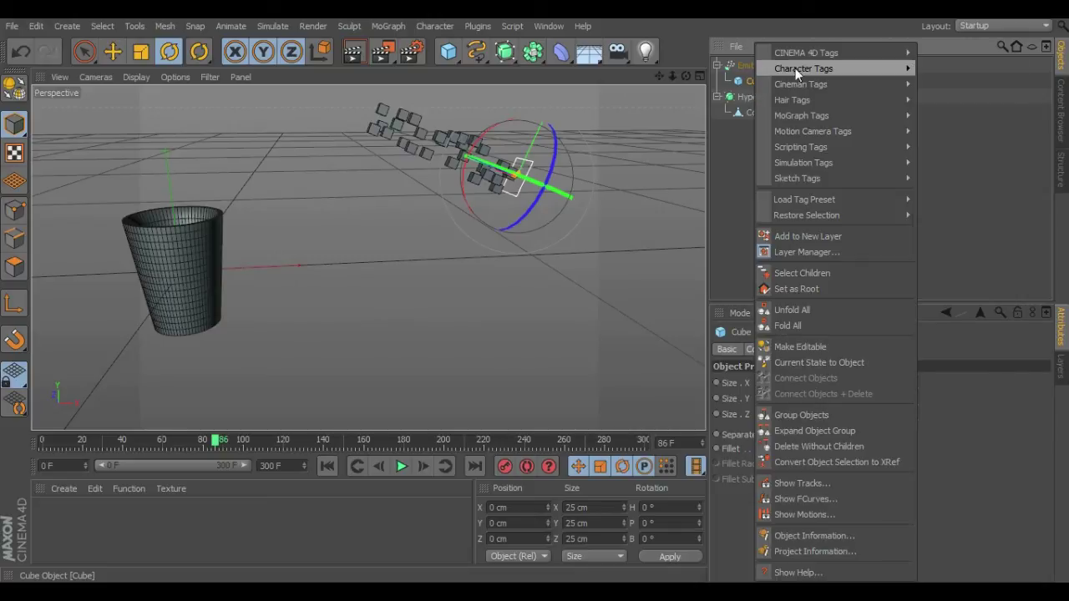
mouse_move(827, 164)
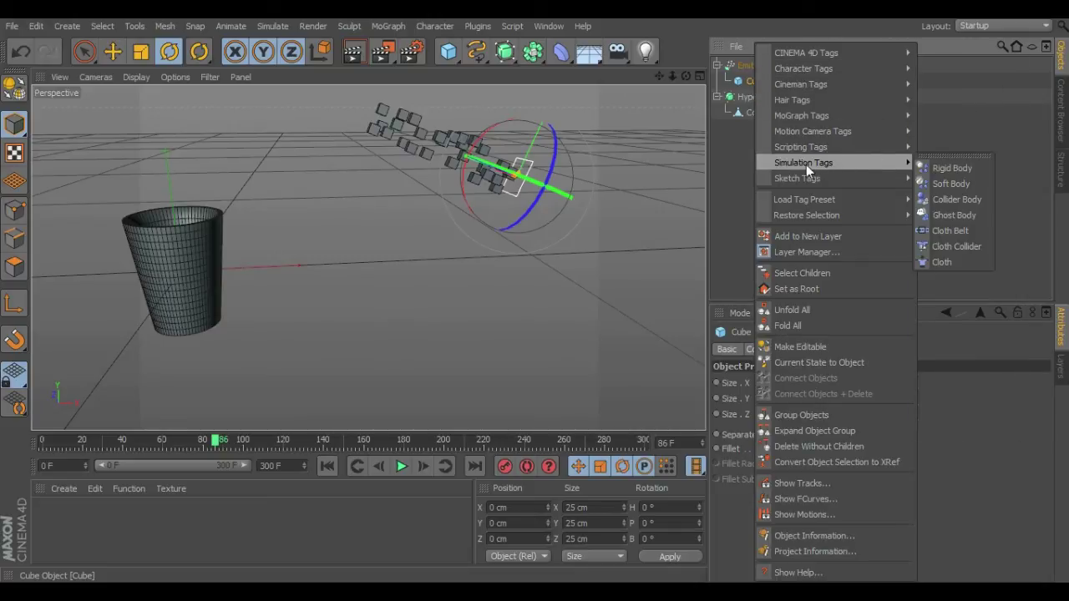
left_click(953, 169)
left_click(357, 466)
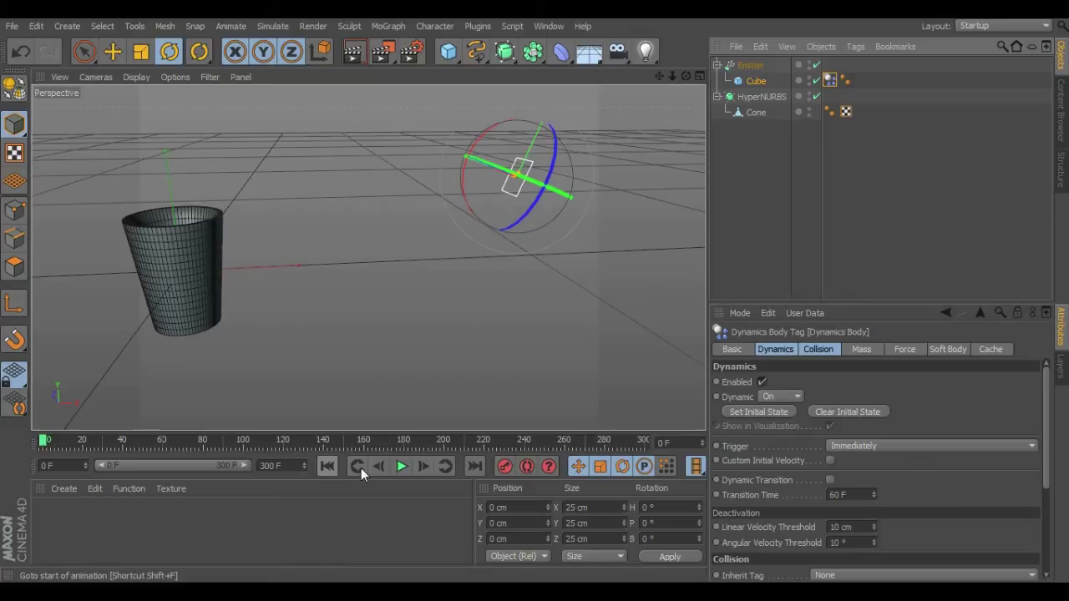
left_click(400, 468)
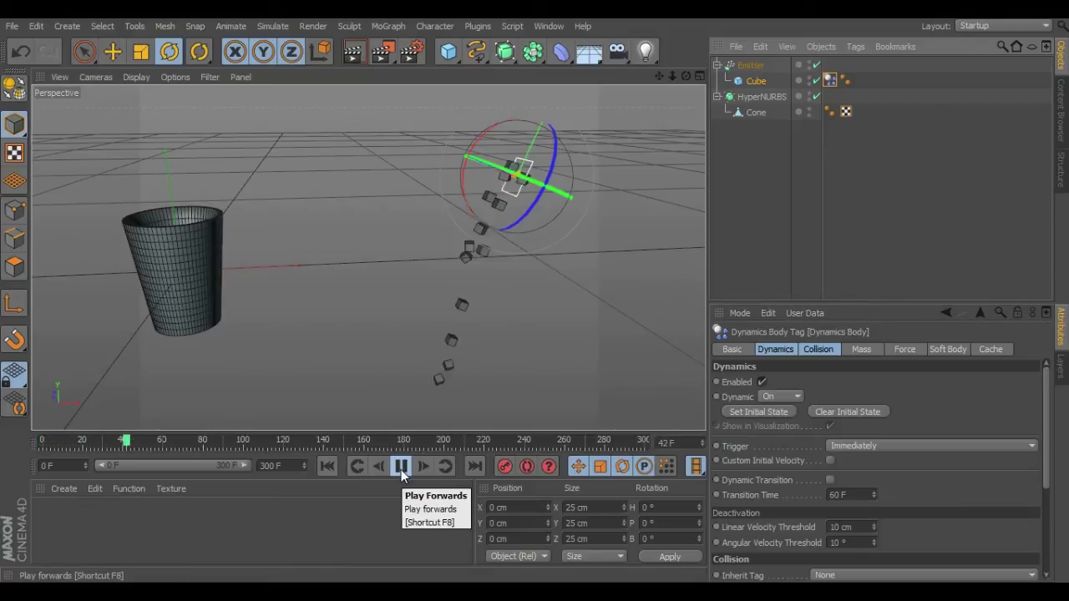
left_click(401, 468)
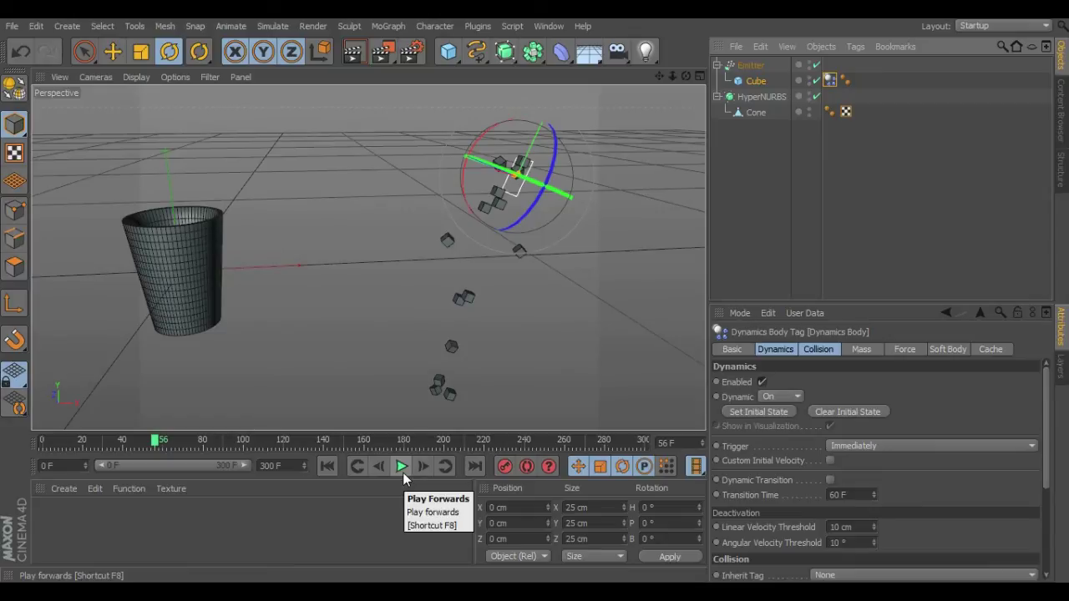
left_click(750, 65)
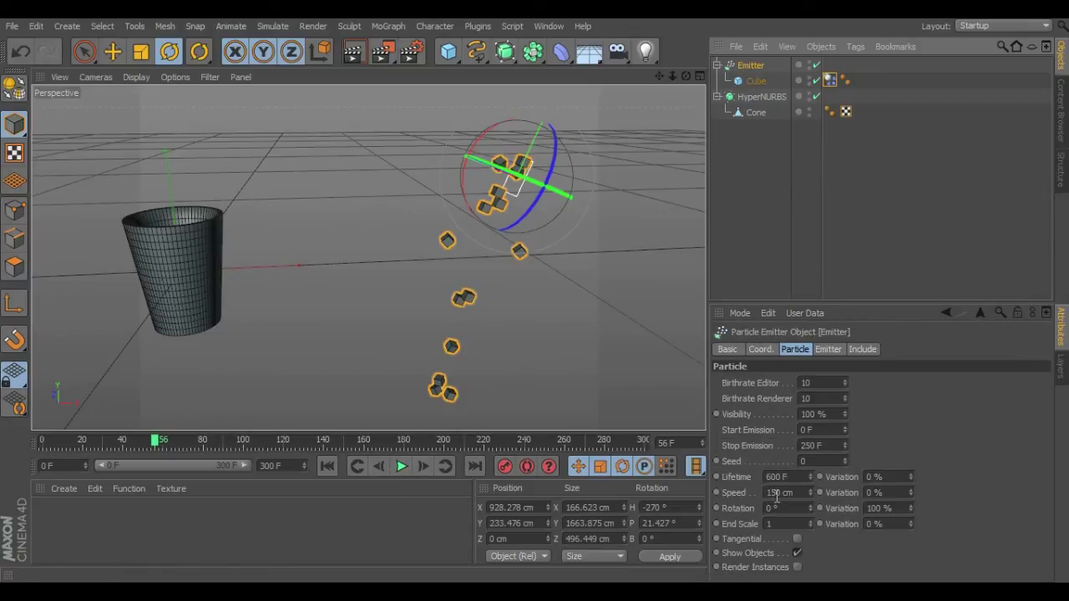
- Raise the emitter's particle Speed to 800 cm and replay the cubes' arc
double_click(777, 493)
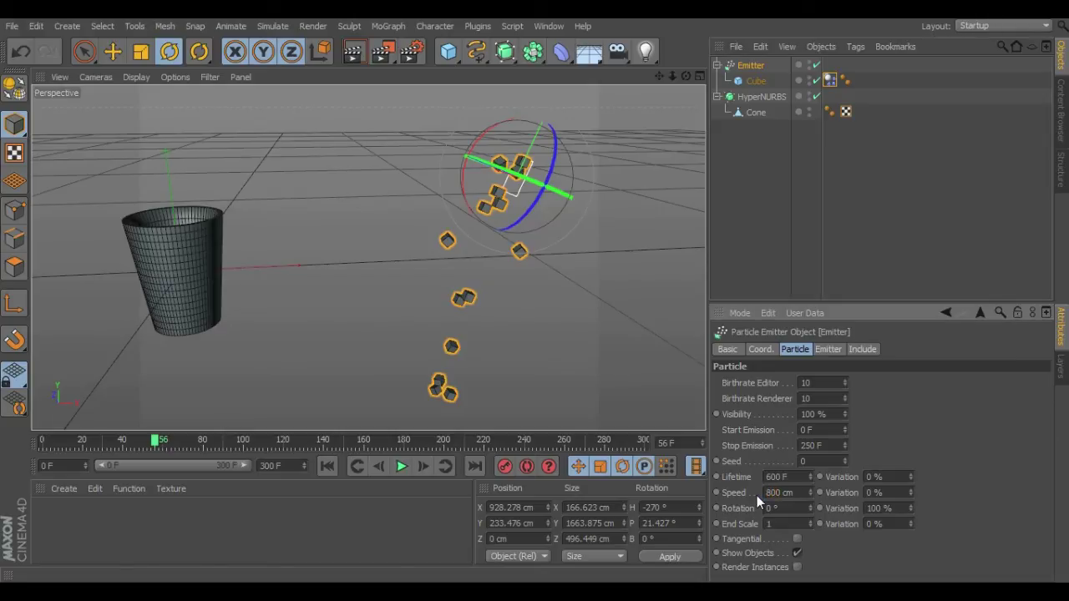
left_click(327, 466)
left_click(401, 466)
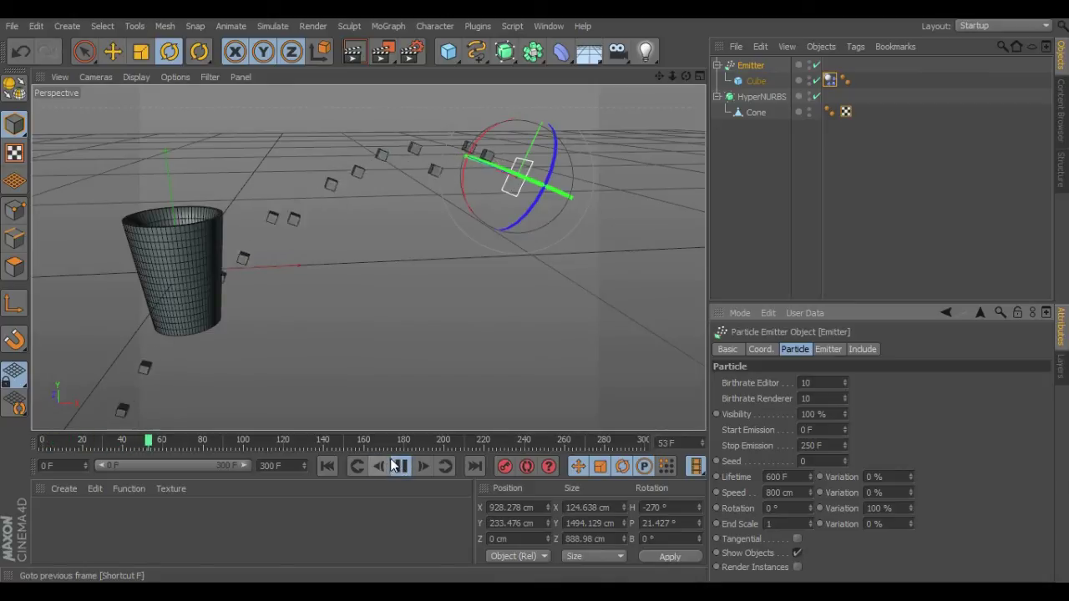
left_click(403, 466)
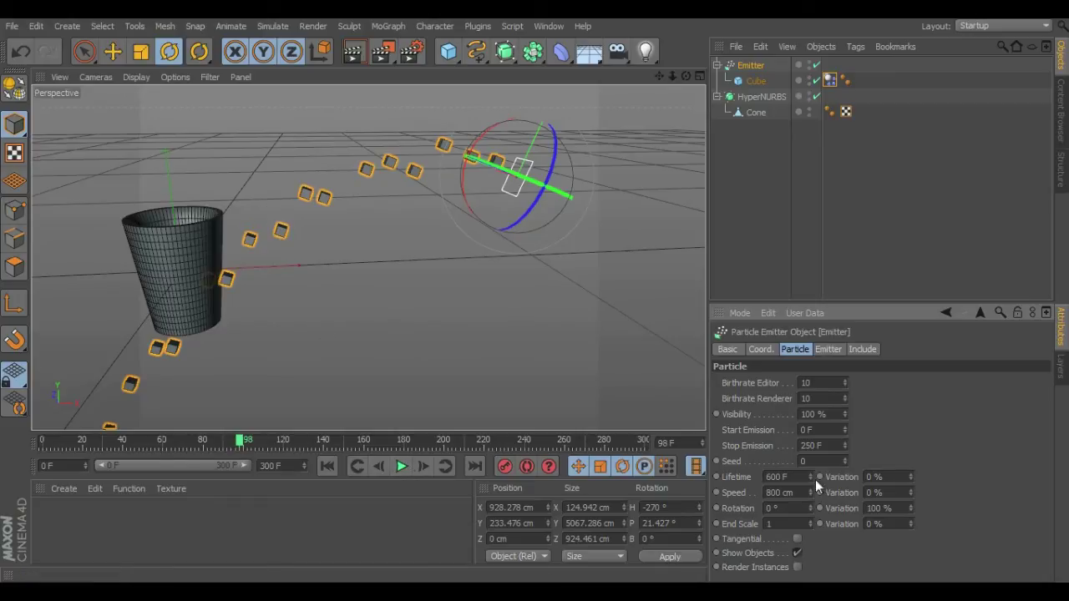
- Increase particle Speed to 950 cm, replay, and check the arc against the cup
left_click(770, 493)
key("Return")
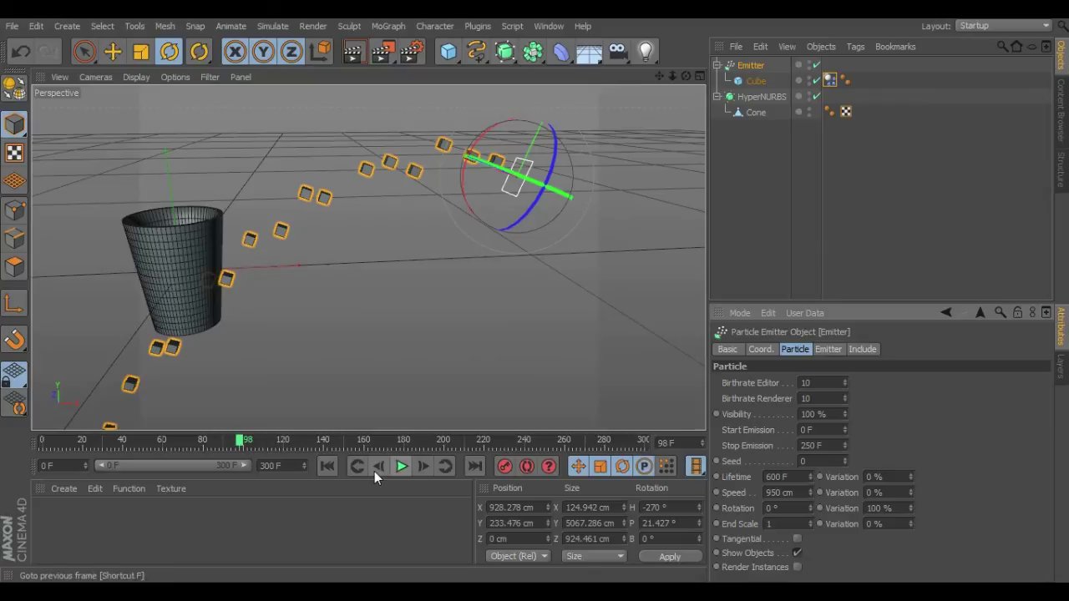
left_click(327, 468)
left_click(401, 467)
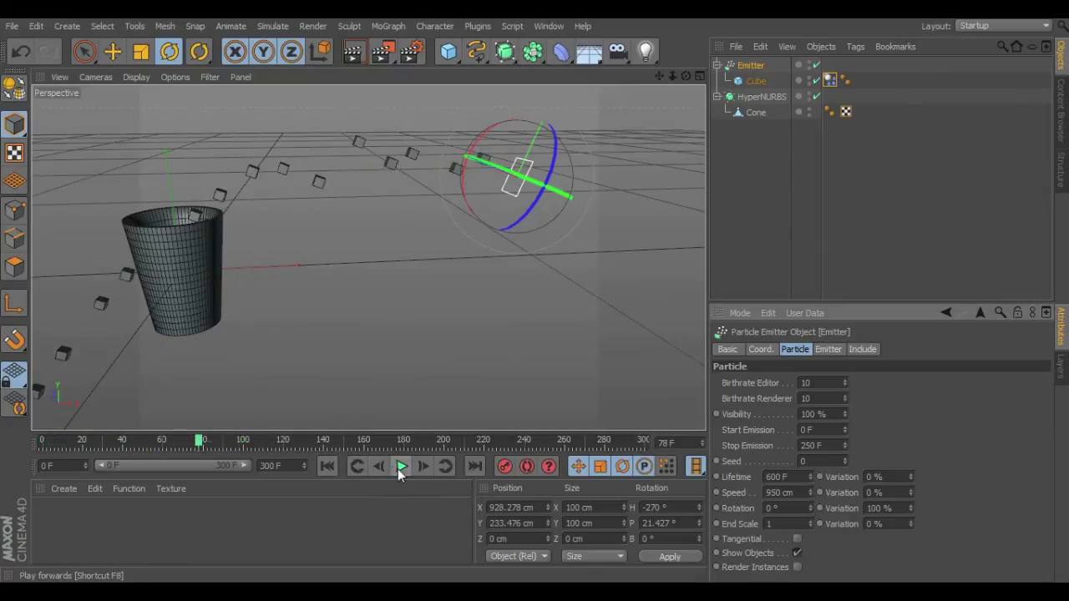
left_click(393, 470)
mouse_move(380, 298)
left_mouse_down("alt")
mouse_move(306, 377)
mouse_move(494, 325)
mouse_move(375, 309)
mouse_move(384, 300)
left_mouse_up("alt")
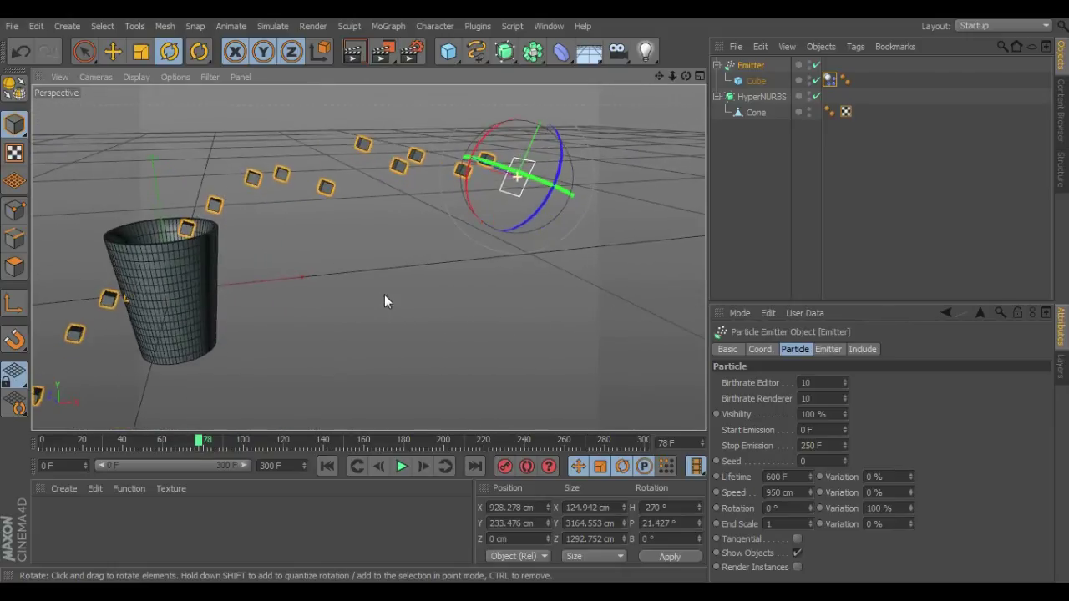
left_click(778, 493)
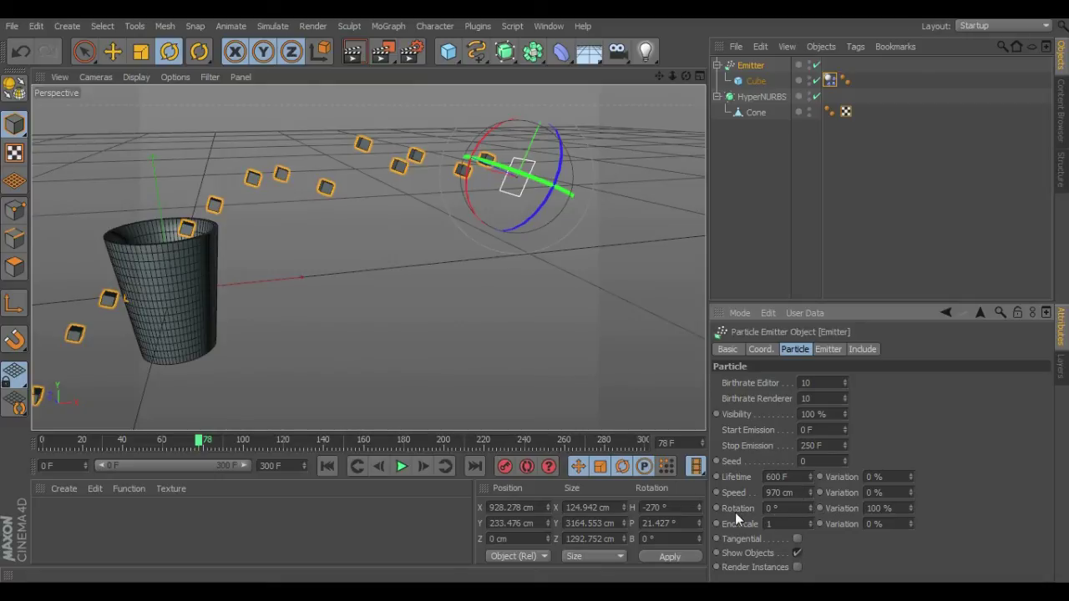
- Give the particles a 45° rotation and review the result from several angles
double_click(794, 508)
type("45")
left_click(327, 466)
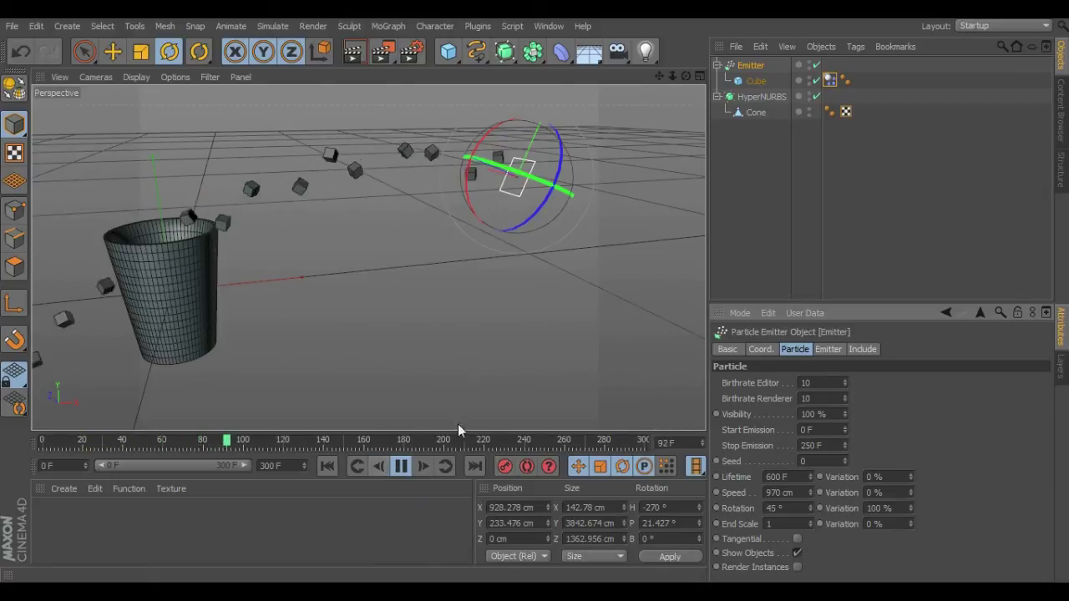
left_click(405, 467)
mouse_move(493, 309)
left_mouse_down("alt")
mouse_move(478, 301)
mouse_move(354, 319)
mouse_move(595, 318)
mouse_move(501, 328)
left_mouse_up("alt")
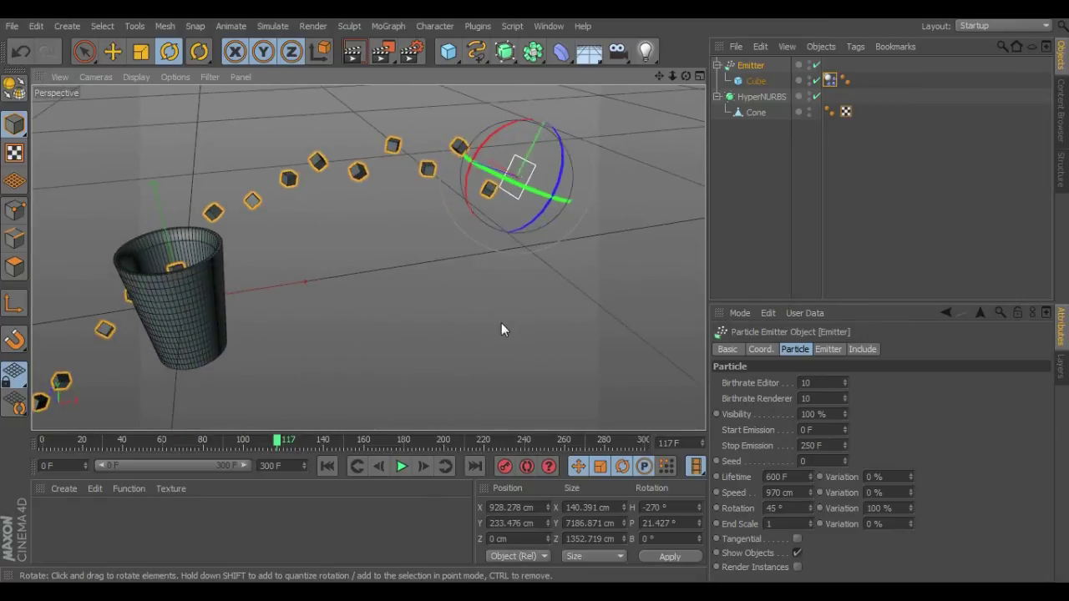
scroll(465, 265, "up", 2)
left_click_drag(456, 269, 430, 242, "alt")
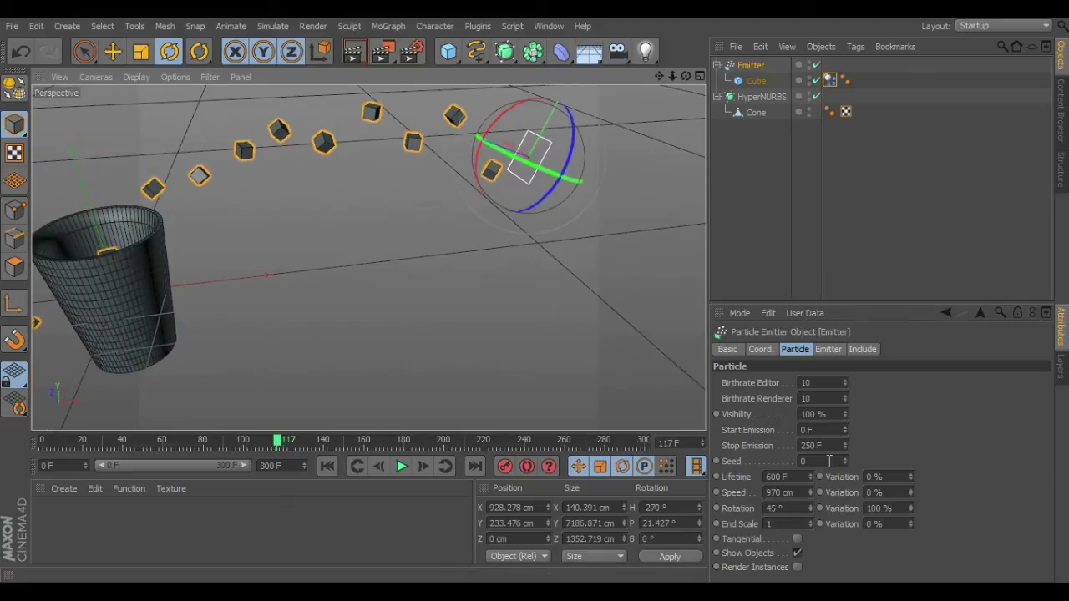
- Set End Scale Variation to 40 %, replay, and orbit around the emitter and cup
left_click(874, 524)
type("40")
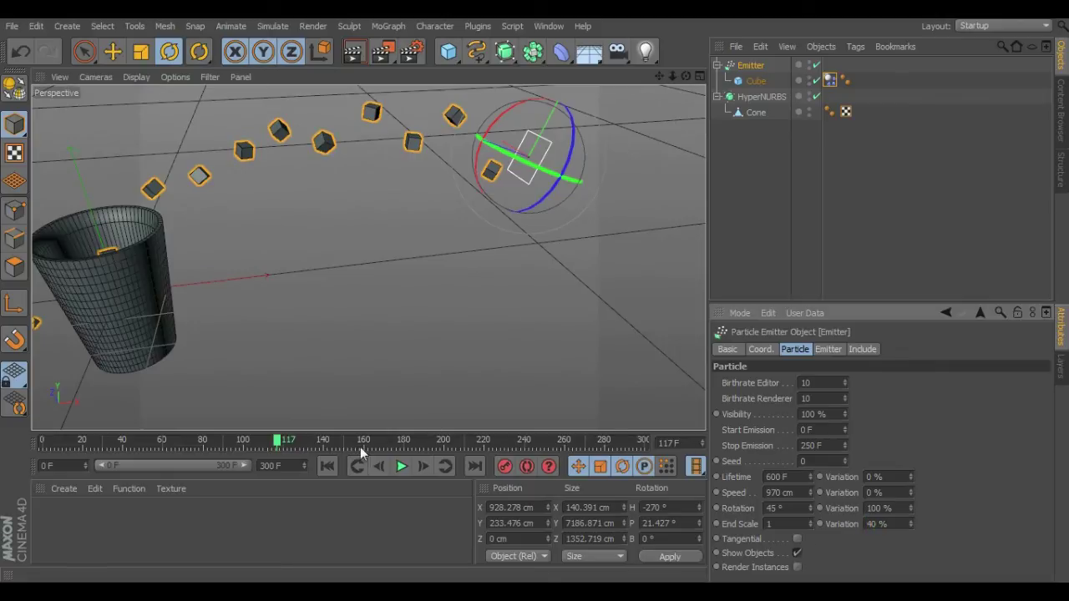
left_click(327, 466)
left_click(401, 466)
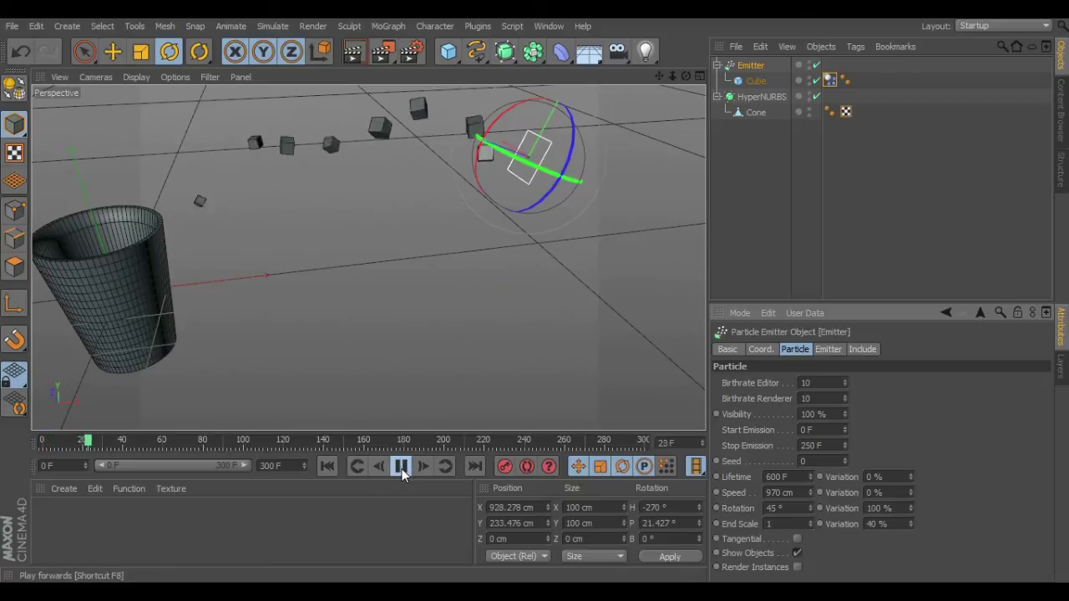
left_click(401, 467)
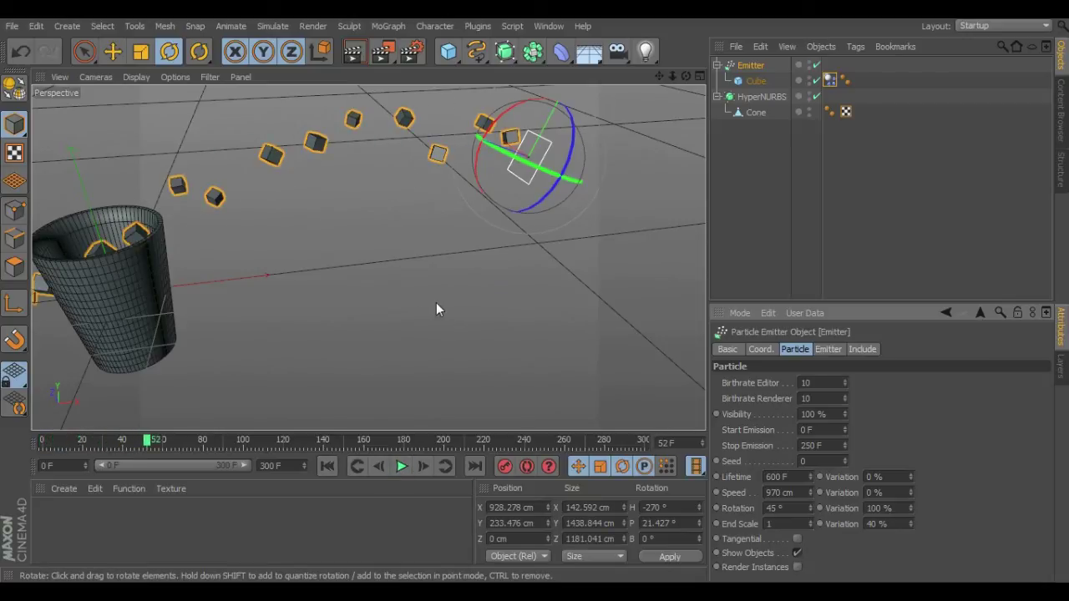
left_click_drag(371, 276, 397, 284, "alt")
left_click_drag(598, 240, 518, 279, "alt")
mouse_move(622, 247)
left_mouse_down("alt")
mouse_move(606, 230)
mouse_move(617, 216)
mouse_move(623, 227)
left_mouse_up("alt")
left_click(773, 493)
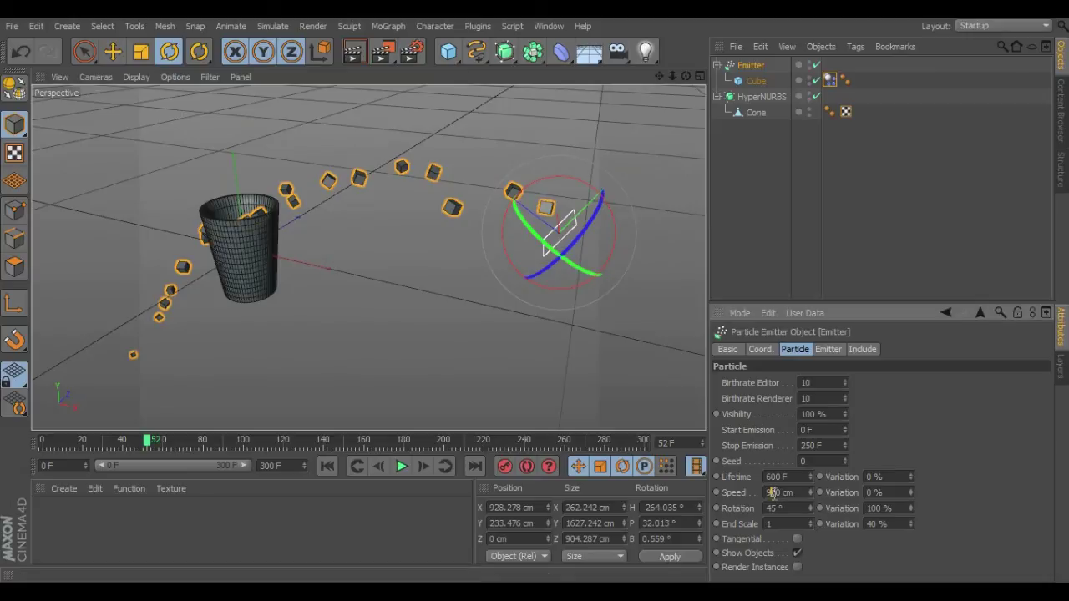
- Set particle Speed to 1000 cm and replay the simulation to frame 85
type("0")
key("Return")
left_click(327, 466)
left_click(401, 466)
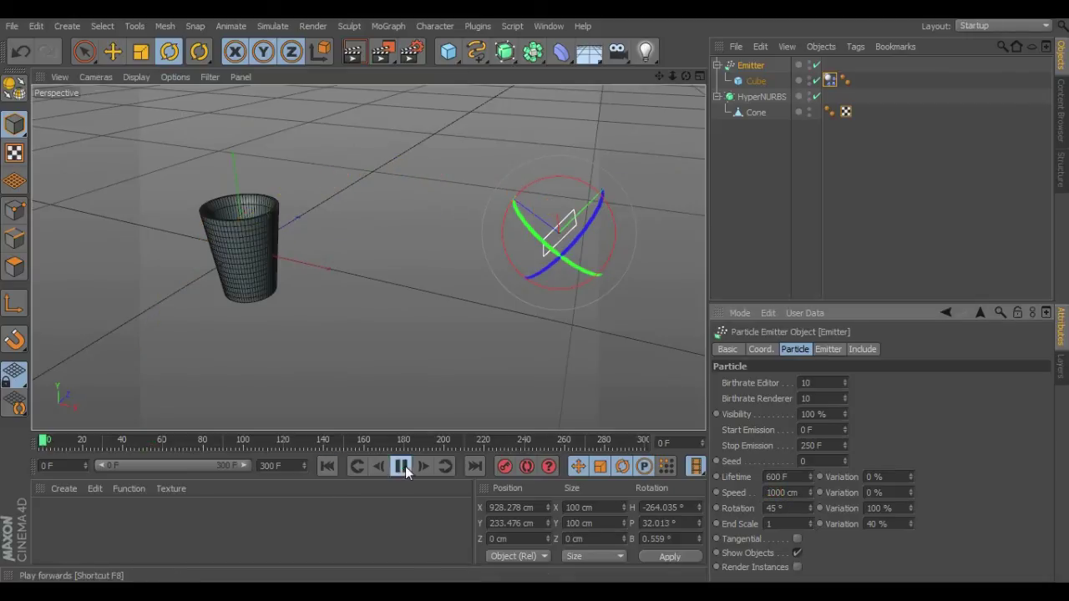
left_click_drag(351, 414, 359, 393, "alt")
left_click(401, 466)
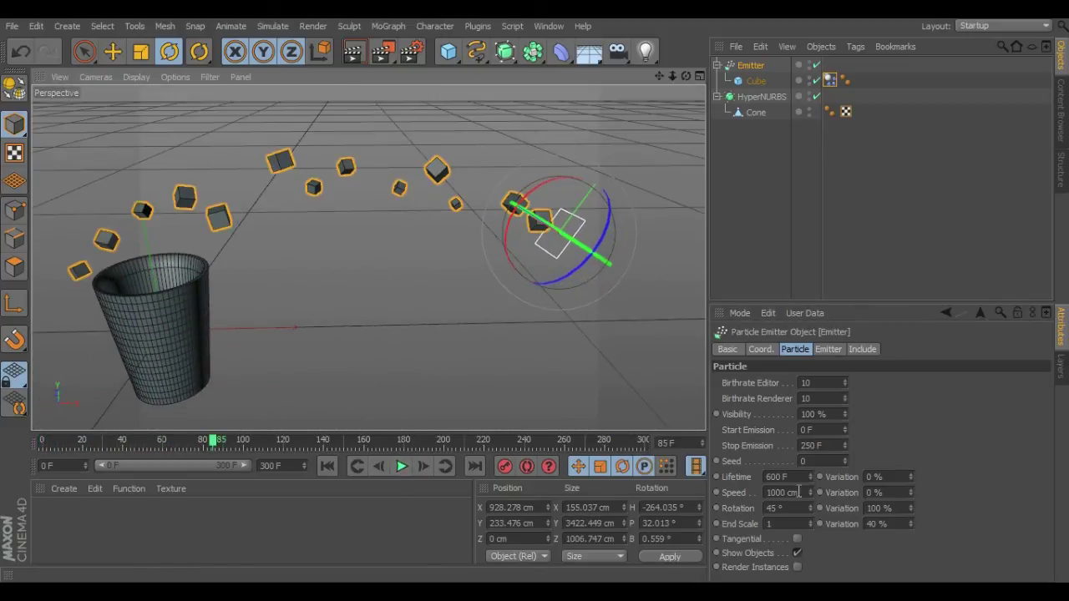
- Lower particle Speed to 980 cm and replay to check the arc
double_click(781, 493)
type("980")
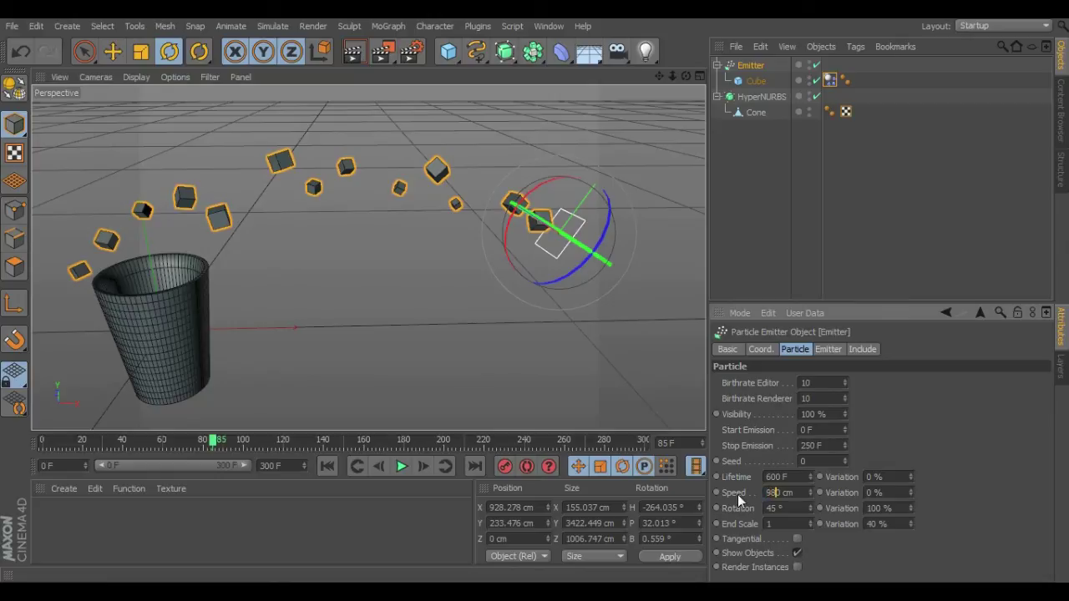
left_click(328, 467)
left_click(401, 466)
left_click(401, 466)
- Lower particle Speed to 970 cm, replay, and level the view horizon
left_click(779, 493)
key("BackSpace")
type("7")
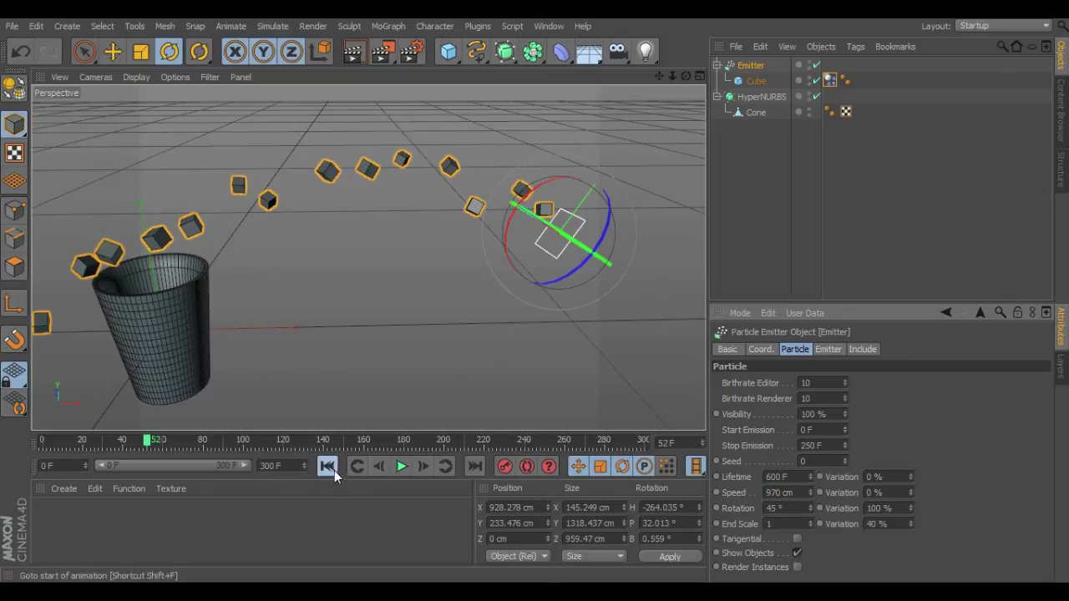
left_click(327, 466)
left_click(401, 466)
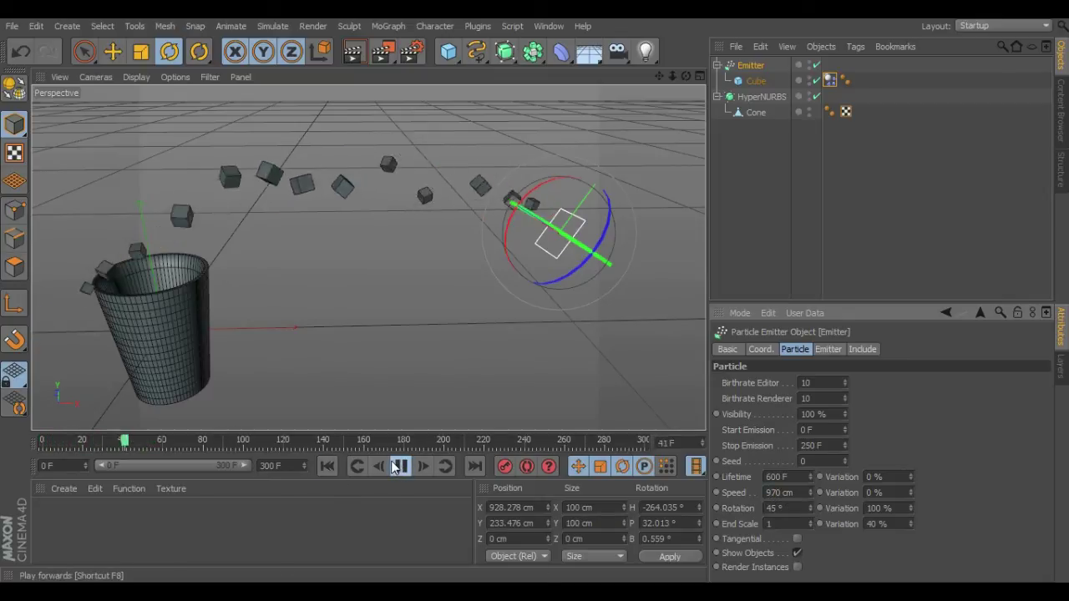
left_click(401, 466)
left_click_drag(343, 320, 657, 429, "alt")
- Settle on a 930 cm particle Speed and replay it from a higher angle
left_click(780, 493)
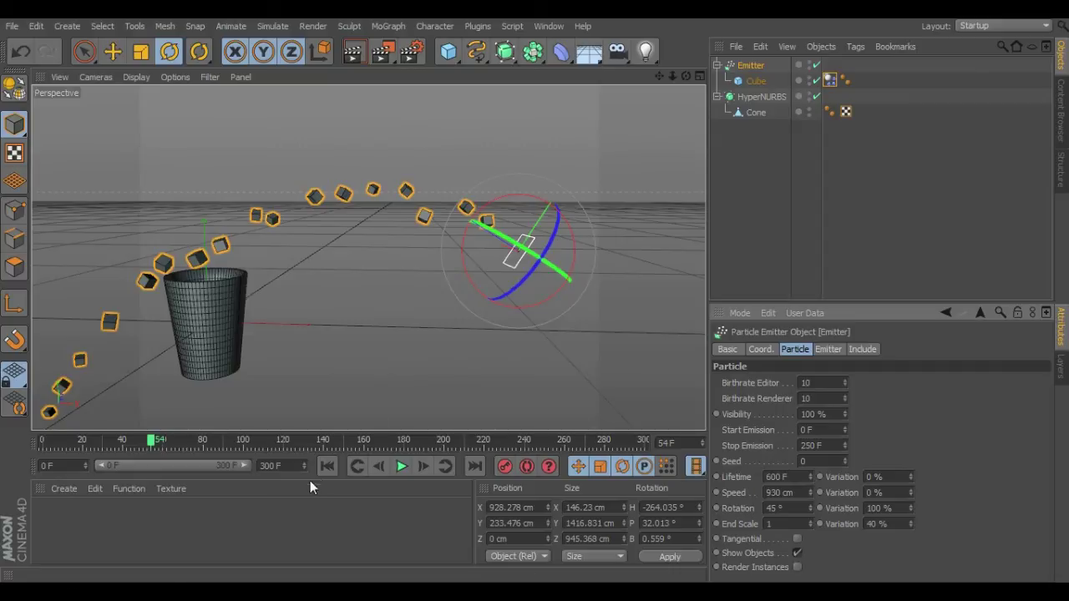
left_click(326, 466)
left_click(401, 466)
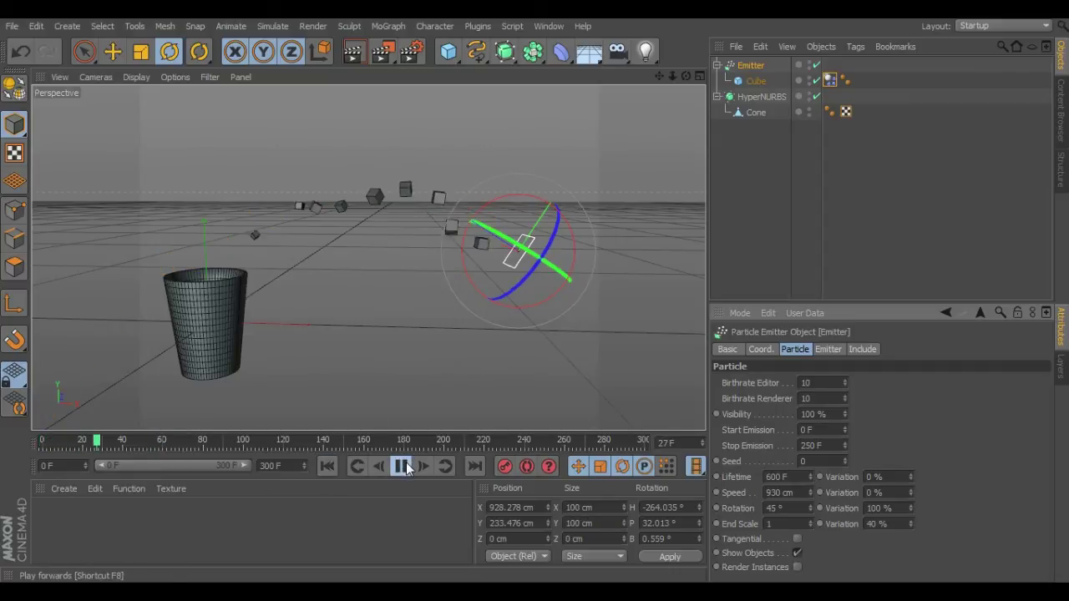
left_click_drag(265, 342, 337, 312, "alt")
left_click(401, 466)
left_click_drag(392, 401, 325, 372, "alt")
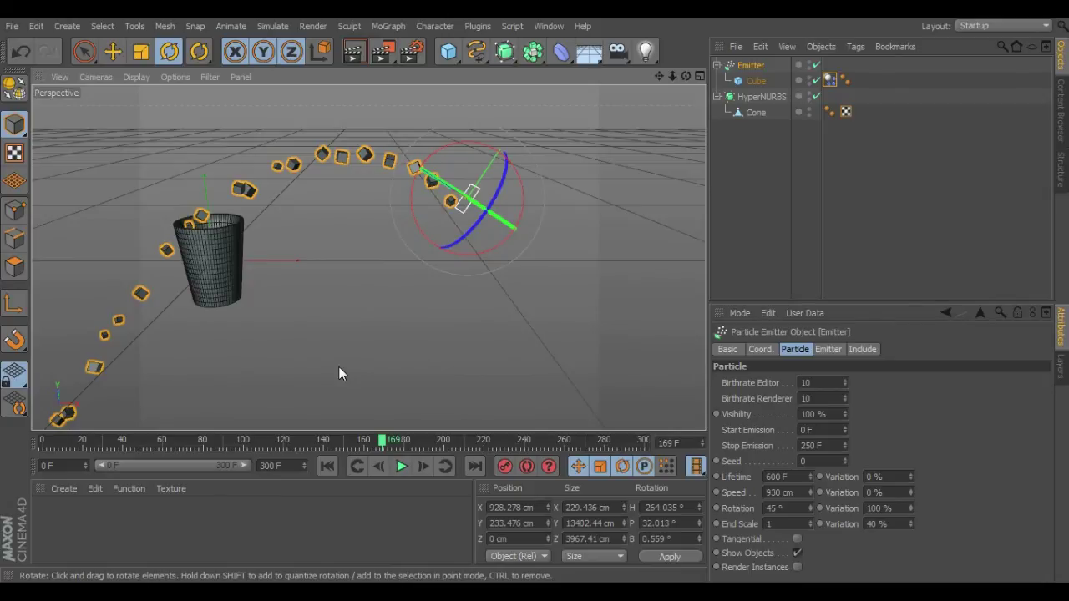
- Inspect the cup from above, then set the emitter's Rotation B to 0°
left_click_drag(330, 270, 375, 324, "alt")
right_click_drag(375, 324, 419, 327, "alt")
mouse_move(419, 327)
left_mouse_down("alt")
mouse_move(498, 367)
mouse_move(372, 298)
mouse_move(518, 296)
mouse_move(433, 318)
left_mouse_up("alt")
left_click_drag(593, 316, 222, 292, "alt")
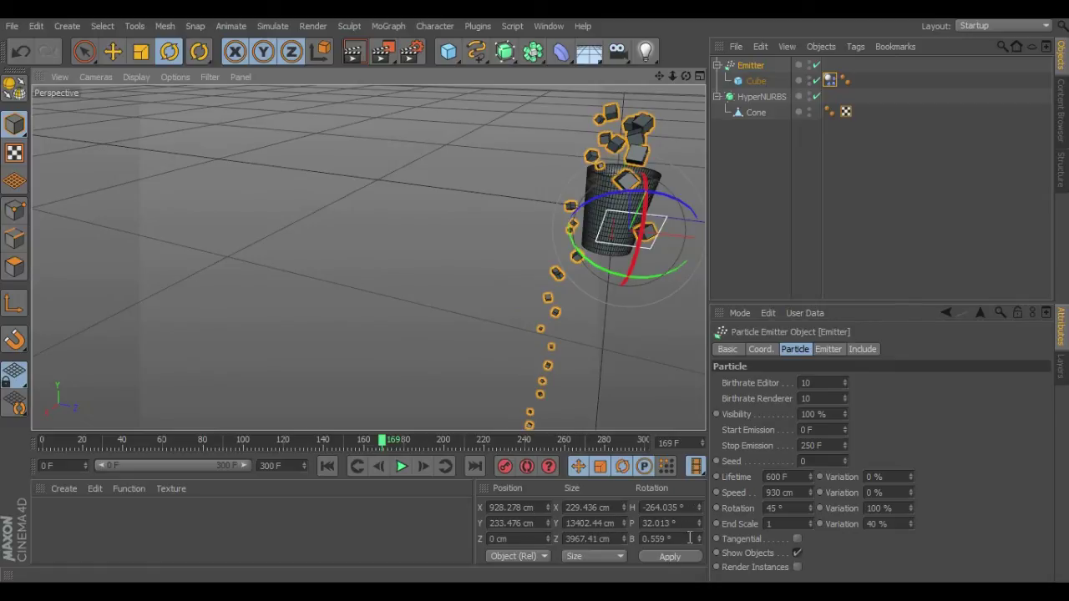
left_click(660, 539)
type("0")
key("Return")
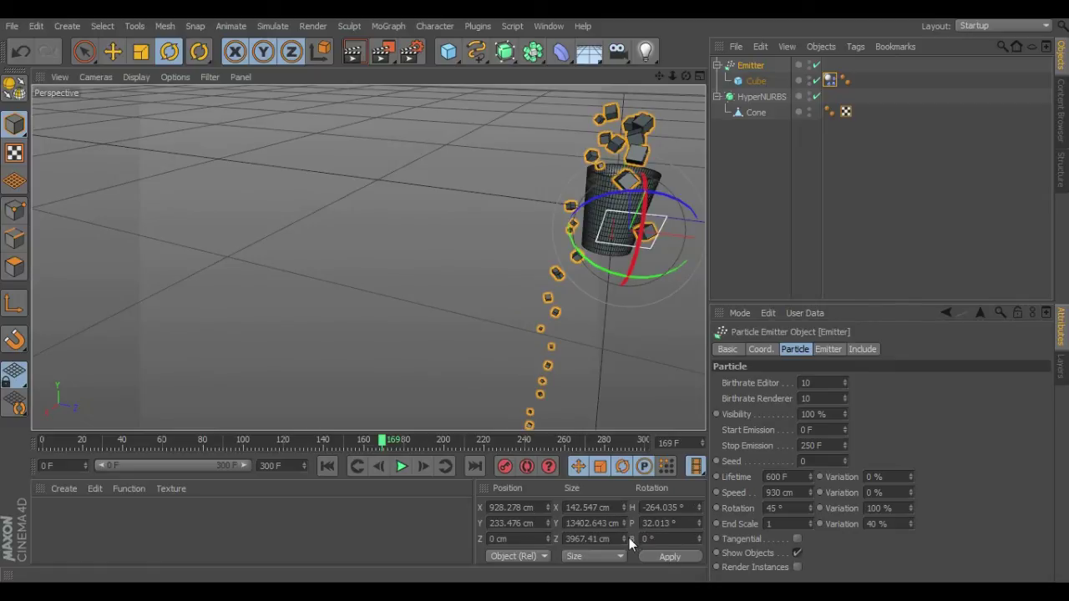
- Re-aim the emitter heading to about H −272.278°, P 31.678° so cubes drop into the cup
left_click(683, 523)
type("0")
key("Return")
key("ctrl+z")
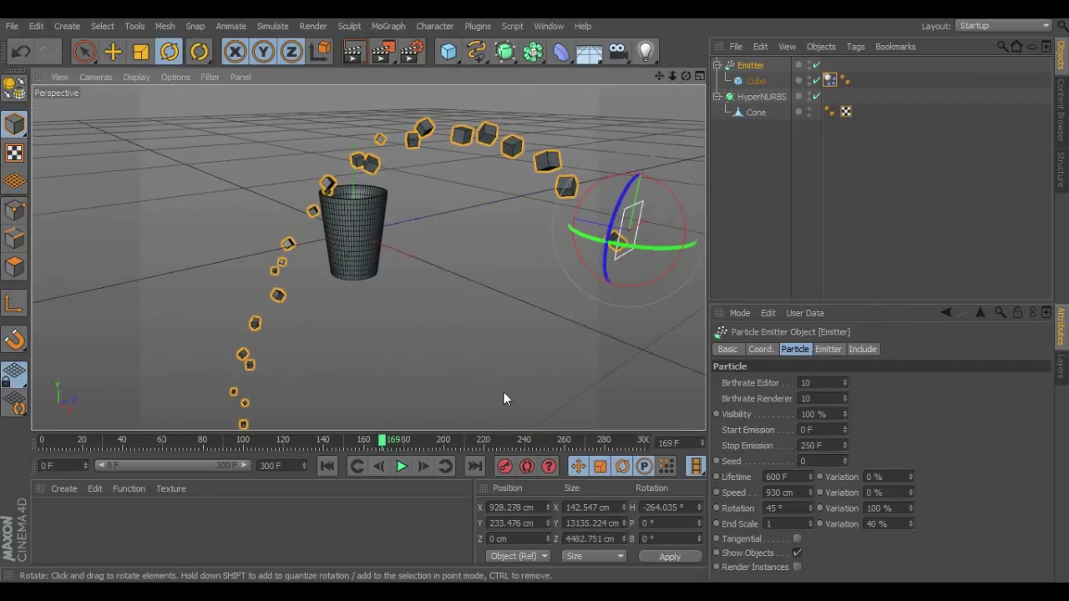
left_click_drag(697, 506, 451, 379)
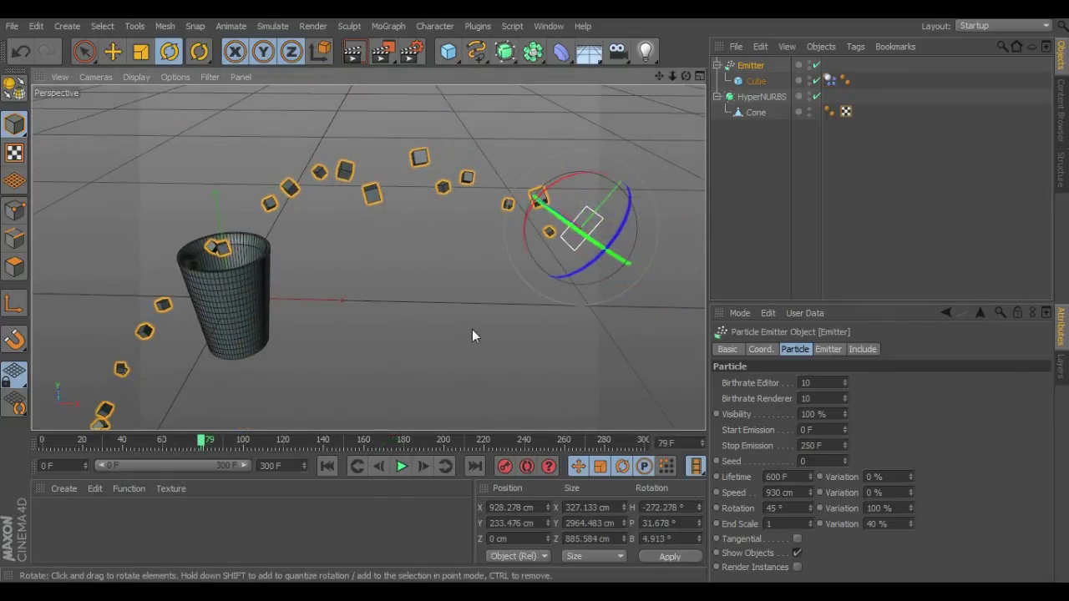
middle_click_drag(472, 336, 497, 288, "alt")
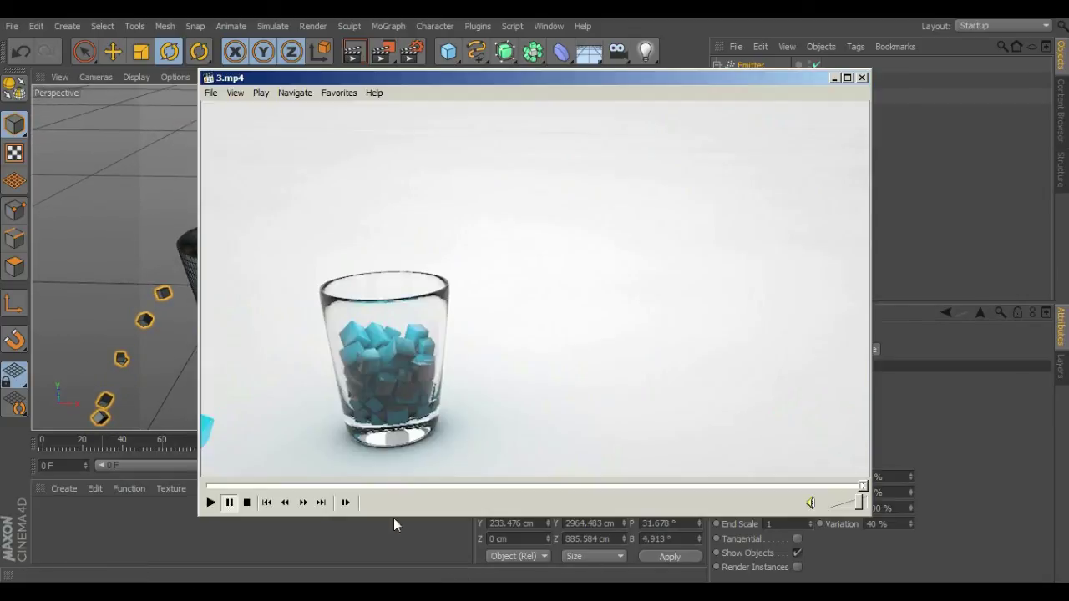
left_click(386, 487)
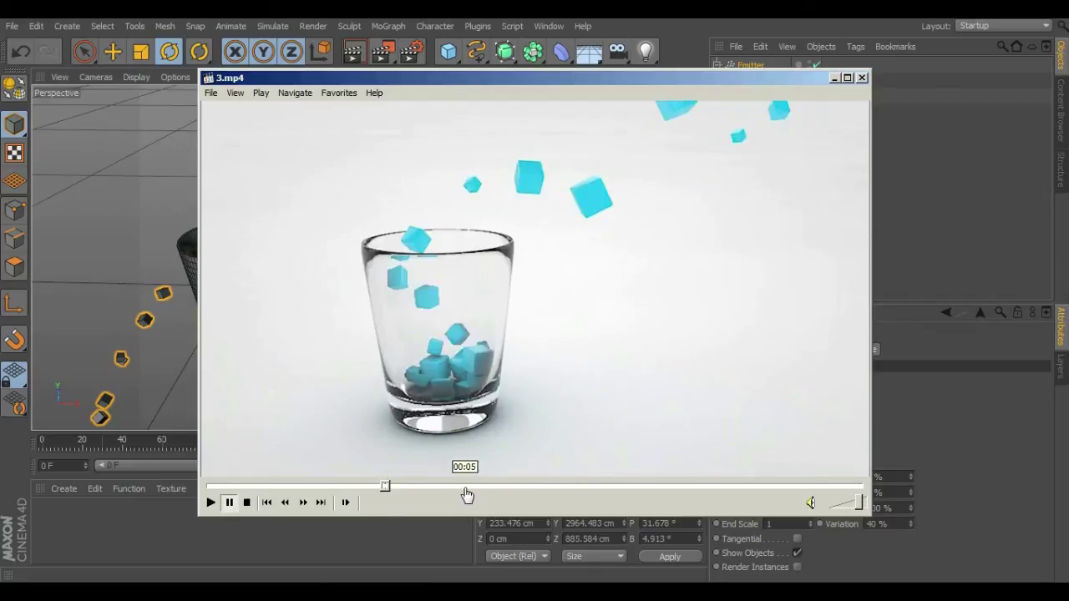
left_click(460, 488)
left_click(522, 489)
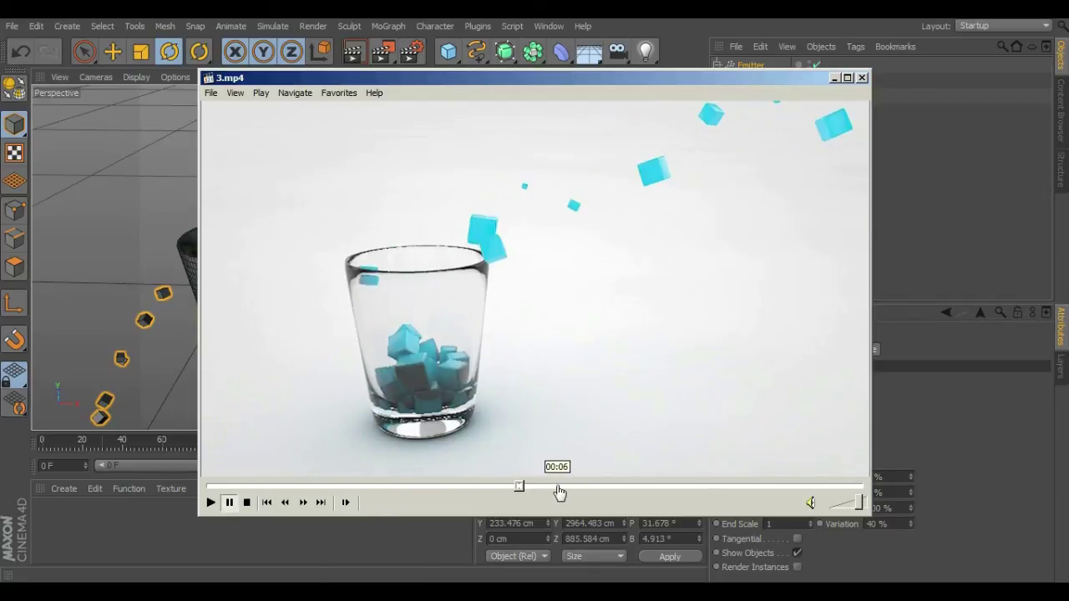
left_click(568, 489)
left_click(614, 488)
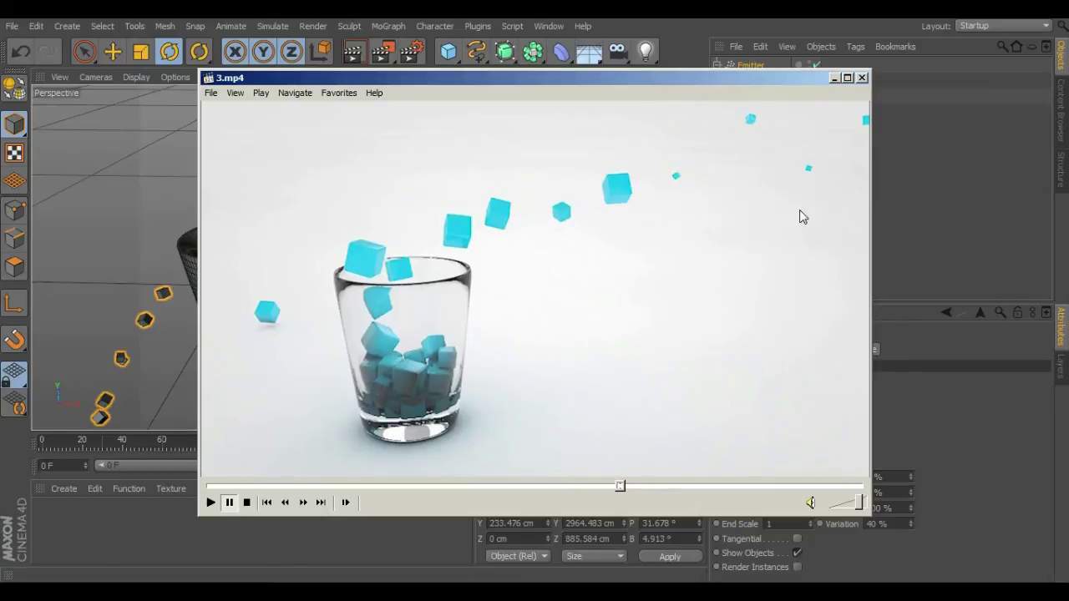
left_click(834, 79)
left_click(152, 516)
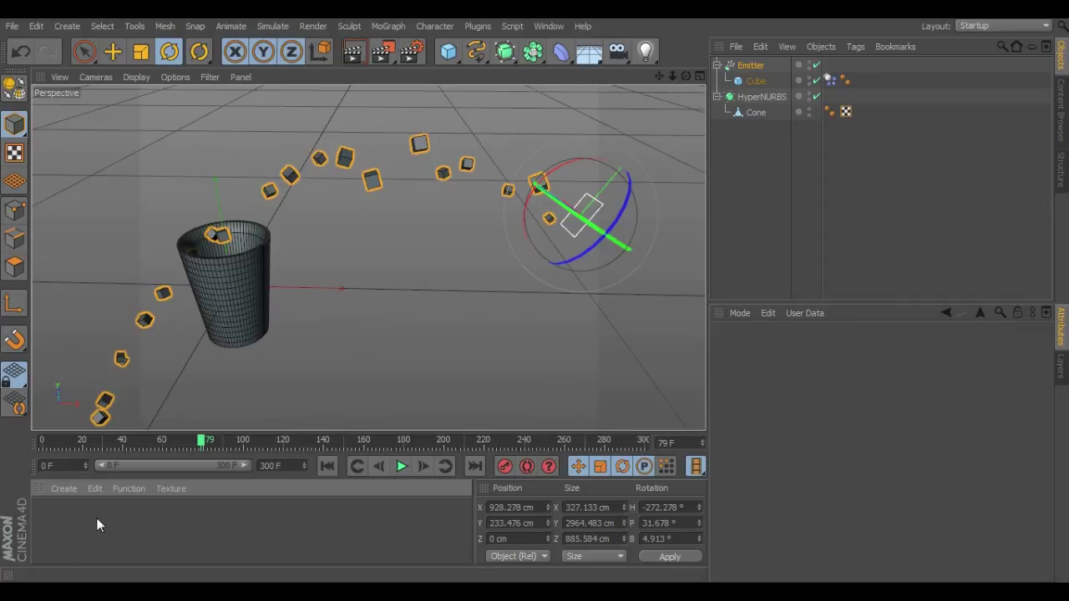
- Create a new material and turn off its specular highlight
left_click(67, 489)
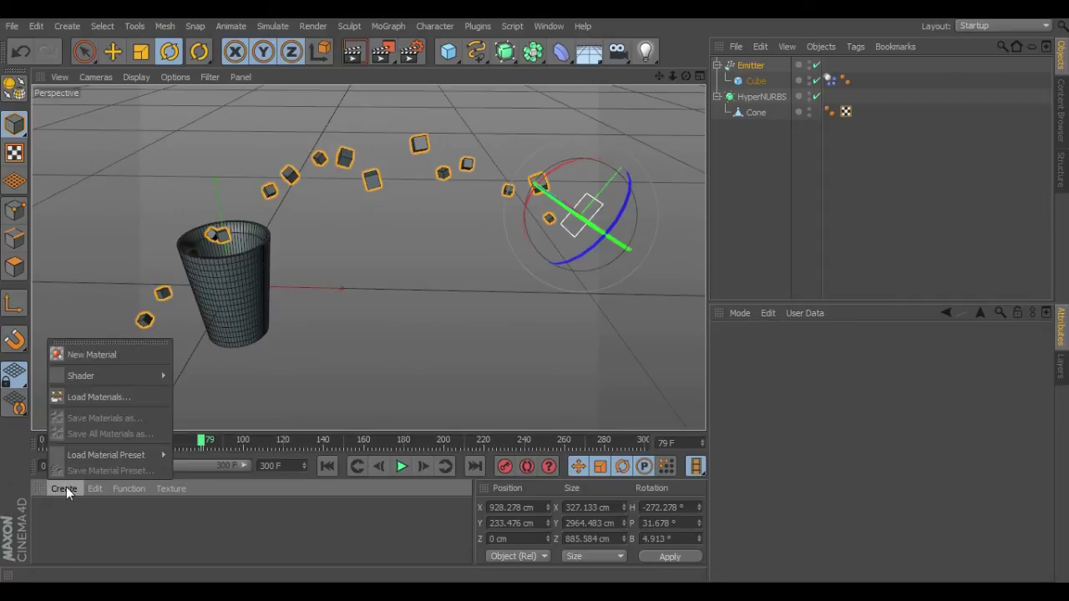
left_click(91, 355)
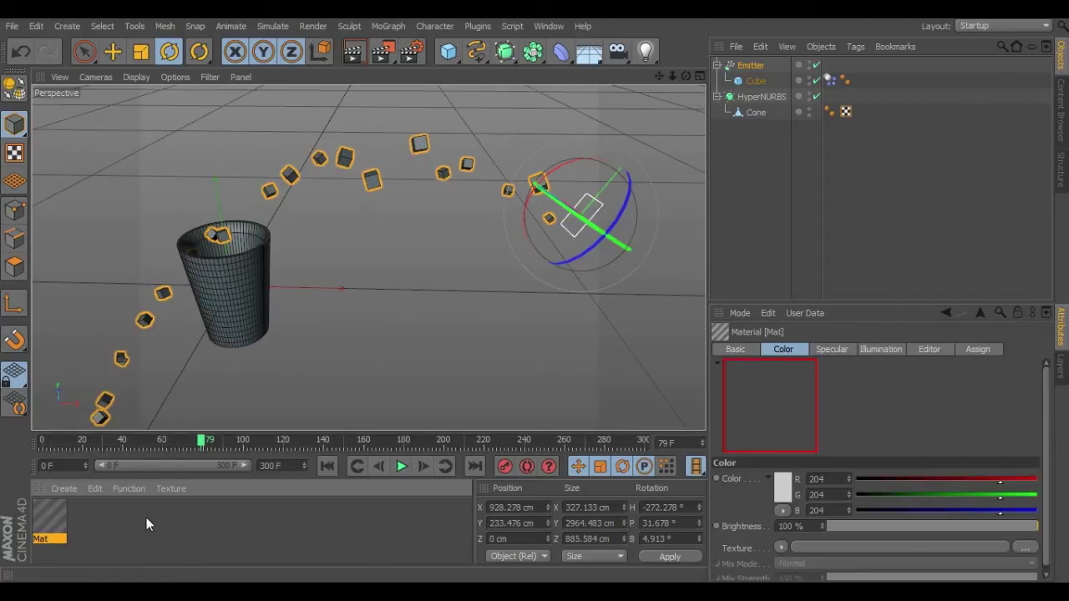
double_click(54, 521)
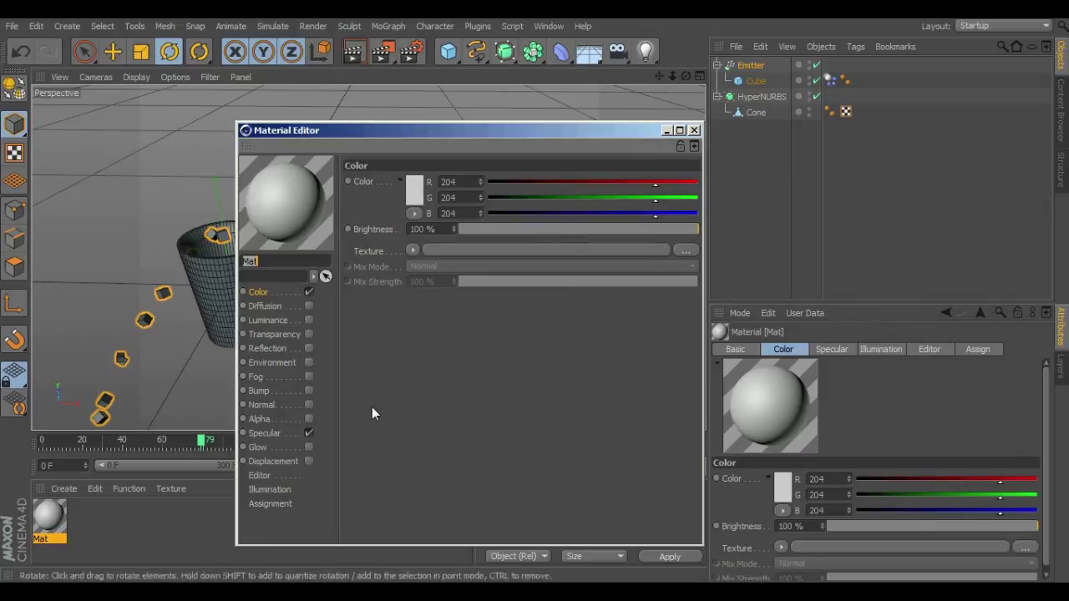
left_click(308, 433)
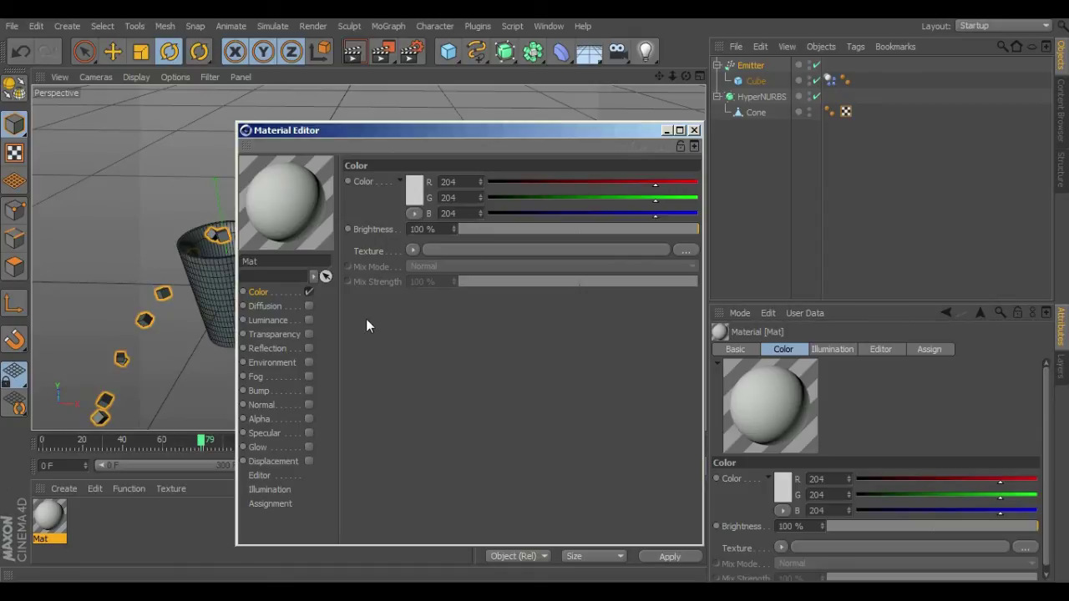
- Set the material's colour to a vivid blue
left_click(415, 197)
left_click_drag(330, 159, 323, 150)
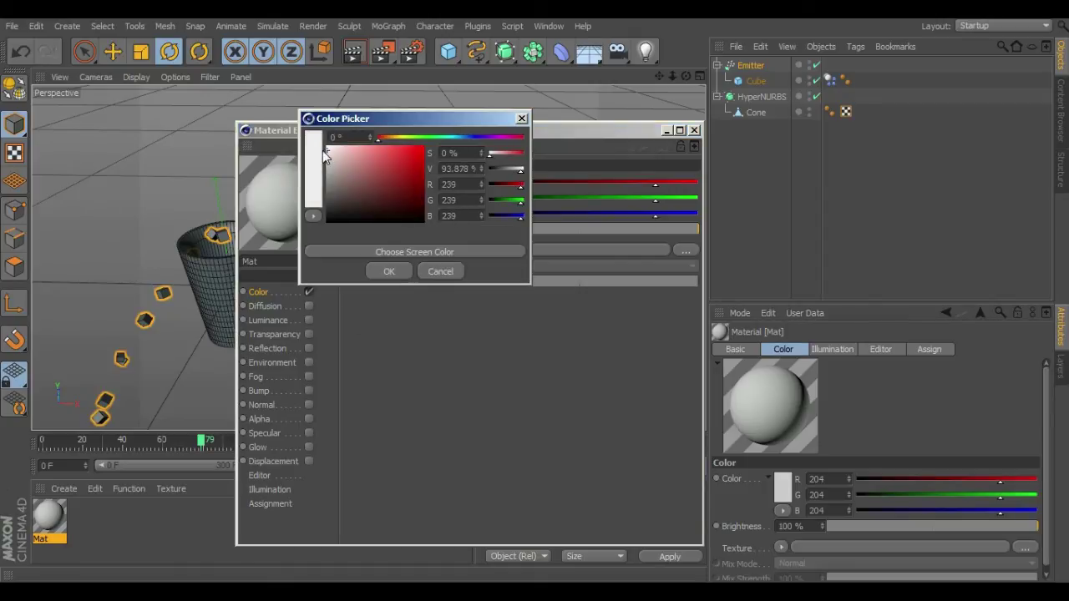
left_click(465, 139)
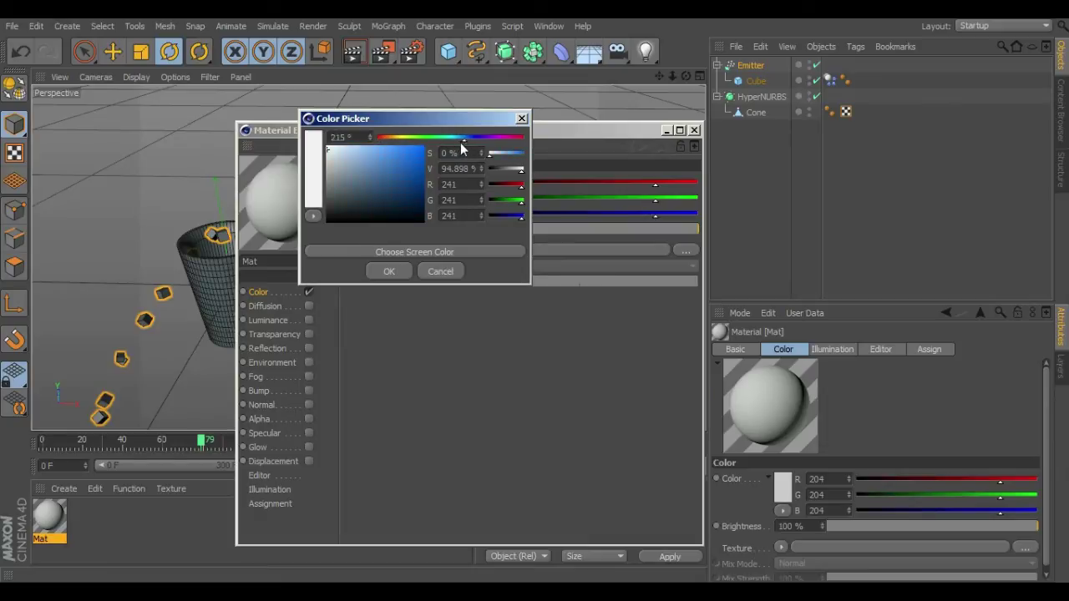
left_click(415, 158)
left_click_drag(415, 158, 420, 152)
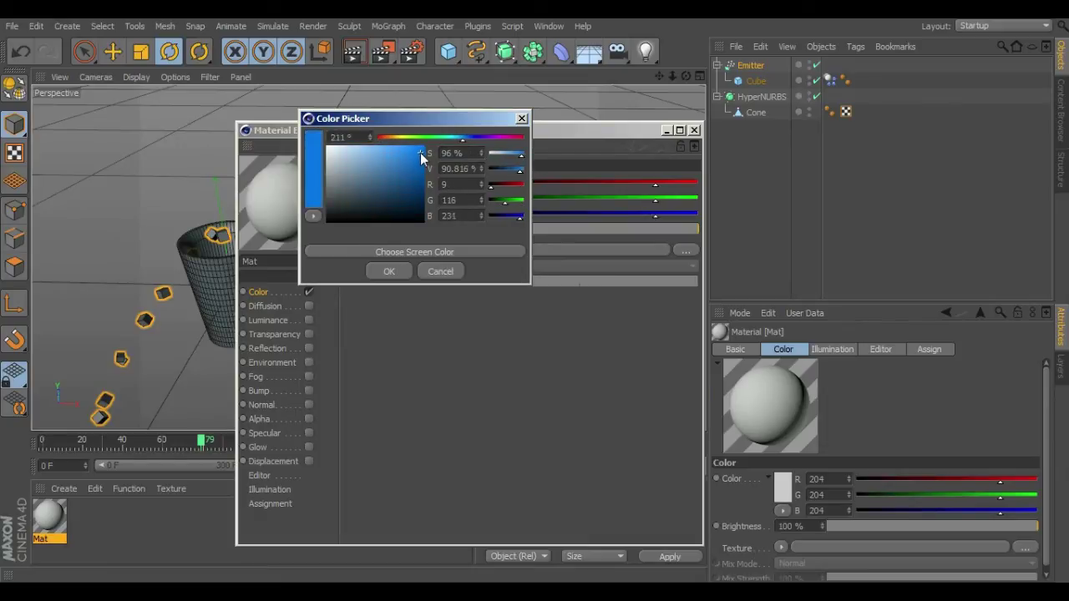
left_click(389, 272)
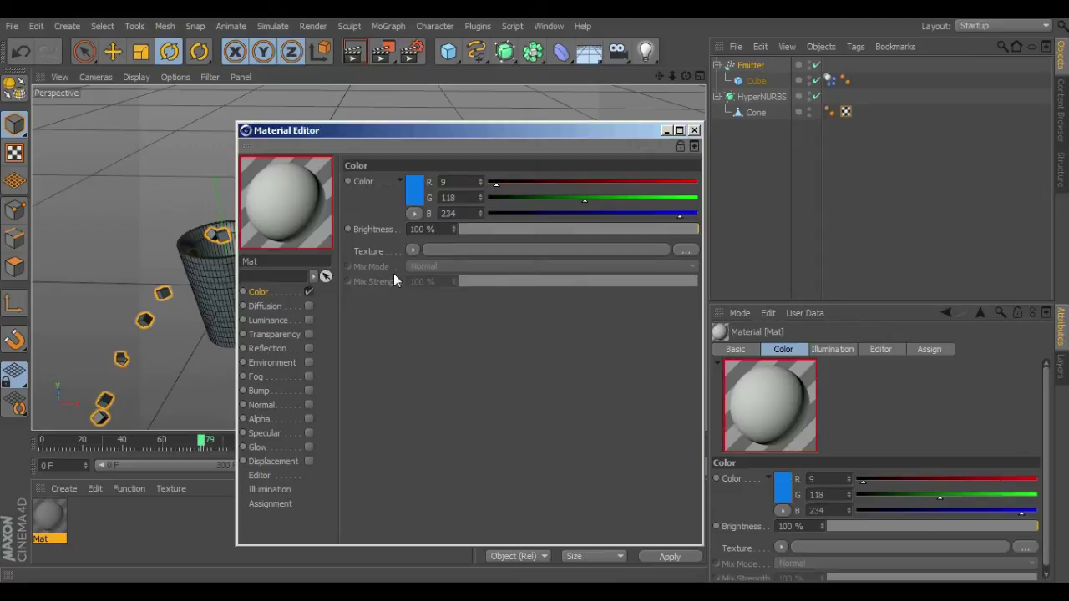
- Add a Fresnel reflection with brightness and mix strength around 18%
left_click(309, 348)
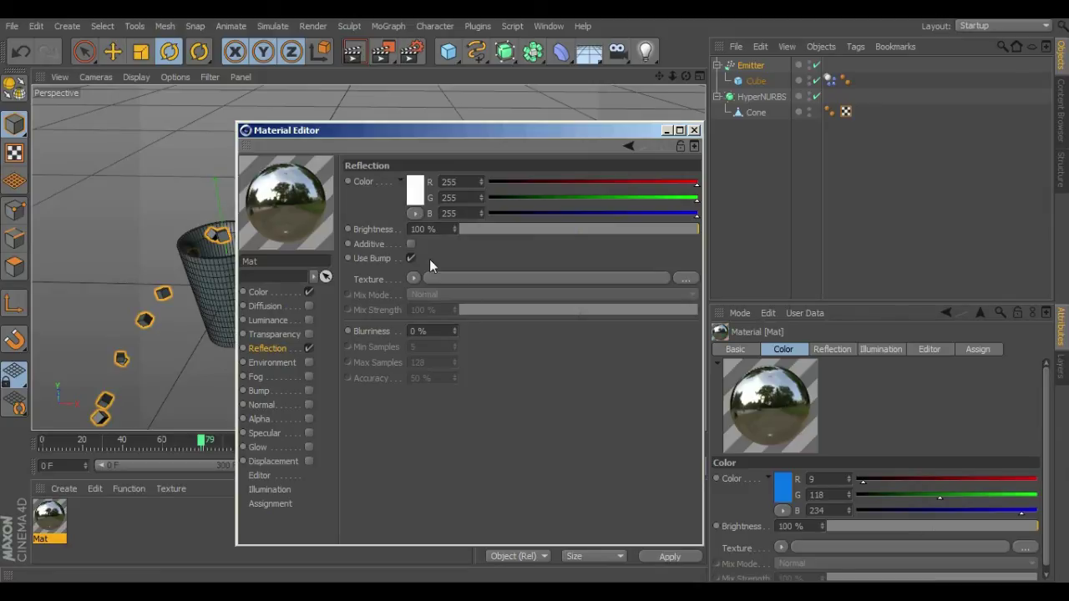
left_click(413, 278)
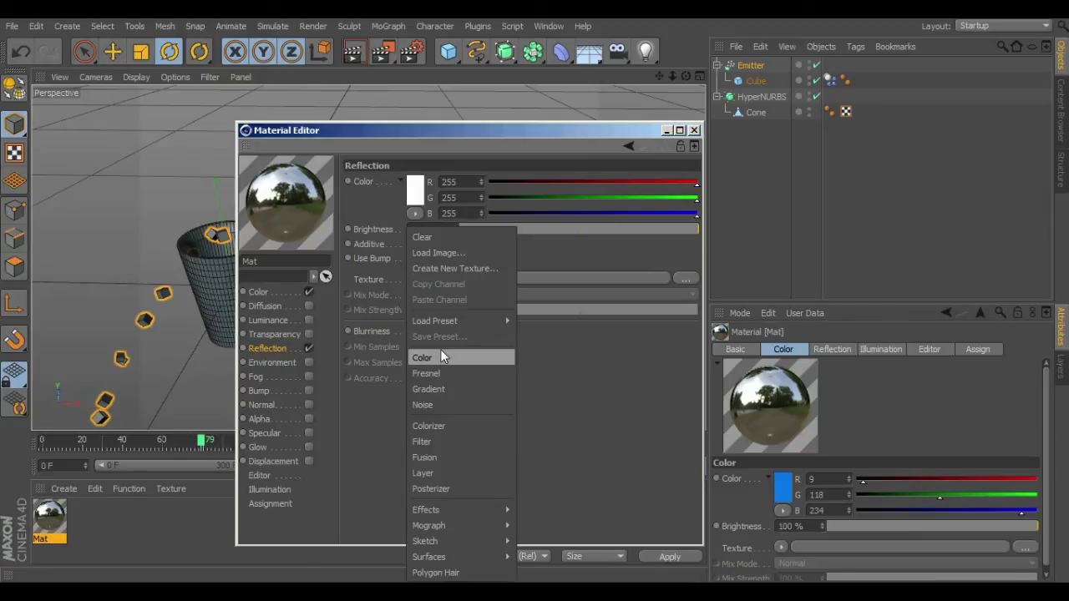
left_click(426, 373)
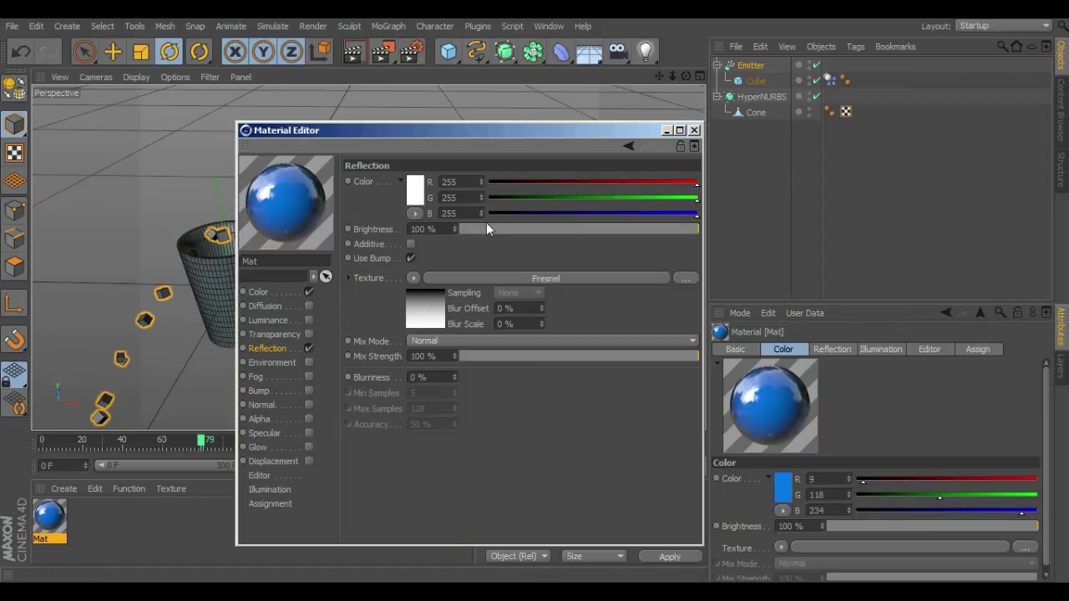
left_click(511, 228)
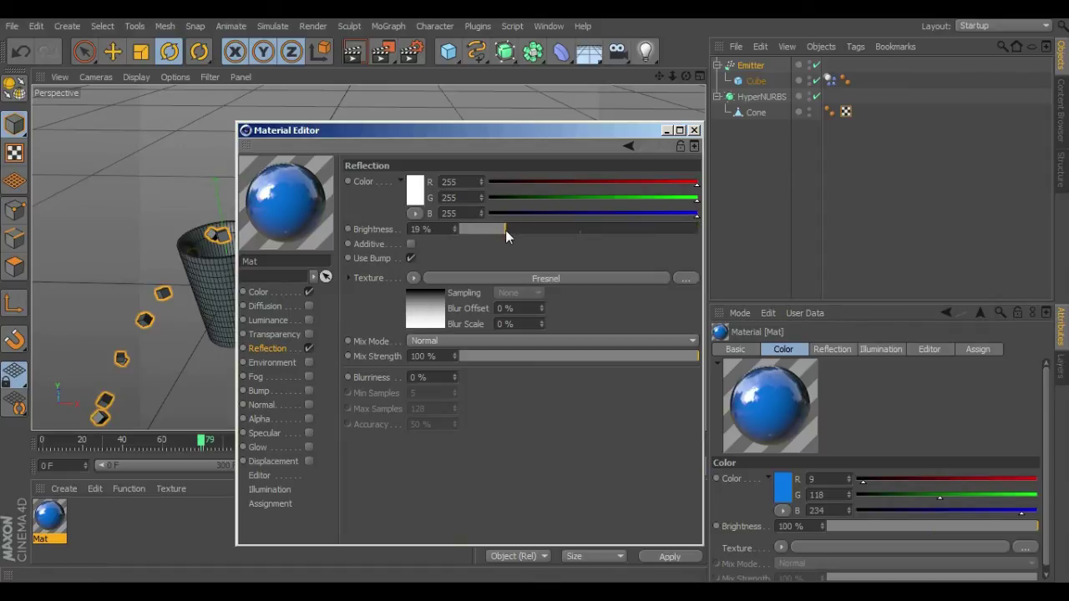
left_click(503, 357)
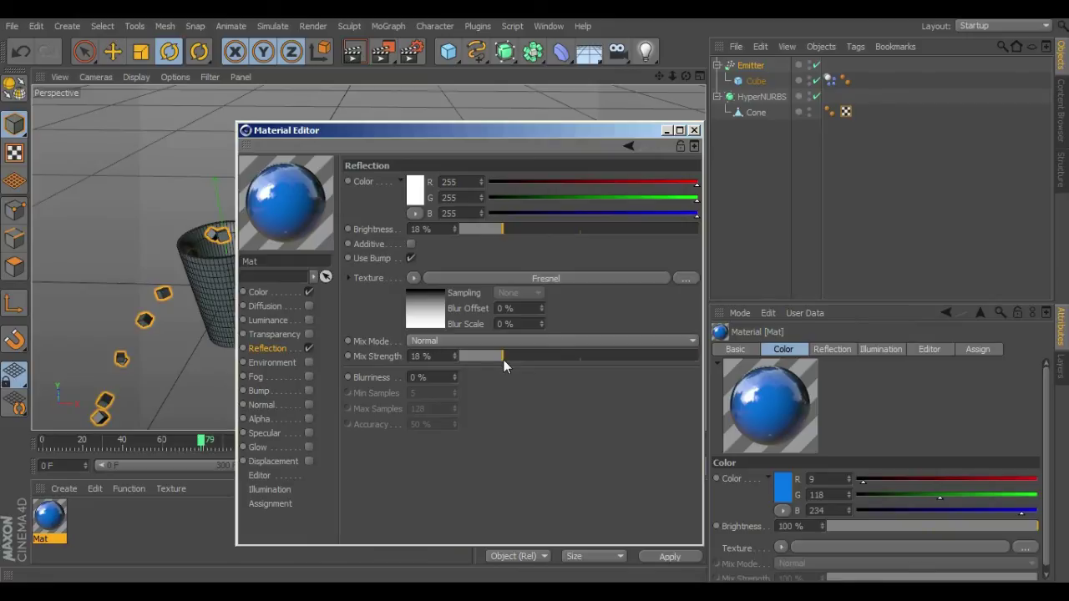
- Apply the blue Mat material to the Cube
left_click(694, 130)
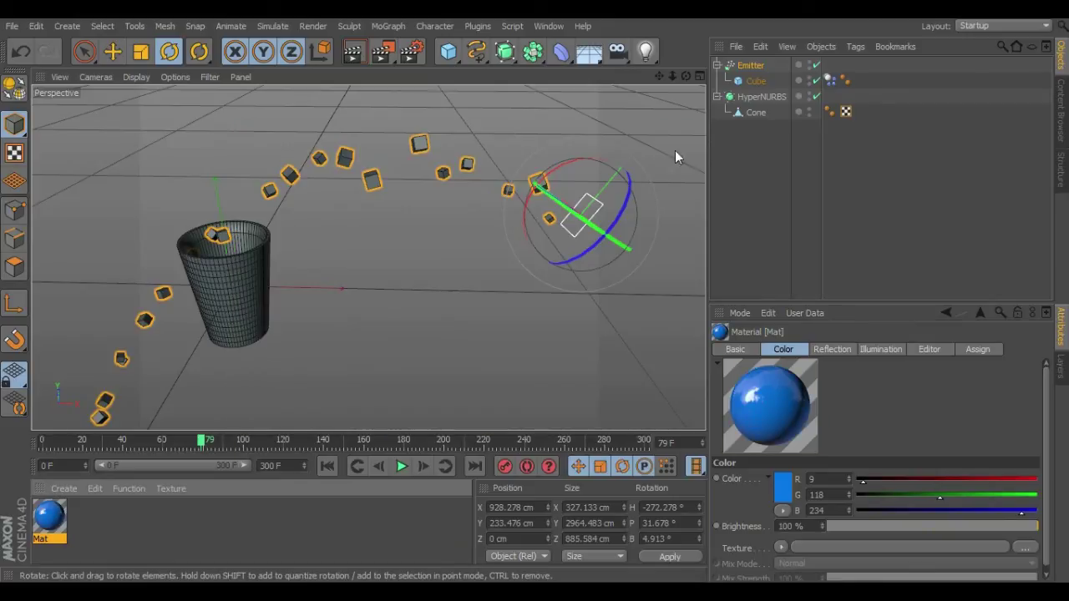
left_click_drag(711, 148, 762, 81)
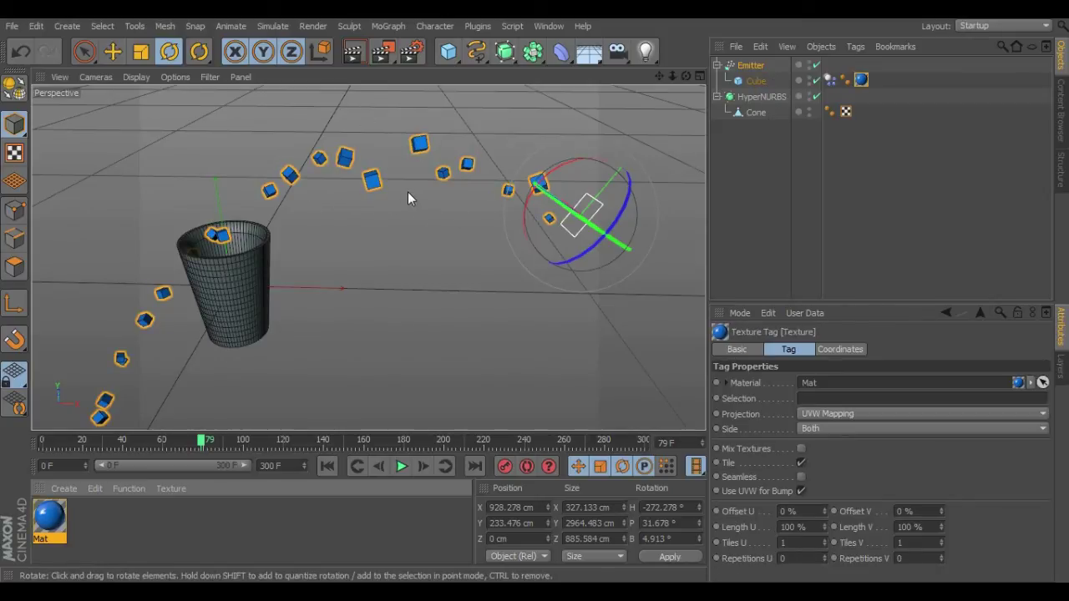
left_click(64, 488)
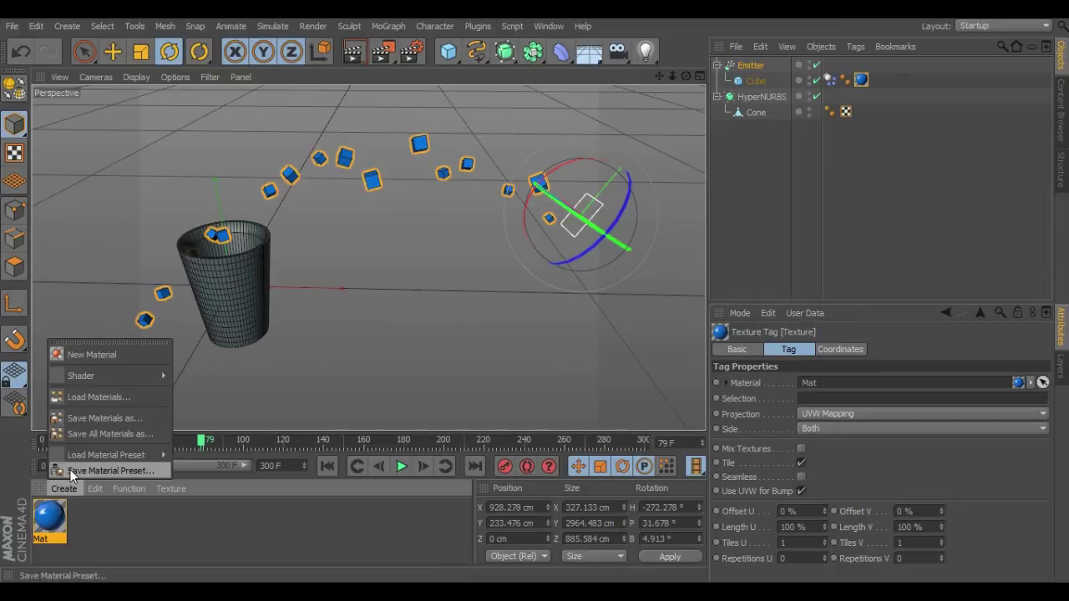
- Create Mat.1 without specular, with transparency at refraction 1.4
left_click(92, 359)
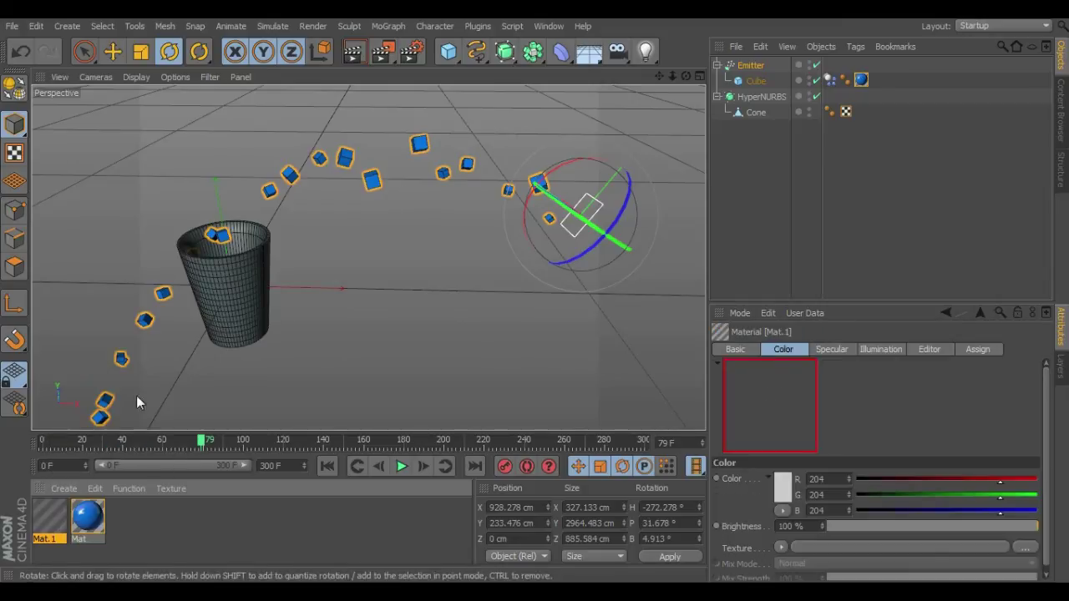
double_click(50, 518)
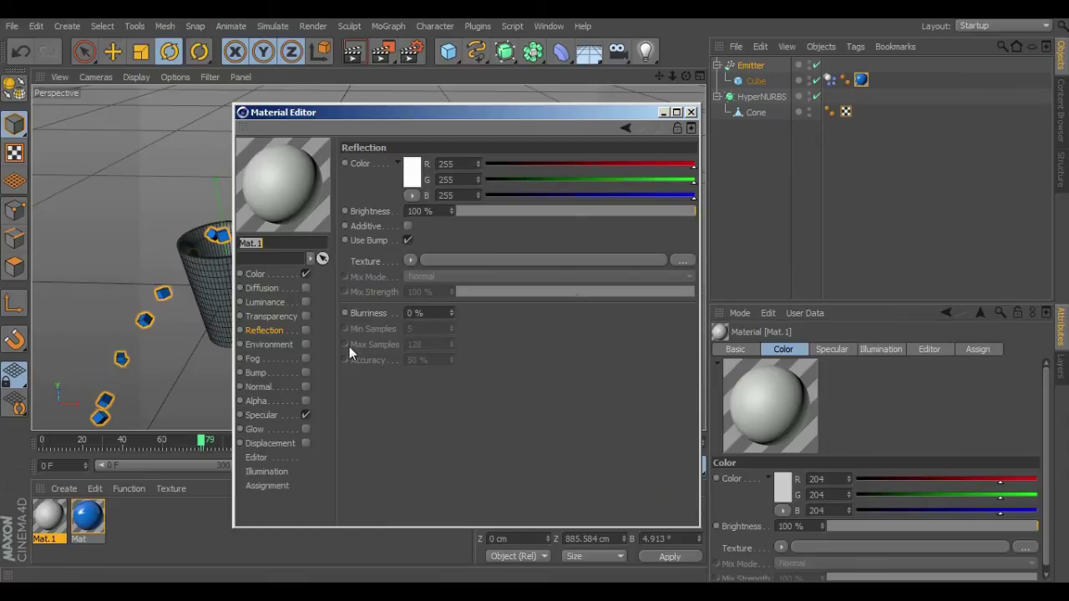
left_click(306, 415)
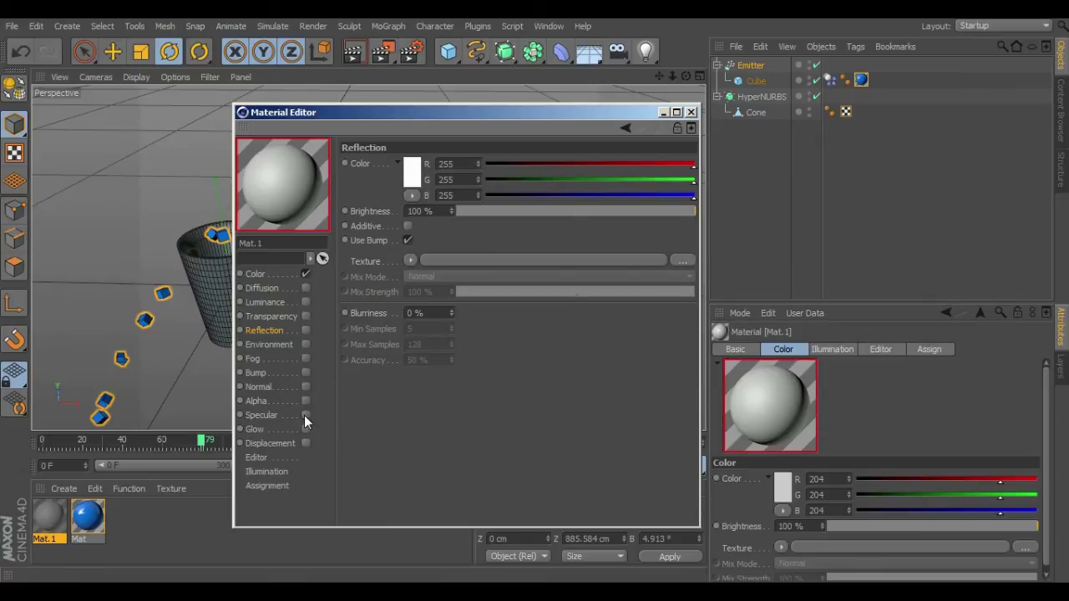
left_click(306, 316)
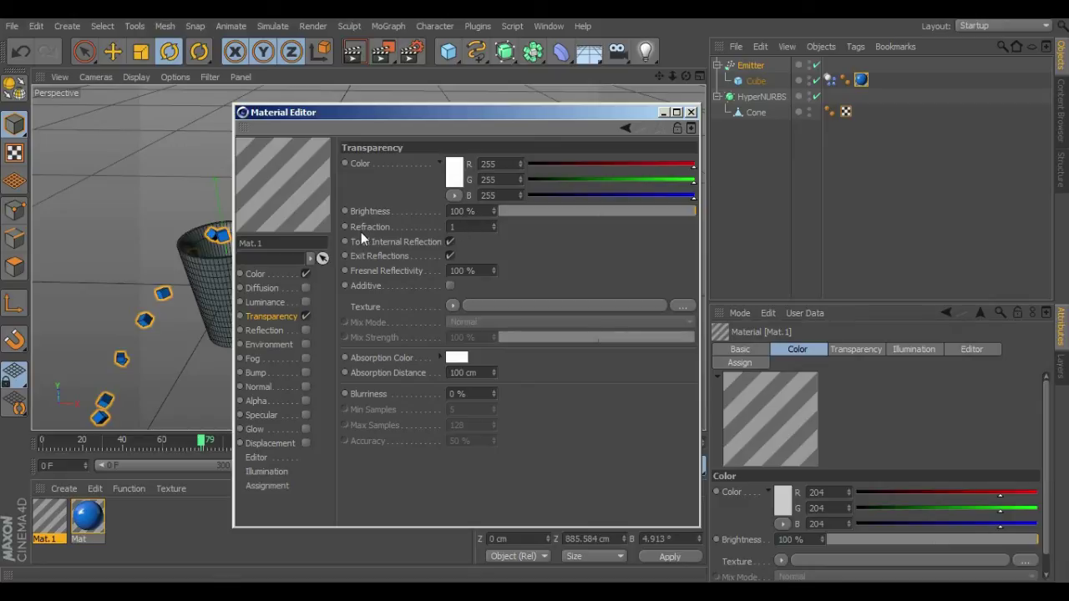
left_click(461, 227)
type("1.4")
key("Return")
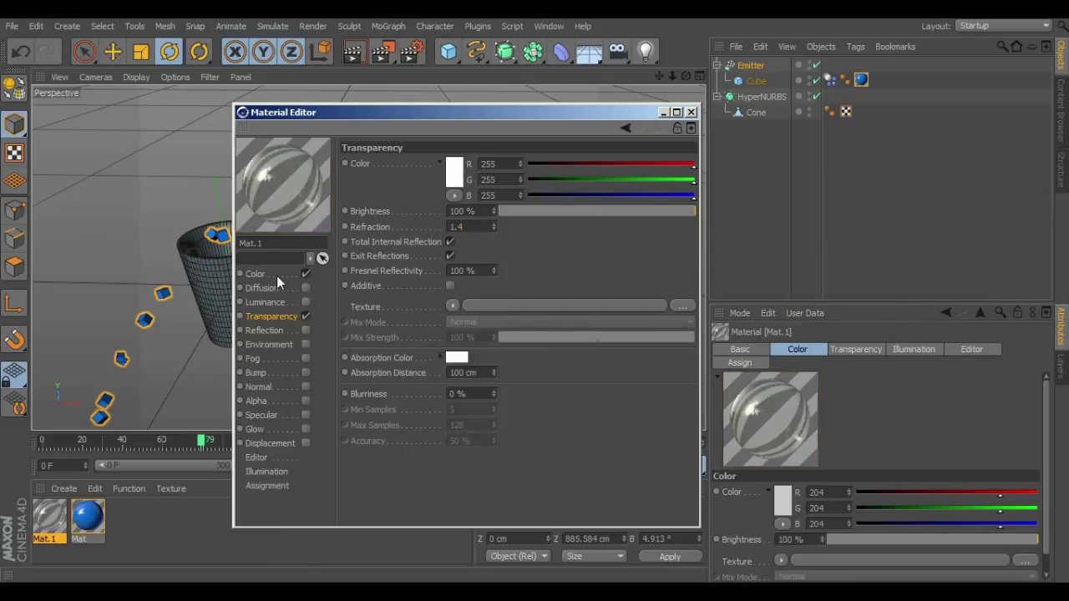
- Set Mat.1's colour to a very pale cyan (232/241/244)
left_click(277, 275)
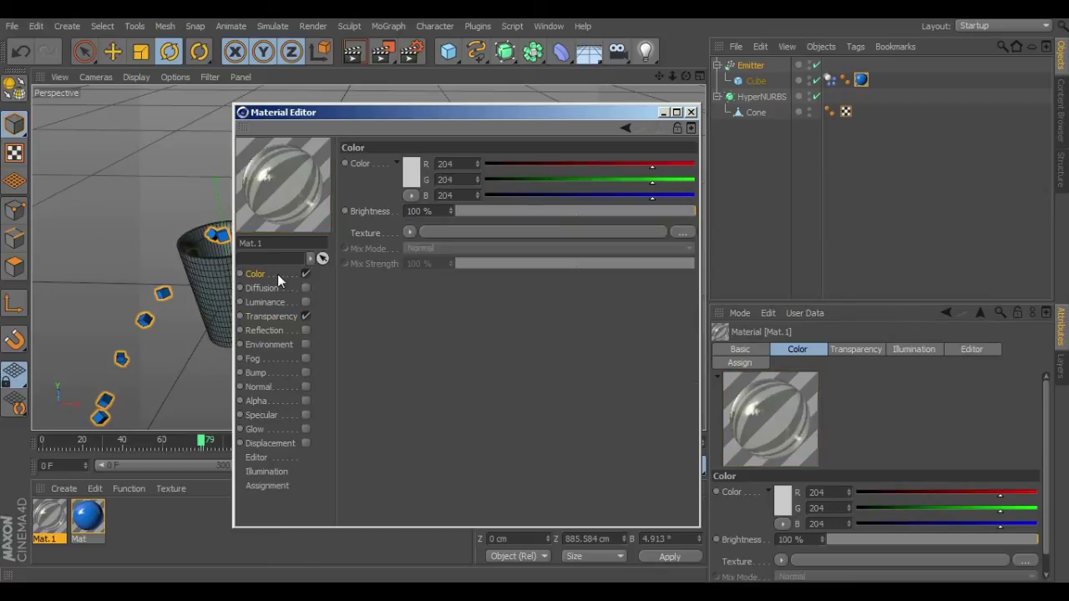
left_click(410, 177)
left_click(456, 118)
left_click(457, 119)
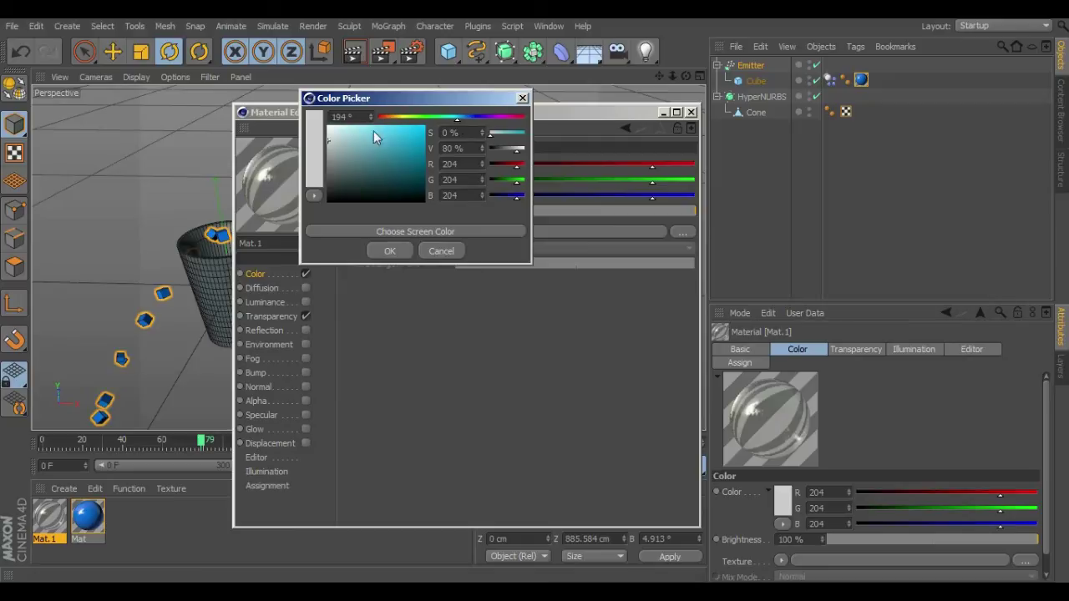
left_click_drag(329, 133, 331, 128)
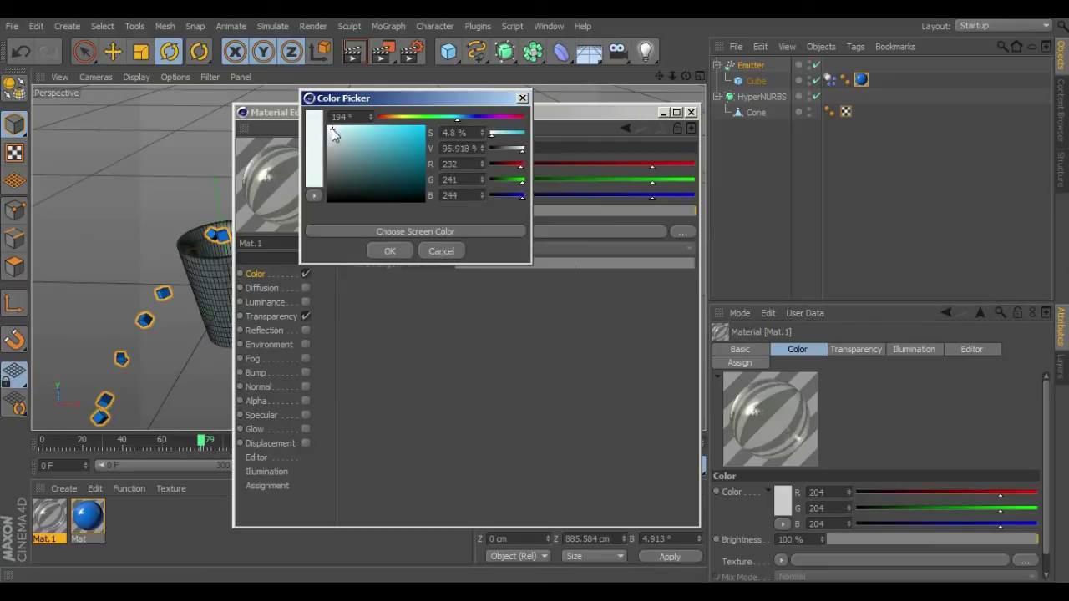
left_click(389, 251)
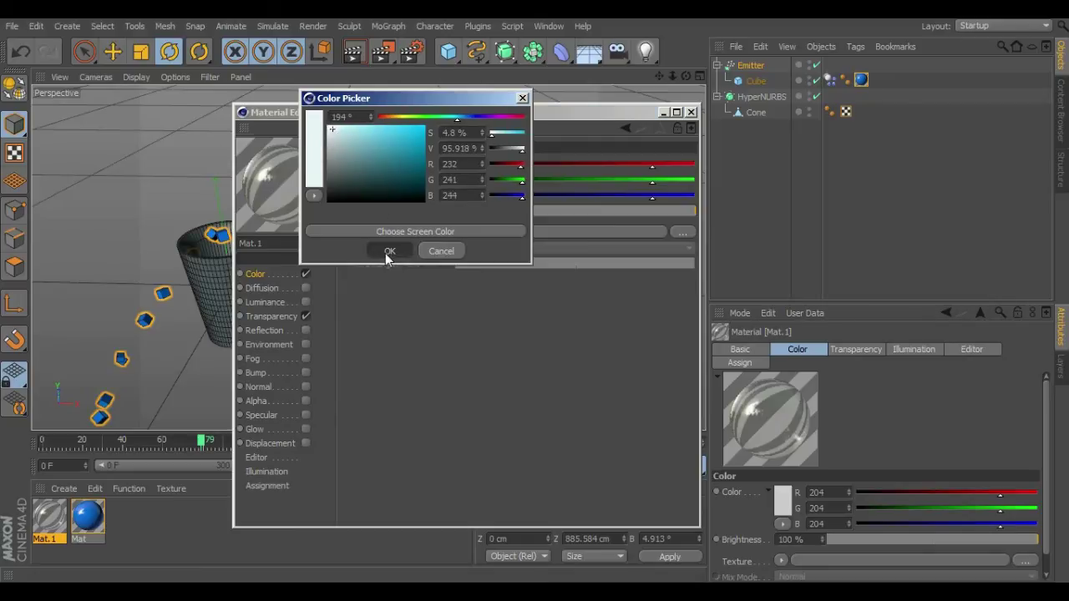
- Set Mat.1's transparency Brightness to 99%
left_click(278, 319)
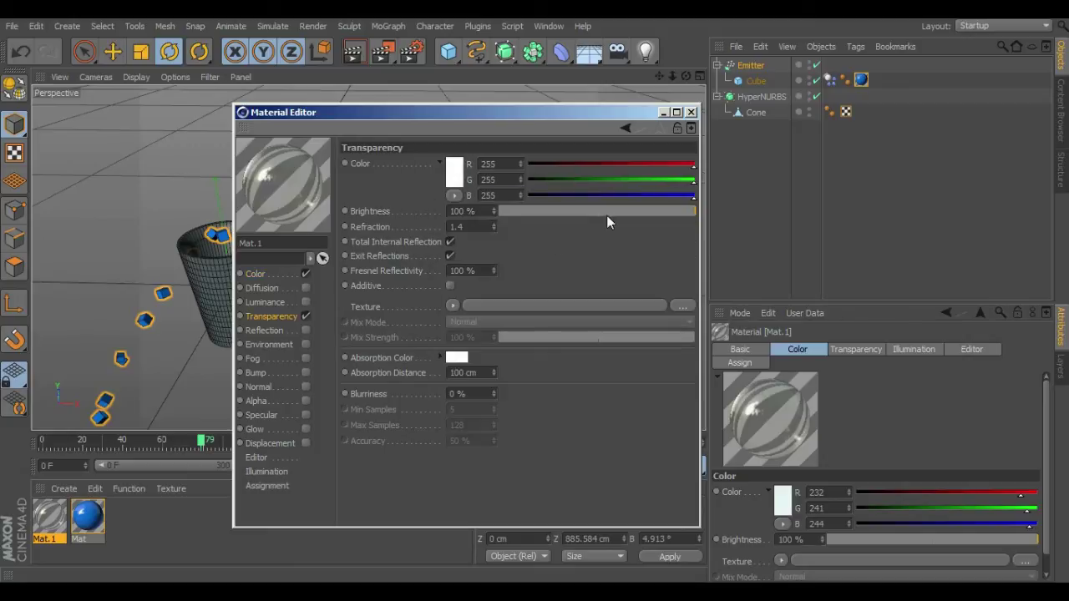
left_click_drag(468, 211, 443, 213)
type("99")
key("Return")
- Add a Fresnel reflection at 25% brightness and about 26% mix strength
left_click(304, 330)
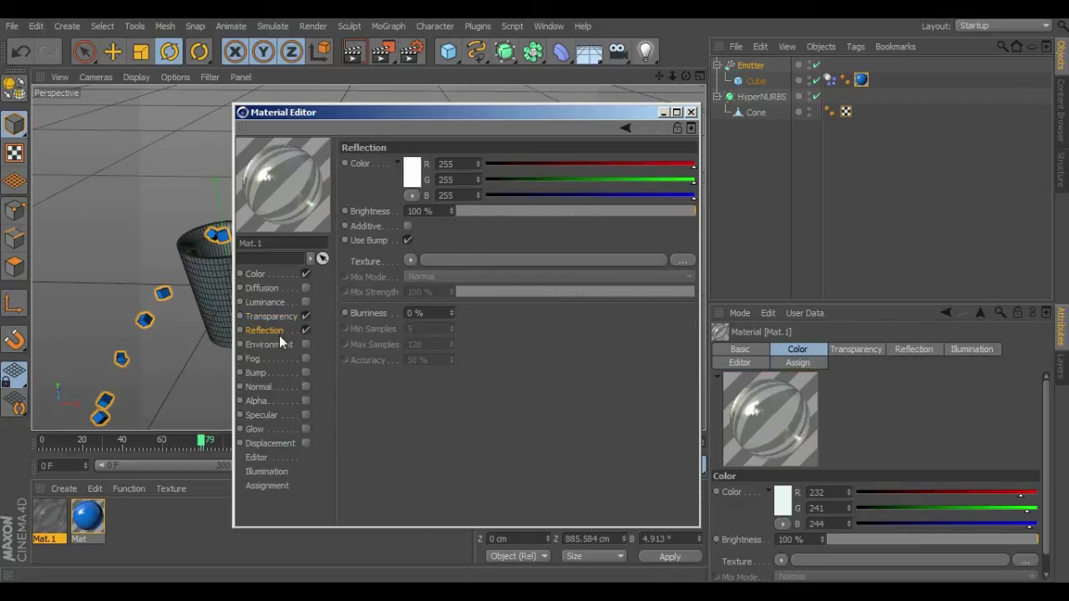
left_click(409, 261)
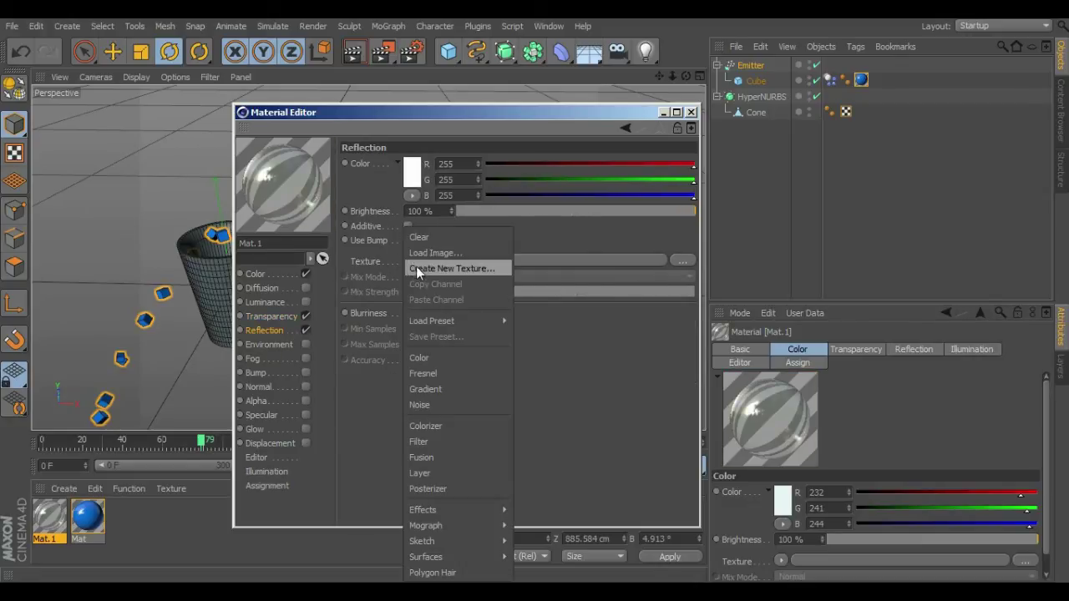
left_click(427, 375)
left_click_drag(490, 213, 516, 213)
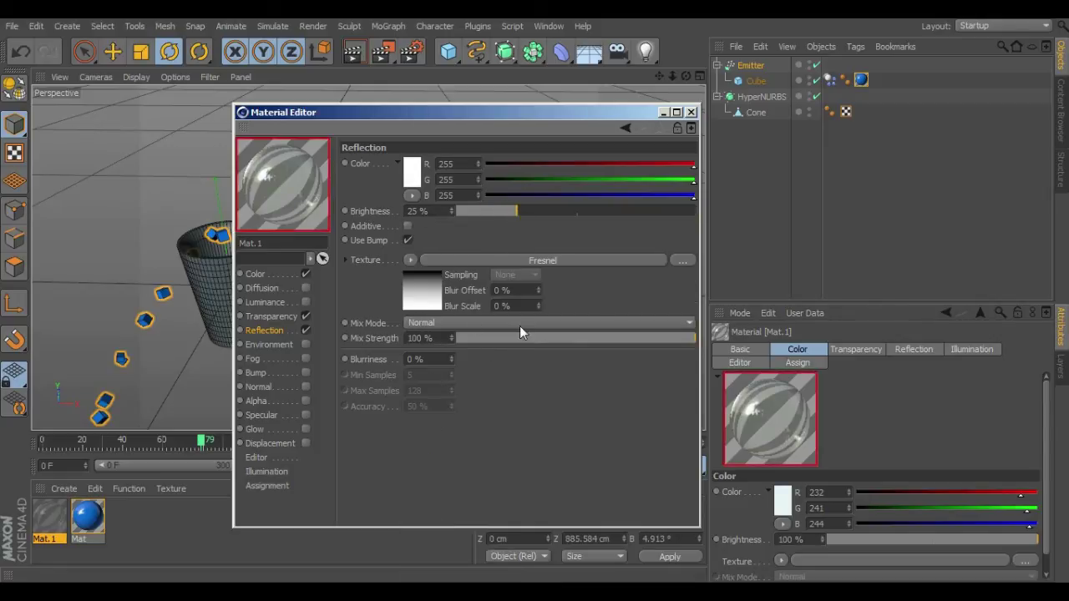
left_click_drag(516, 339, 519, 341)
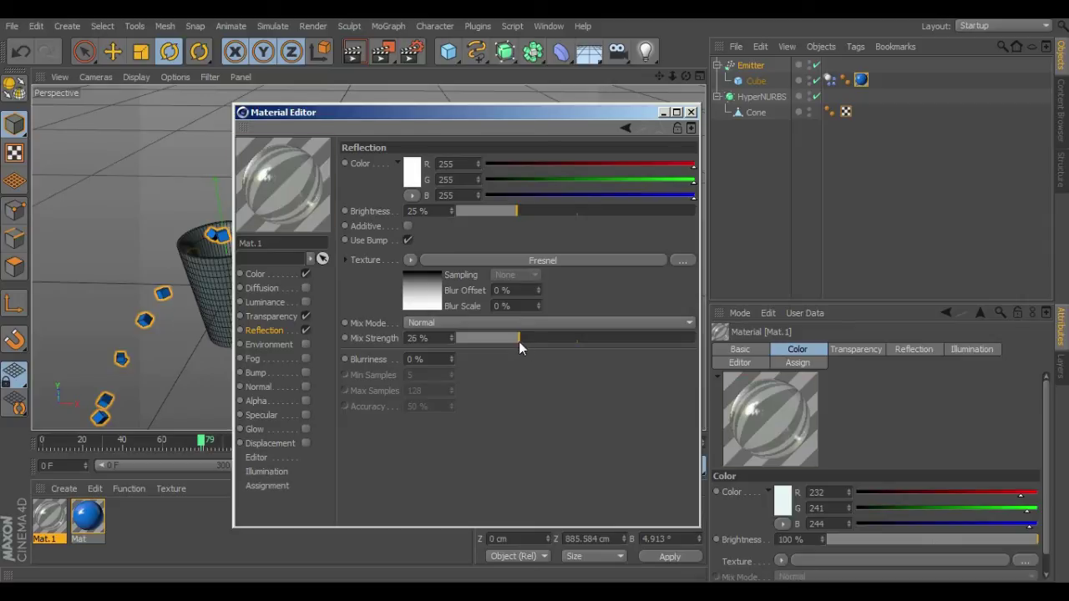
- Apply Mat.1 to the HyperNURBS cup
left_click(692, 112)
left_click_drag(55, 531, 250, 294)
mouse_move(374, 323)
left_mouse_down("alt")
mouse_move(386, 244)
mouse_move(330, 324)
mouse_move(429, 308)
mouse_move(370, 311)
left_mouse_up("alt")
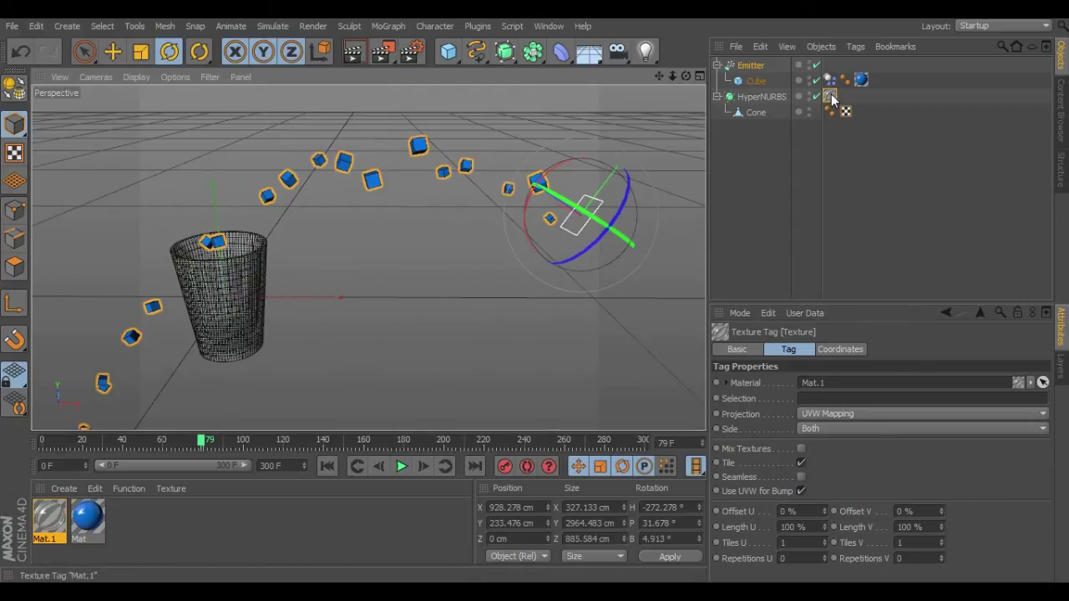
left_click(770, 98)
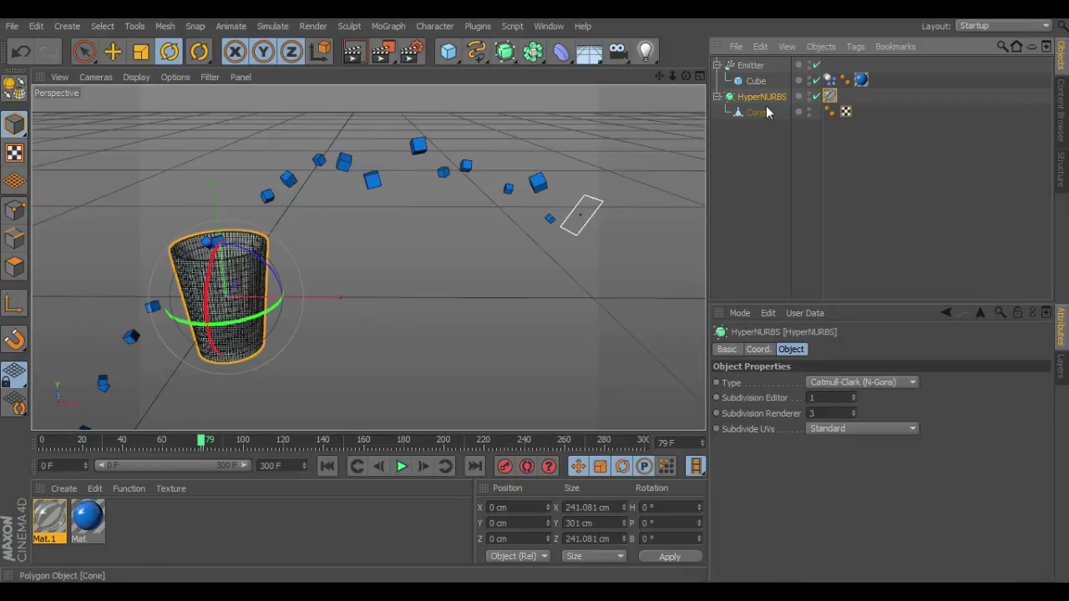
- Add a Collider Body tag to HyperNURBS, placed after its texture tag, then rewind
right_click(760, 97)
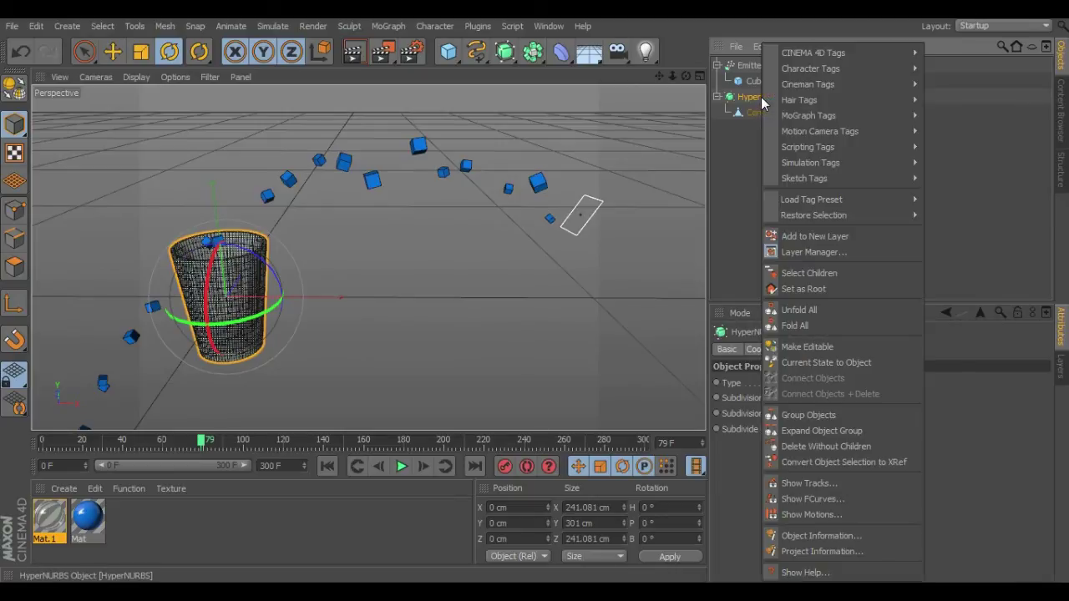
mouse_move(821, 166)
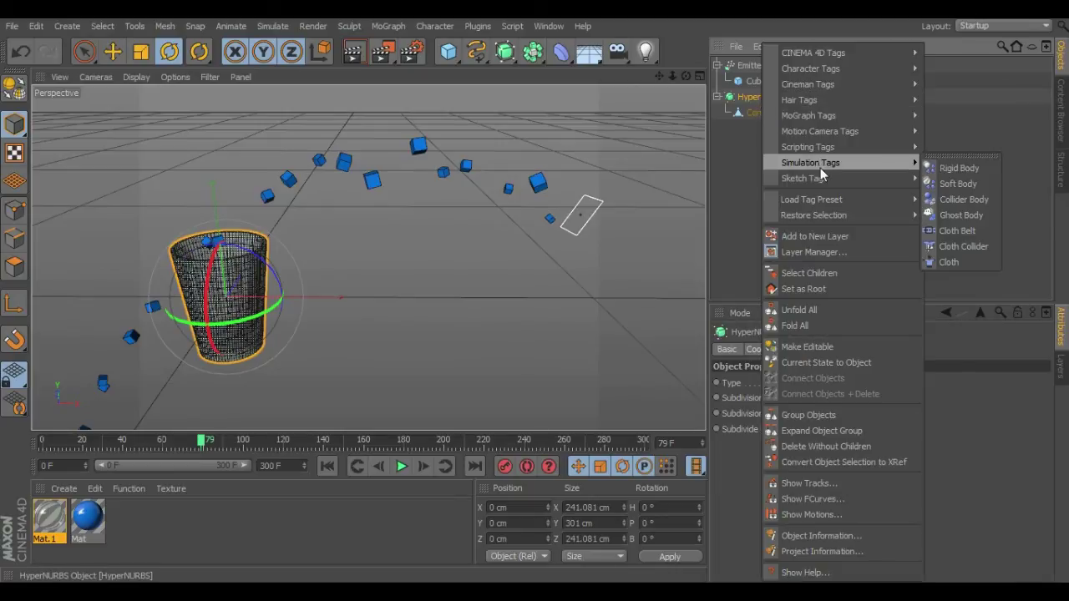
left_click(961, 199)
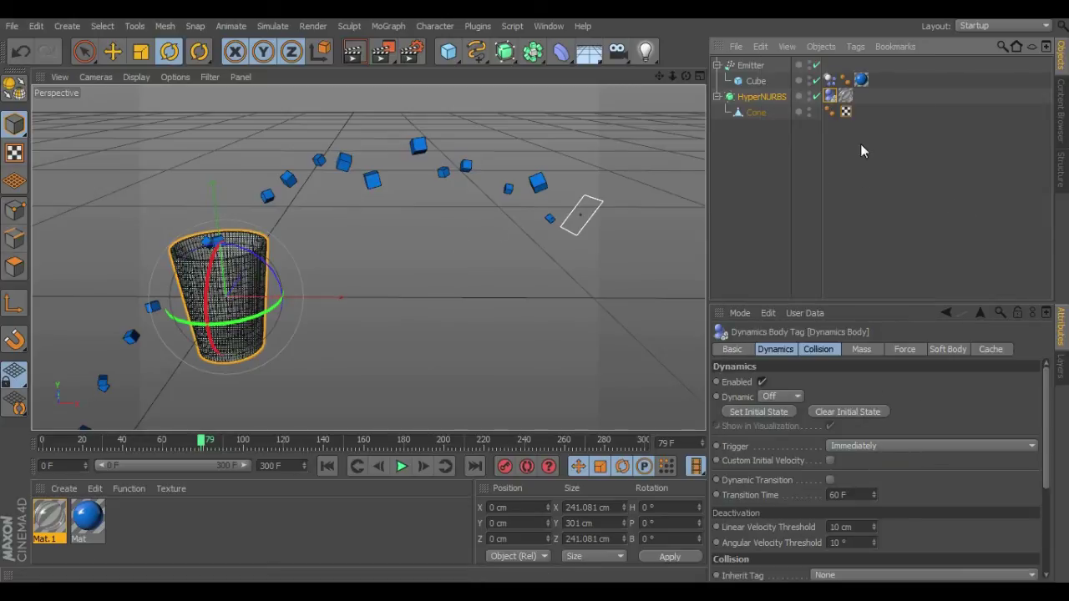
left_click_drag(861, 98, 860, 98)
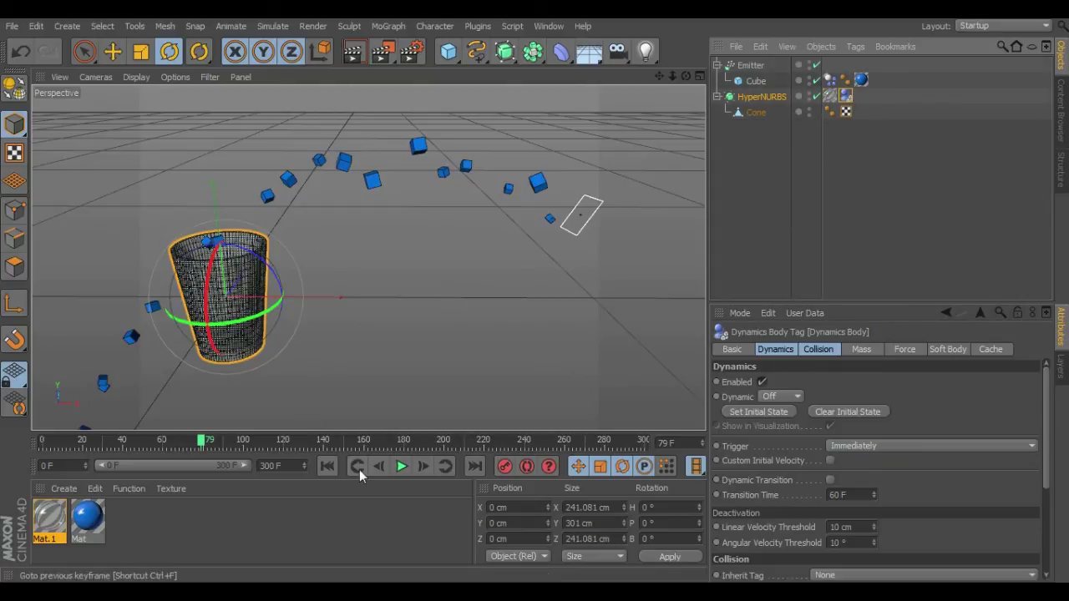
left_click(328, 467)
- Play the simulation briefly, pause it, and orbit around the cone, cubes and cup
left_click(402, 466)
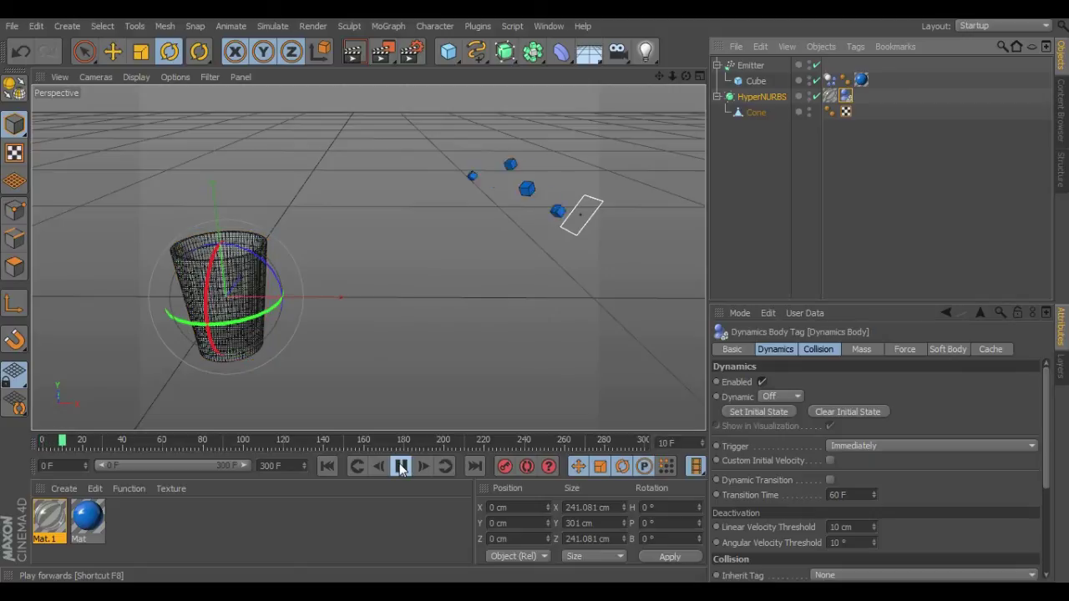
left_click(401, 467)
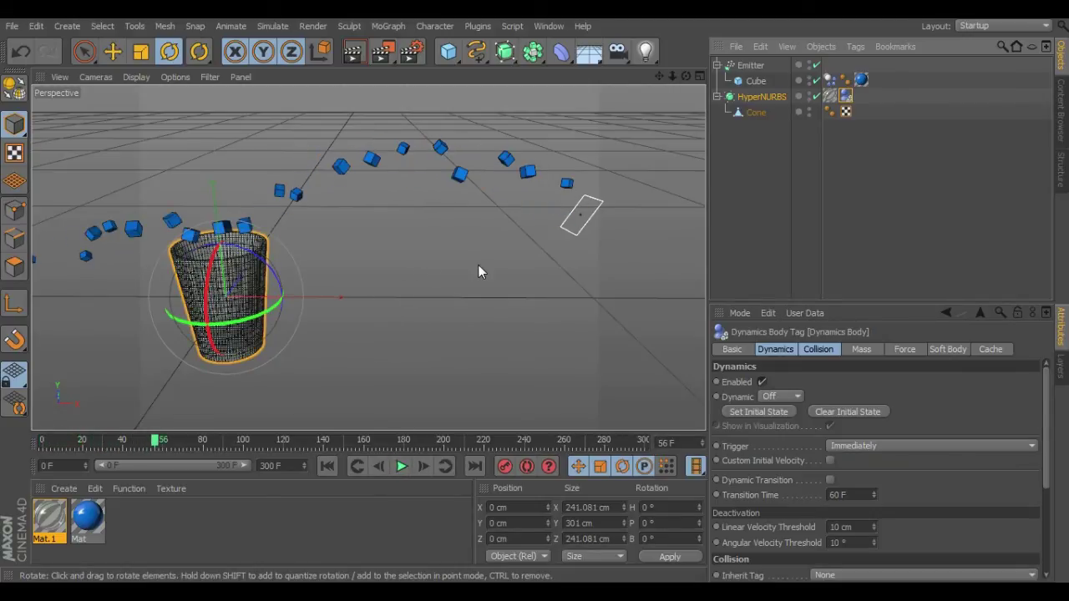
left_click_drag(495, 289, 416, 255, "alt")
mouse_move(471, 285)
left_mouse_down("alt")
mouse_move(470, 342)
mouse_move(539, 381)
mouse_move(462, 247)
mouse_move(434, 286)
mouse_move(474, 298)
left_mouse_up("alt")
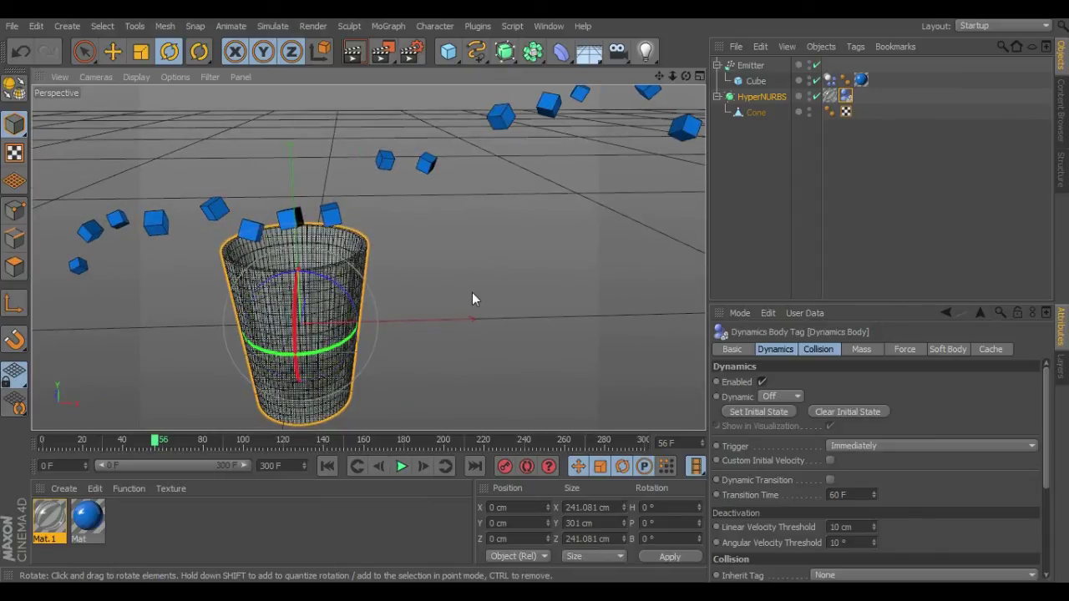
left_click_drag(462, 283, 585, 261, "alt")
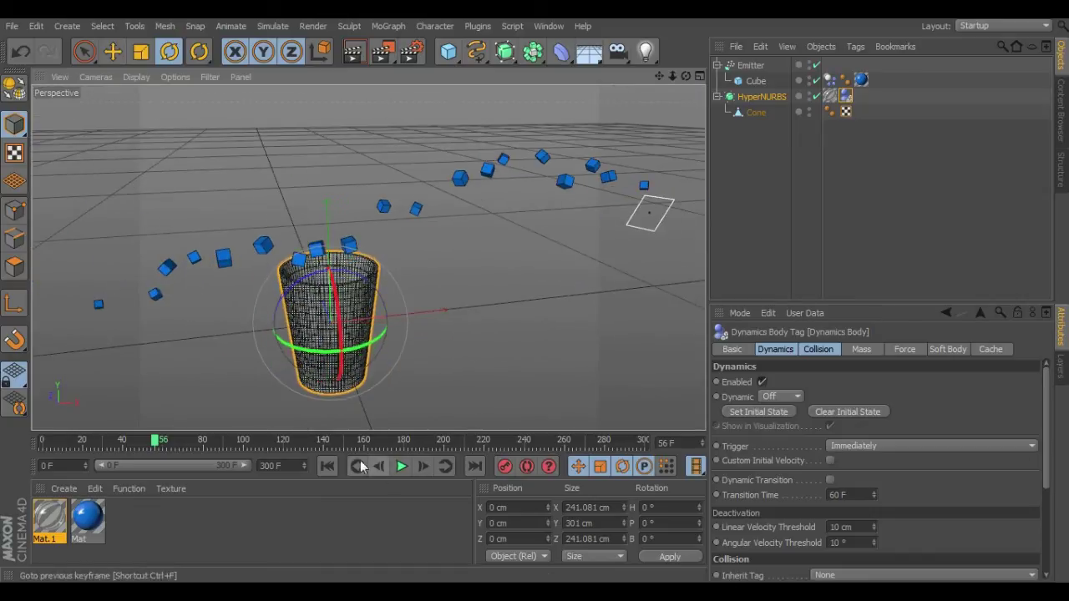
- Replay the simulation from frame 0 to frame 78 to check the cubes landing on the cup's rim
left_click(331, 466)
left_click(401, 466)
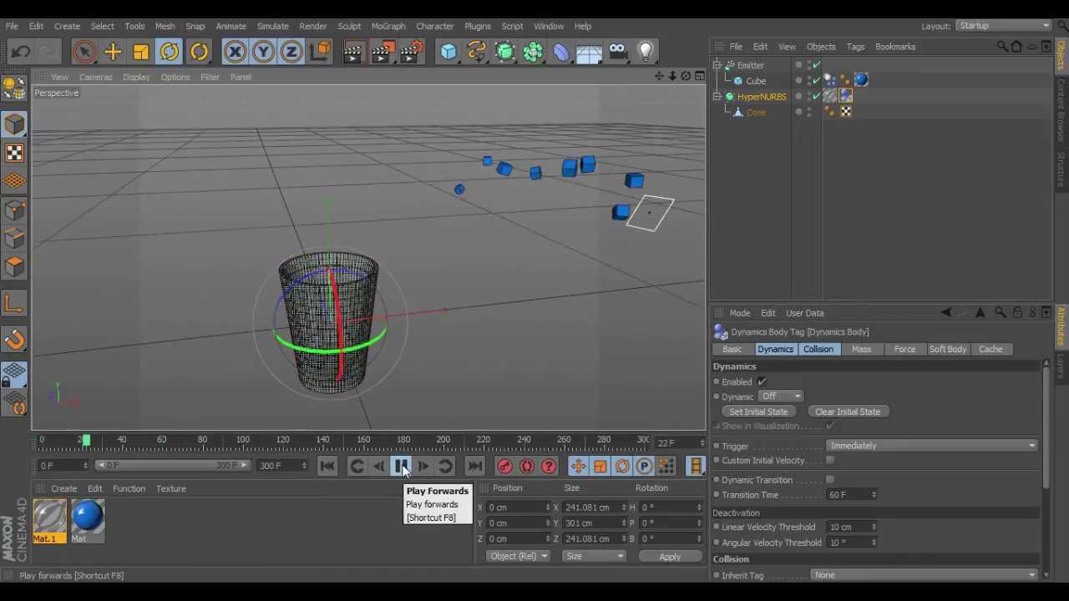
left_click(401, 466)
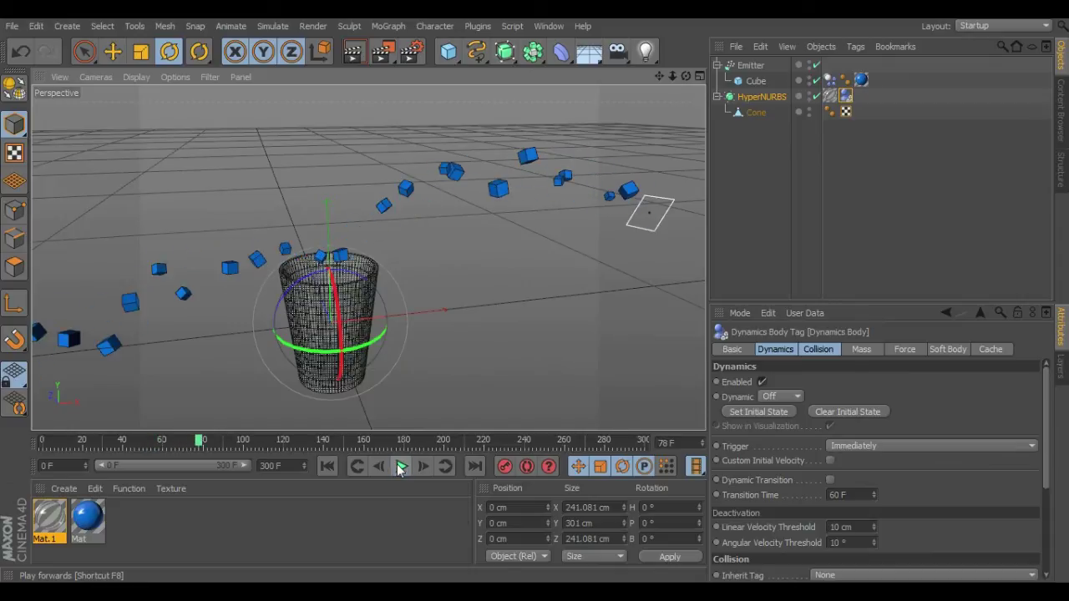
left_click_drag(450, 330, 411, 307, "alt")
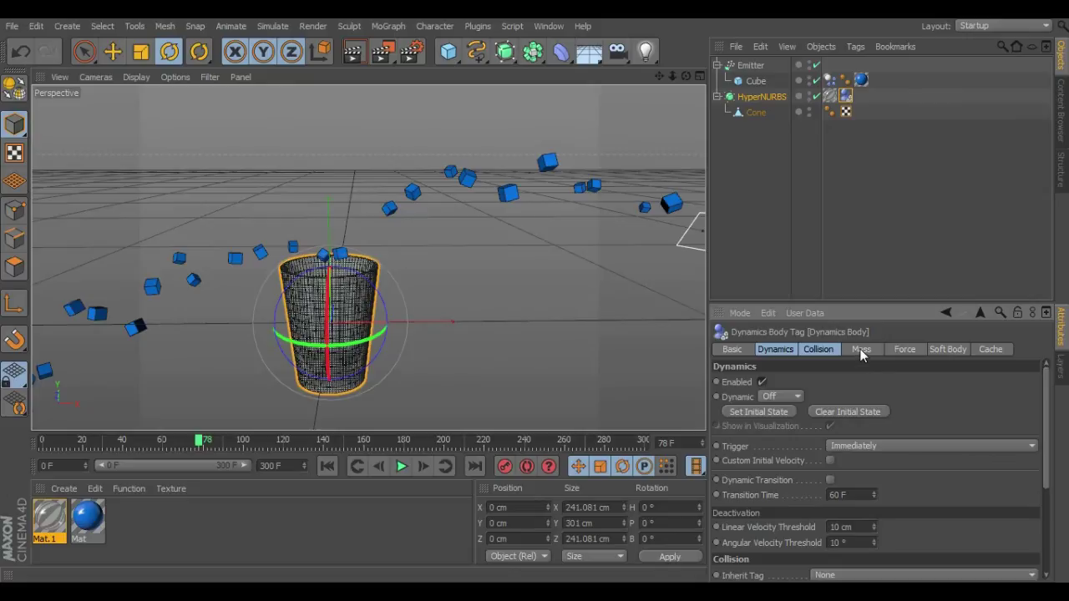
left_click(951, 350)
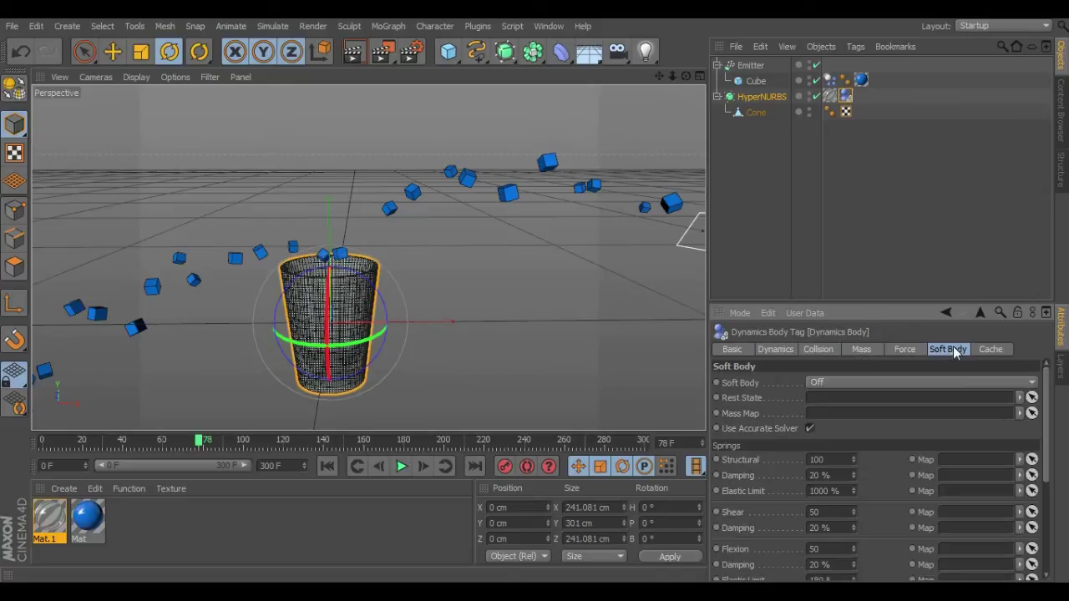
- Set the cup's Dynamics Body collision Shape to Automatic (MoDynamics)
left_click(831, 350)
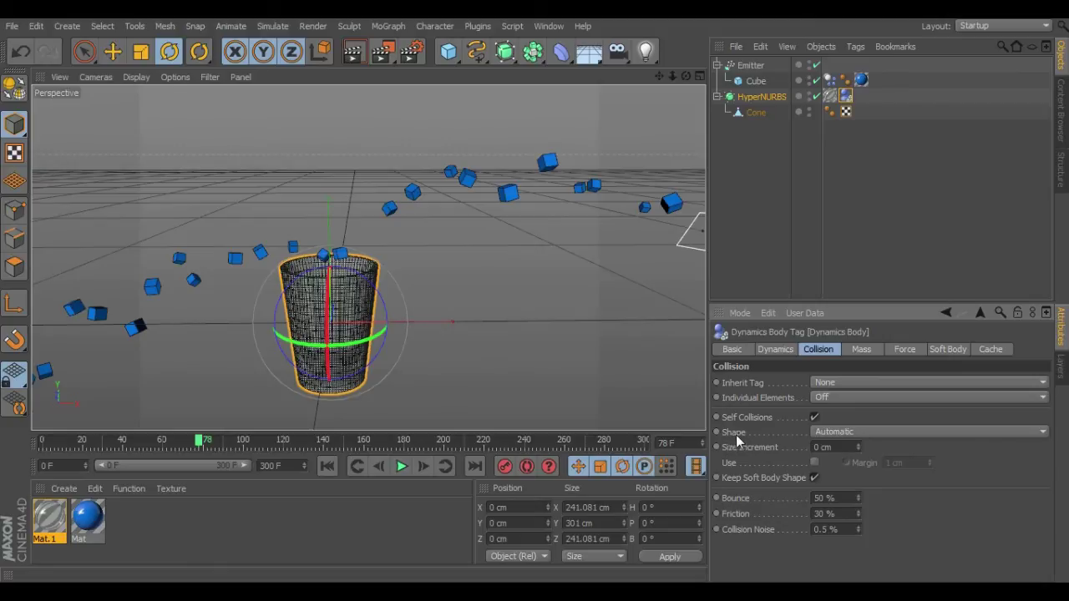
left_click(885, 431)
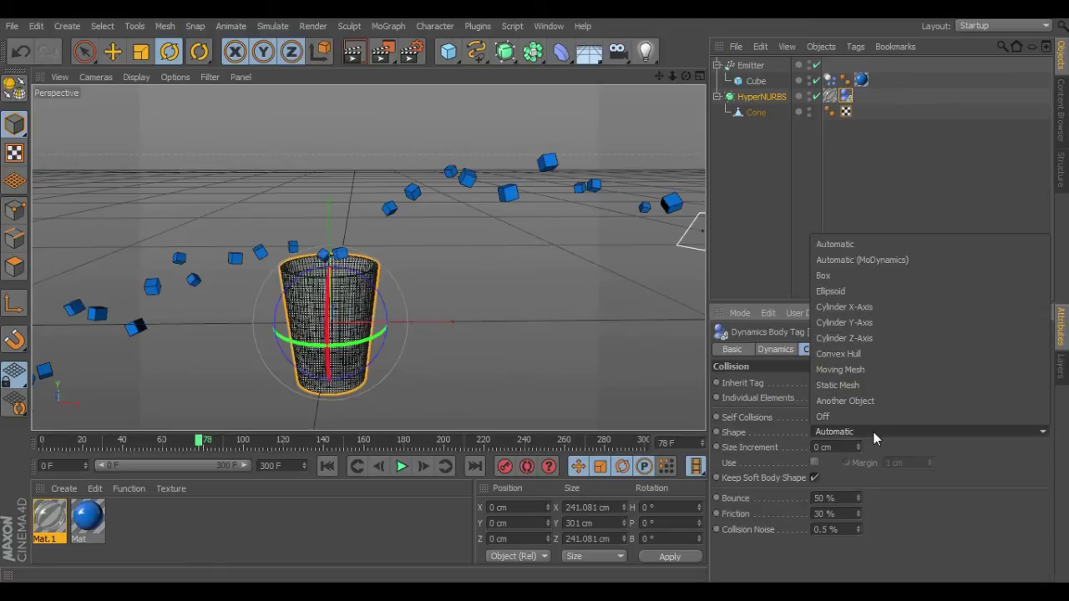
left_click(888, 260)
- Replay the simulation from frame 0 to watch the cubes drop inside the cup, then stop it
left_click(333, 467)
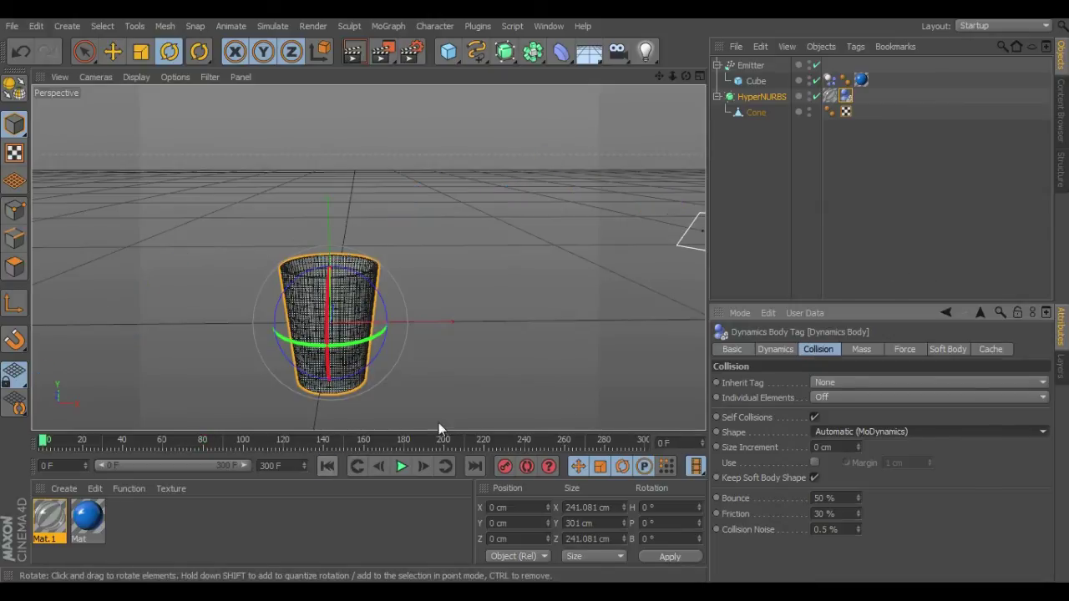
left_click(402, 468)
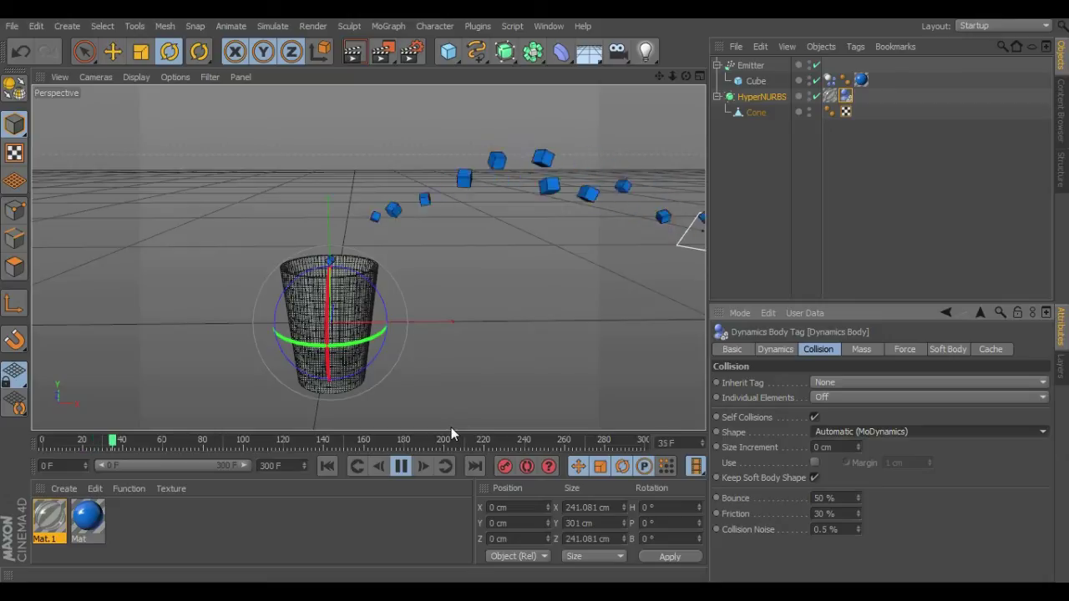
mouse_move(432, 297)
left_mouse_down("alt")
mouse_move(564, 369)
mouse_move(409, 274)
mouse_move(236, 307)
mouse_move(444, 292)
mouse_move(435, 300)
left_mouse_up("alt")
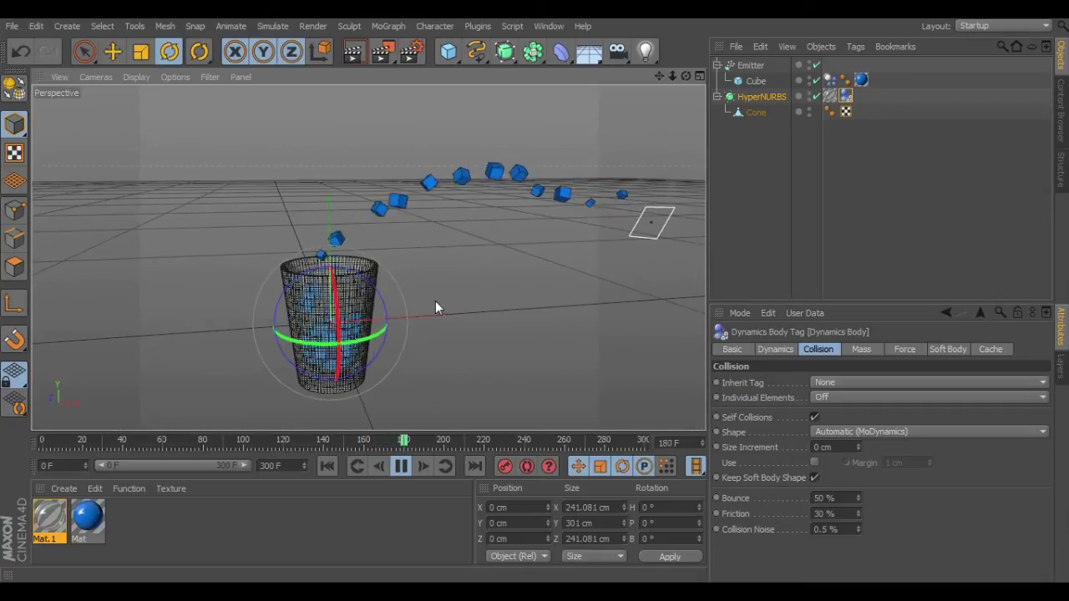
scroll(414, 327, "up", 5)
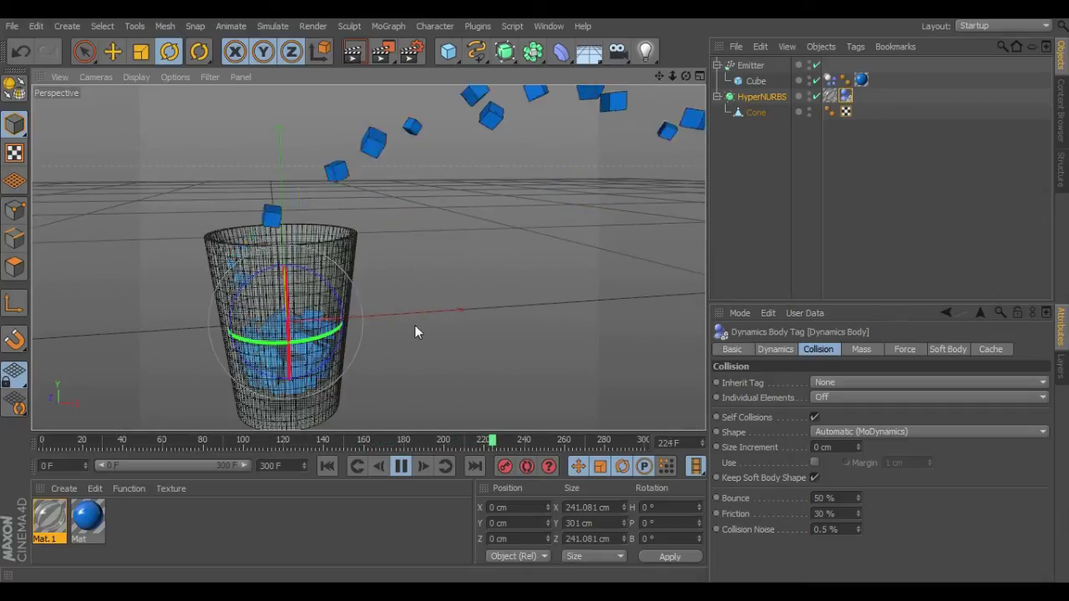
scroll(412, 332, "down", 7)
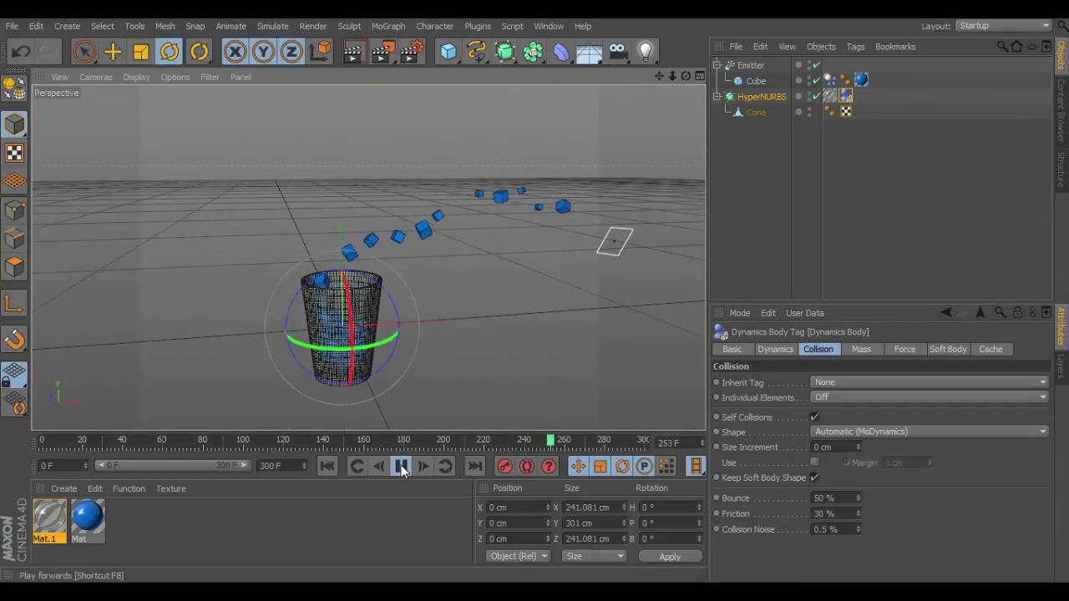
key("F7")
left_click_drag(497, 386, 423, 336, "alt")
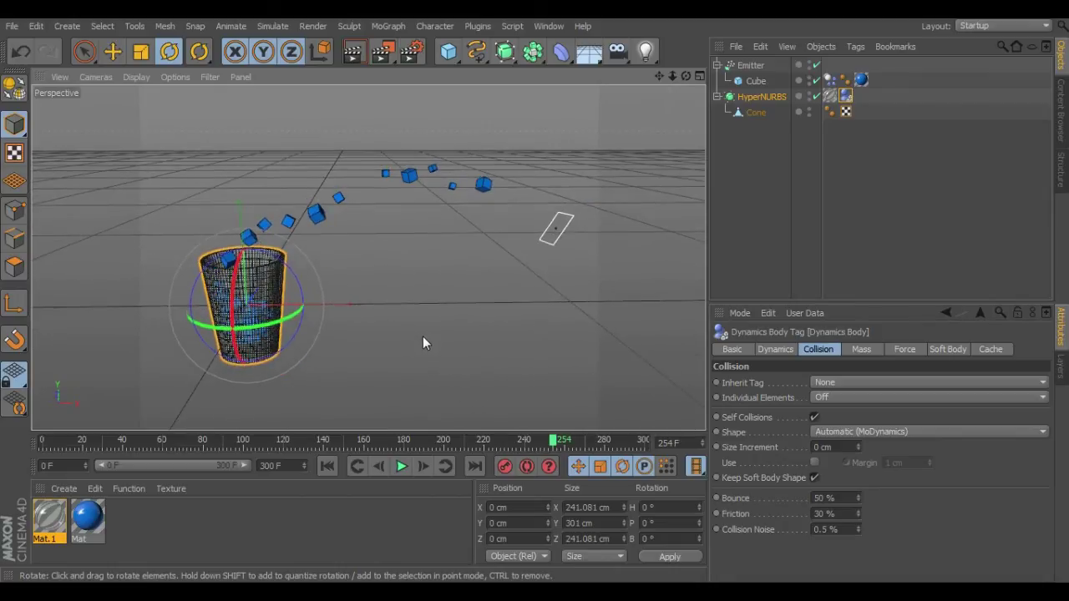
left_click(113, 51)
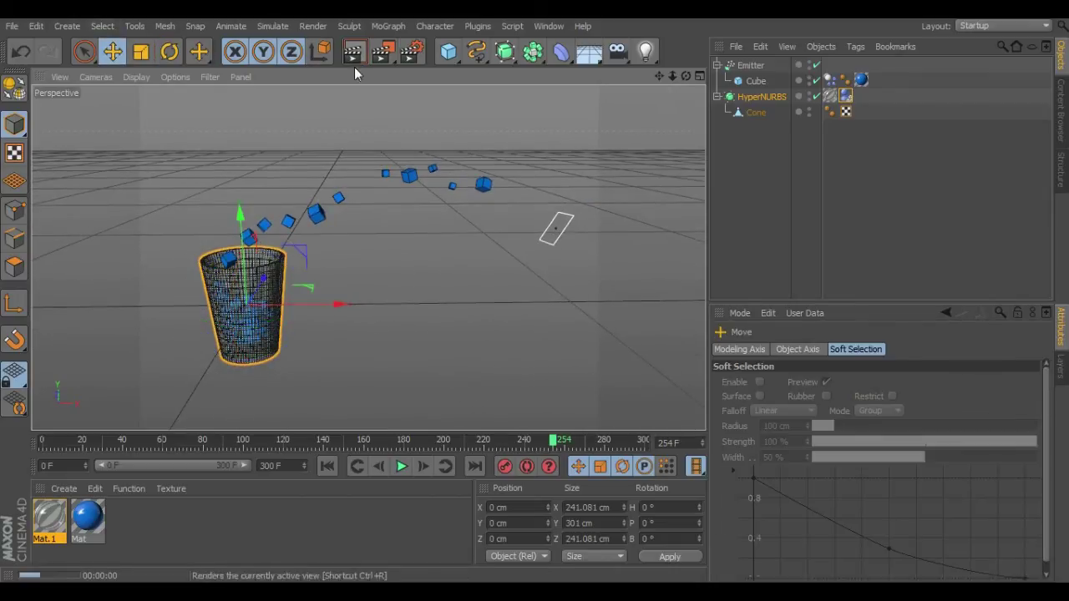
- Render a quick preview of the cubes in the glass cup, then add a Floor object
left_click(351, 55)
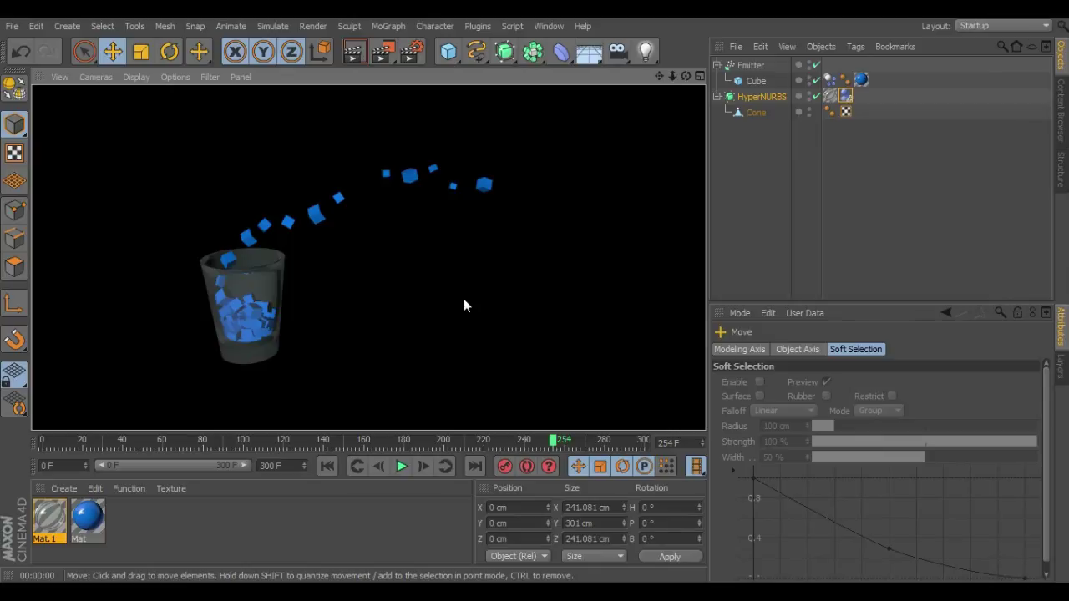
left_click(447, 288)
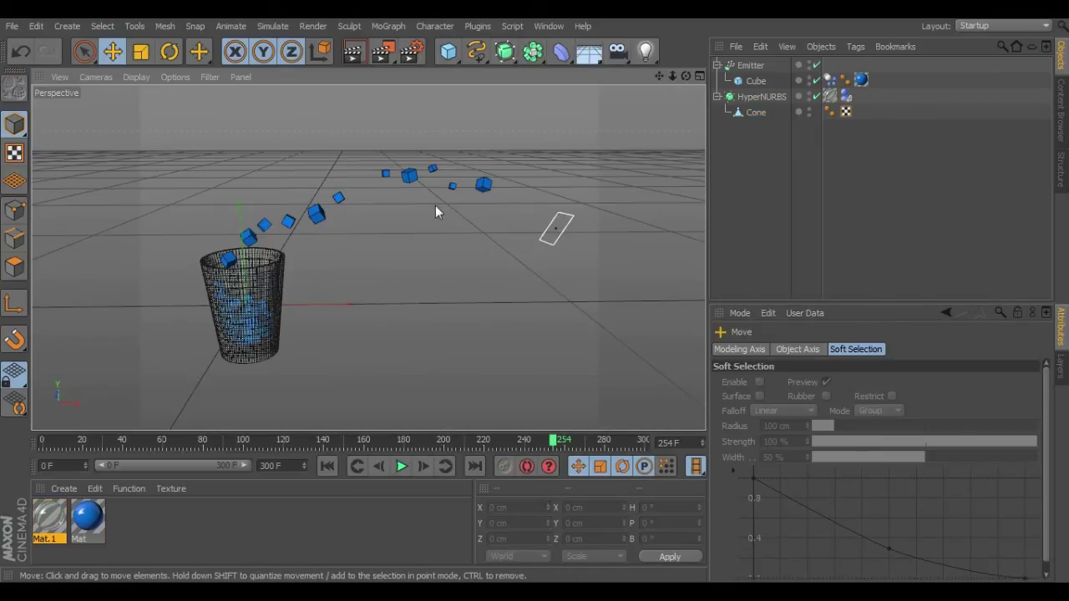
left_click(595, 58)
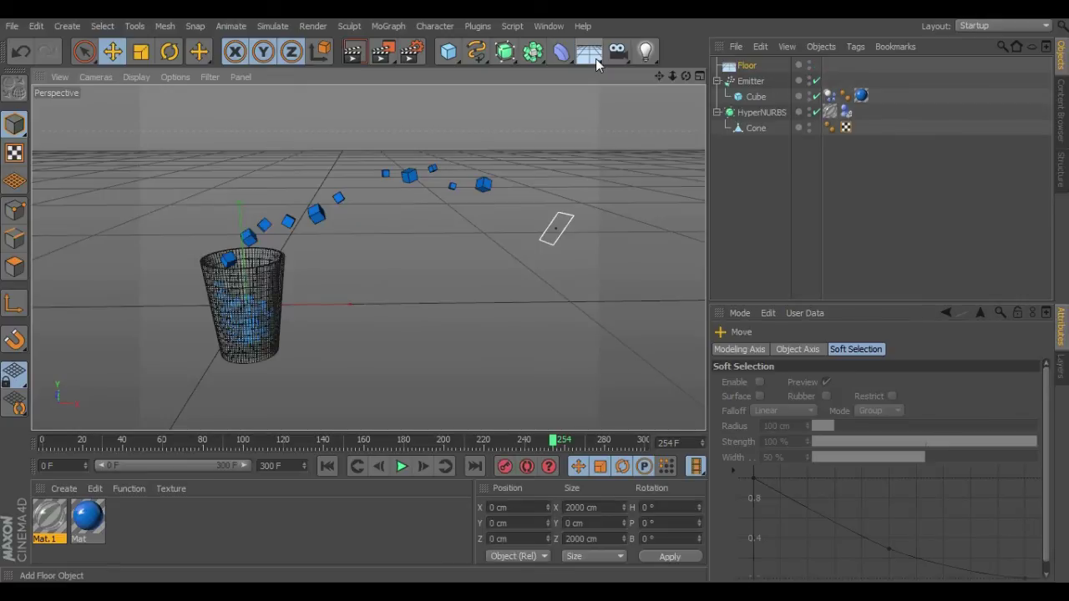
- Place Floor below Cone in the hierarchy and lower it to Y -152.665 cm beneath the cup
left_click_drag(746, 65, 749, 135)
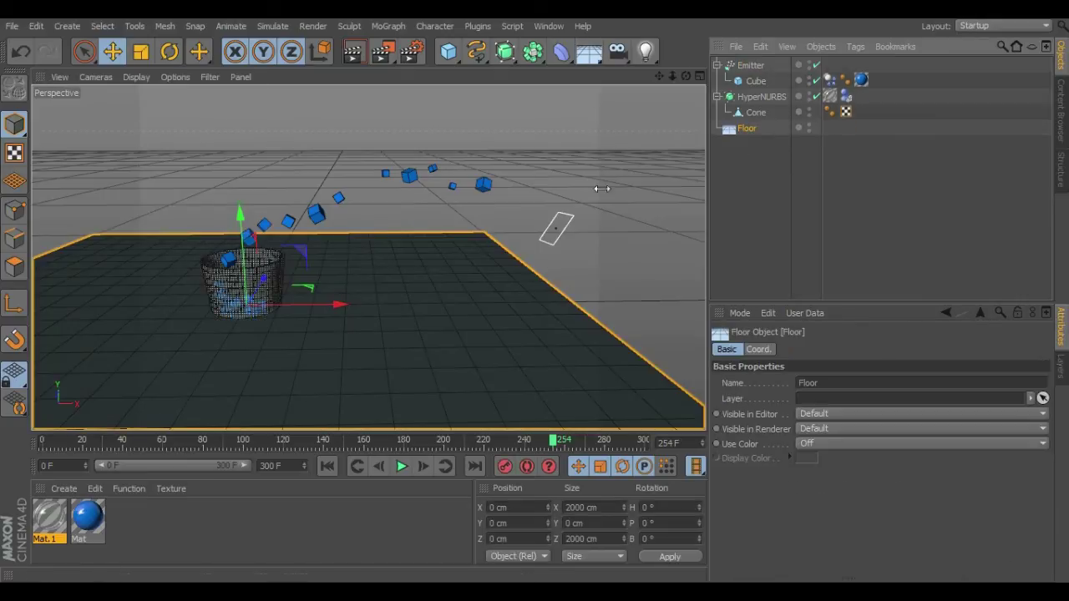
middle_click(392, 316)
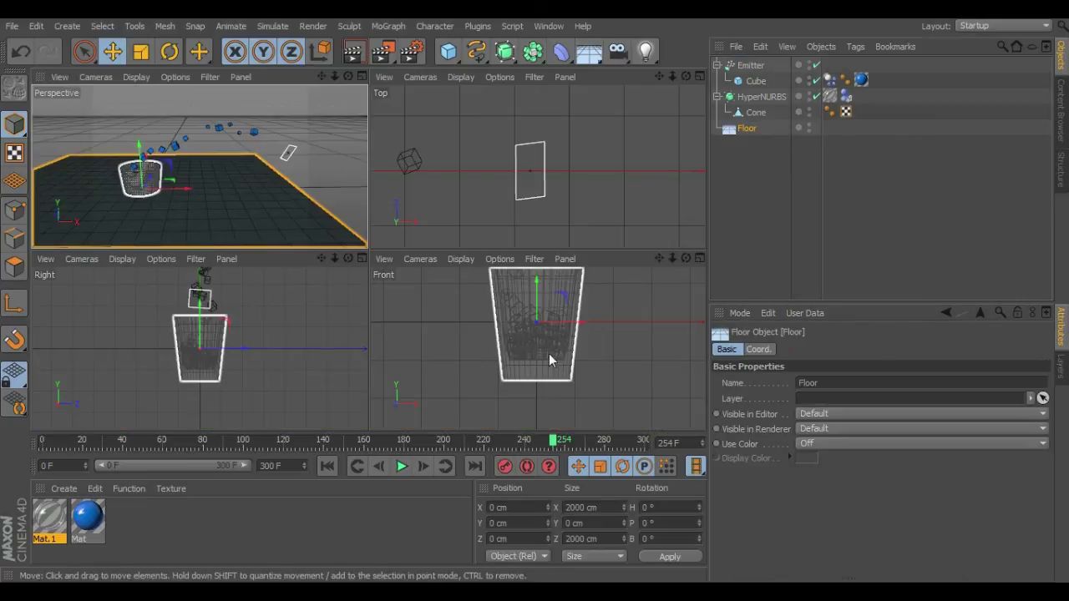
left_click_drag(533, 283, 542, 356)
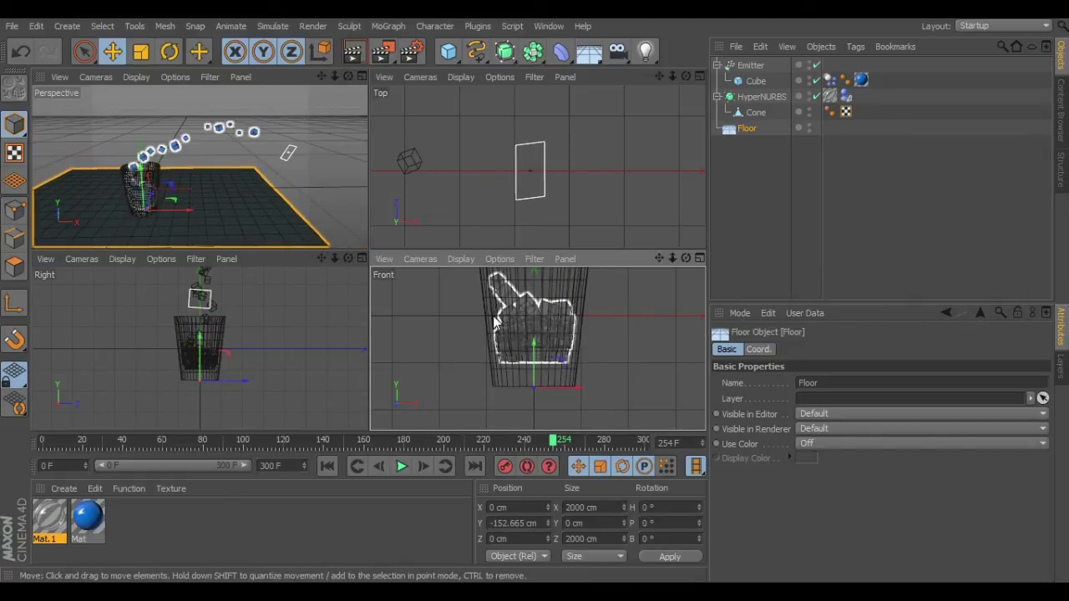
middle_click(246, 191)
left_click_drag(508, 312, 468, 292, "alt")
- Add a Background object and place it below Floor in the hierarchy
left_click_drag(587, 59, 644, 190)
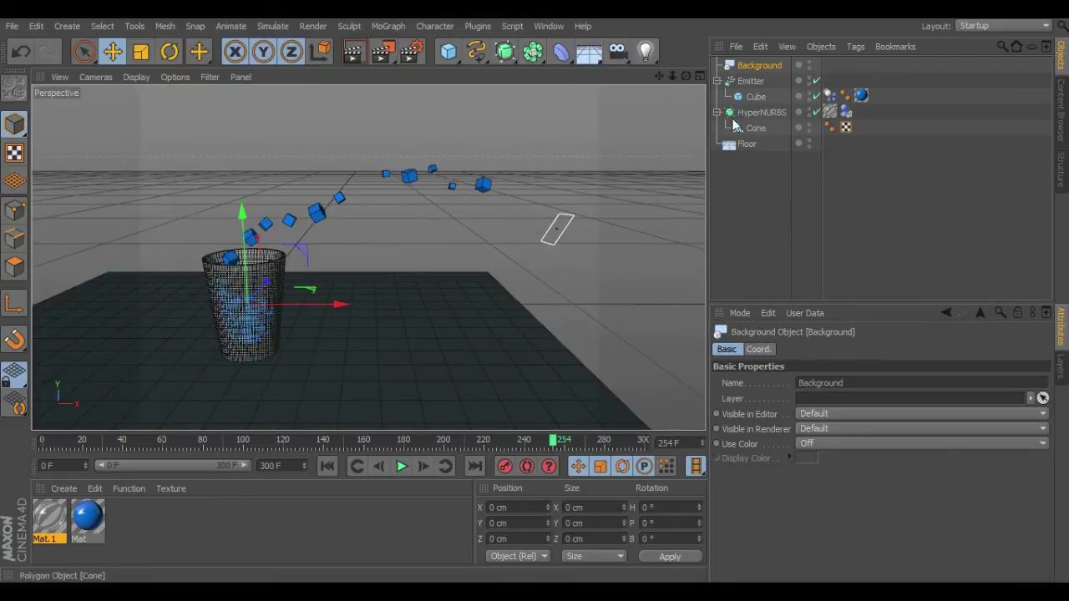
left_click_drag(759, 66, 758, 155)
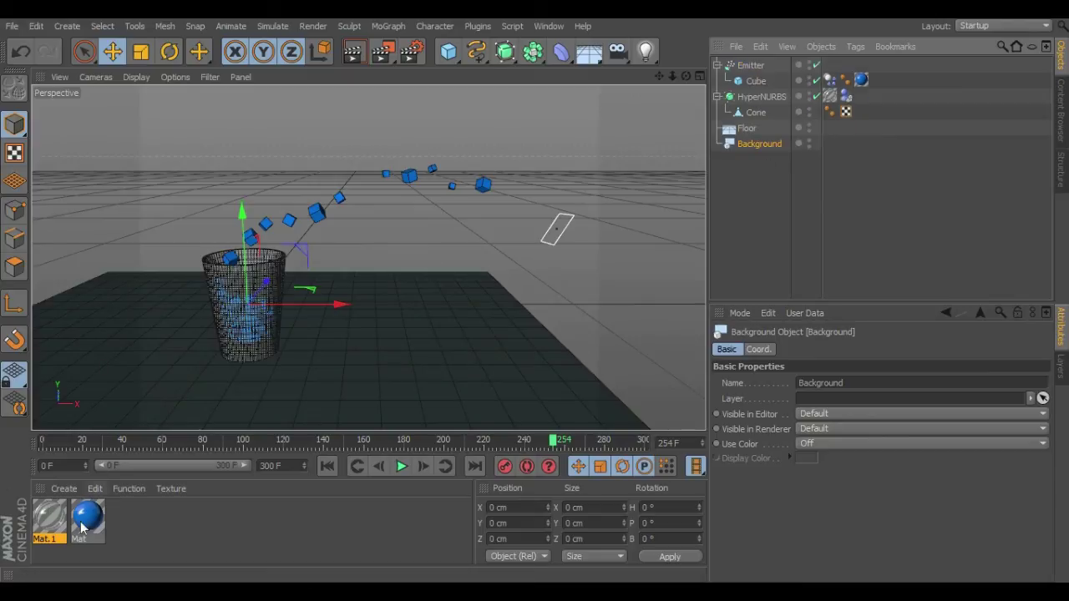
left_click(60, 489)
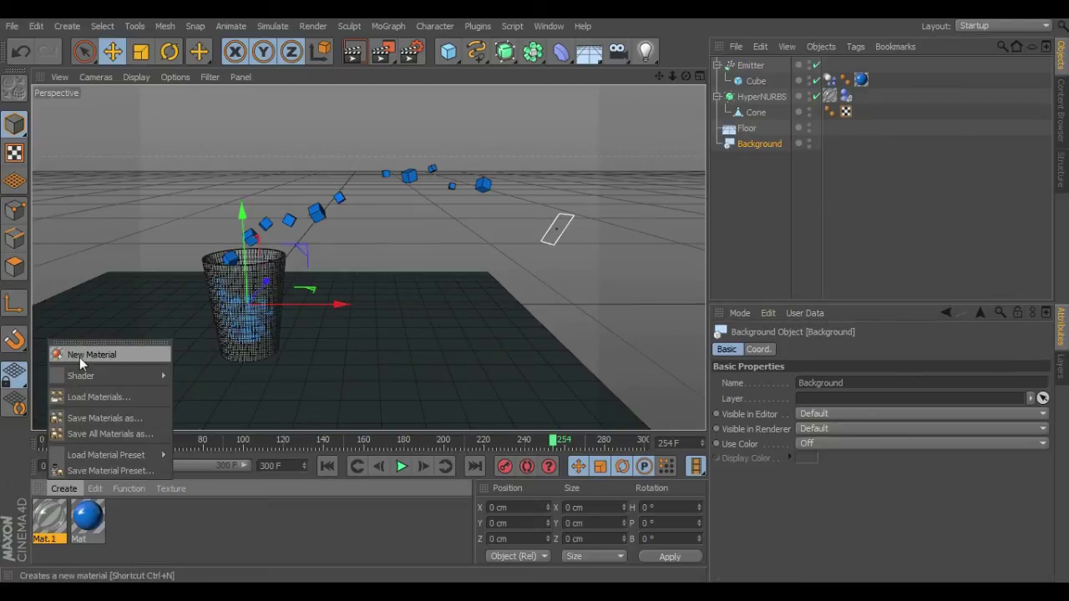
- Create material Mat.2, turn off Specular, and load a Gradient into its Color channel
left_click(79, 357)
double_click(58, 519)
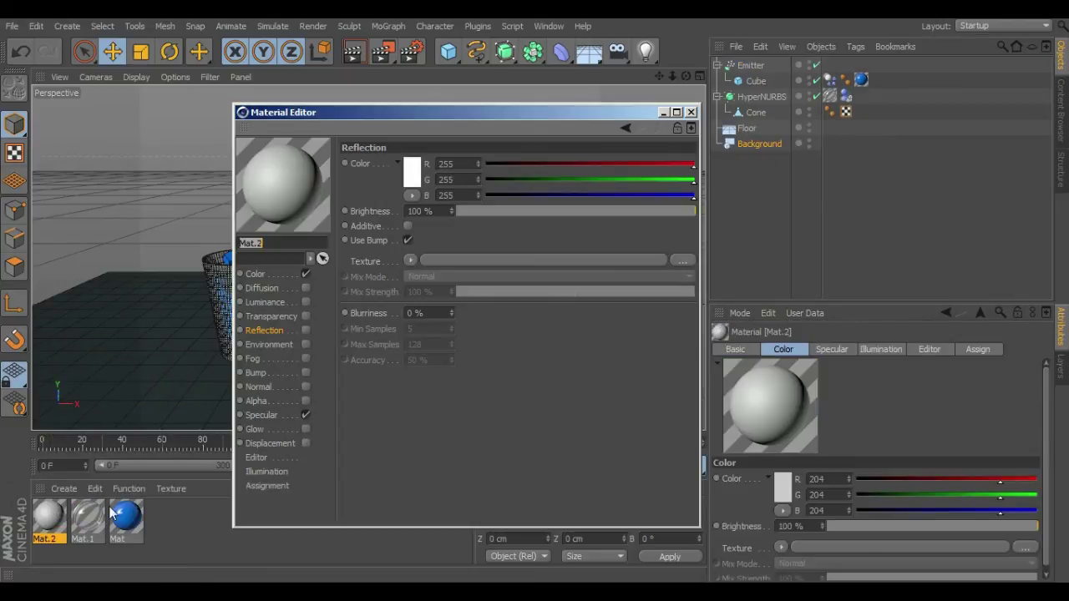
left_click(306, 415)
left_click(266, 274)
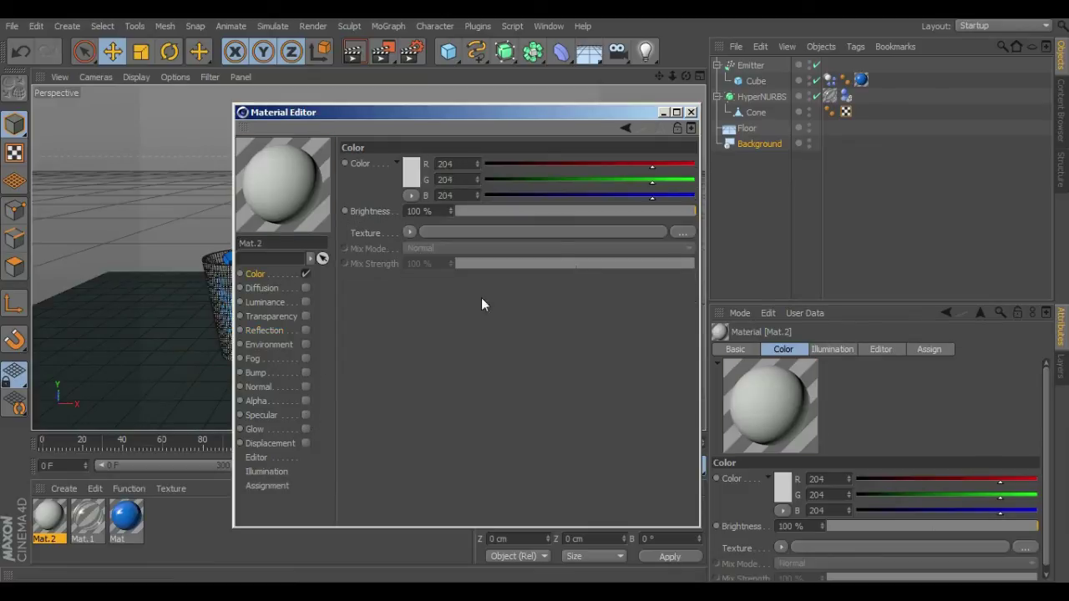
left_click(409, 233)
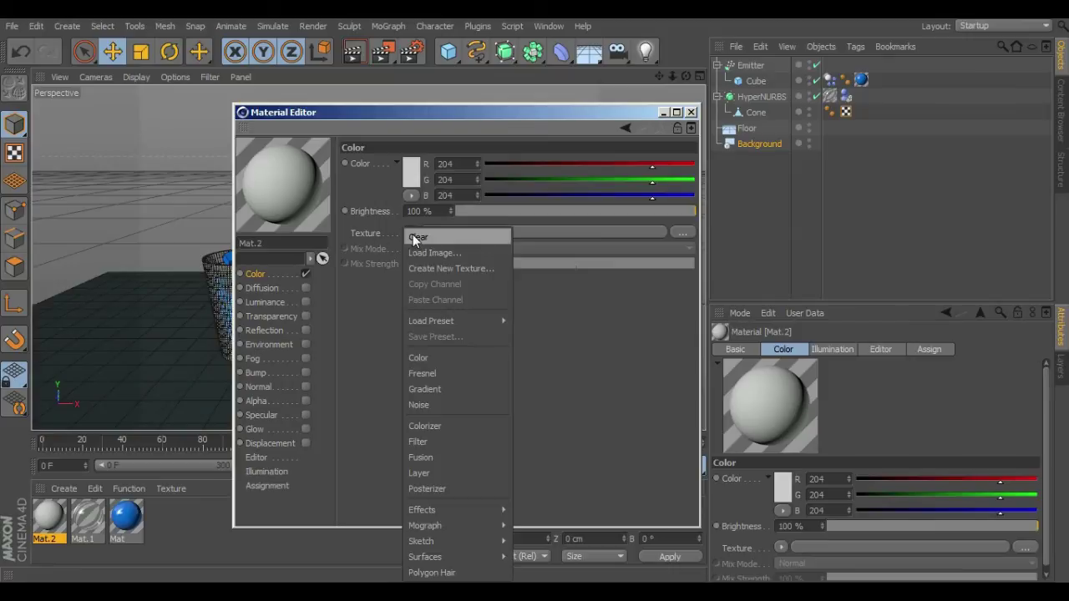
left_click(439, 392)
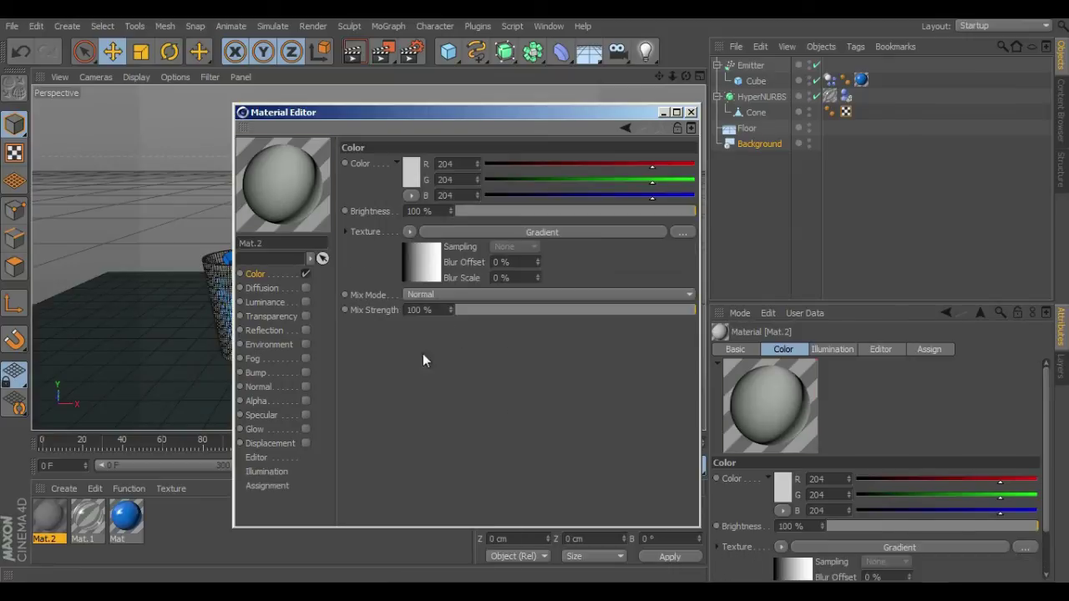
left_click(422, 273)
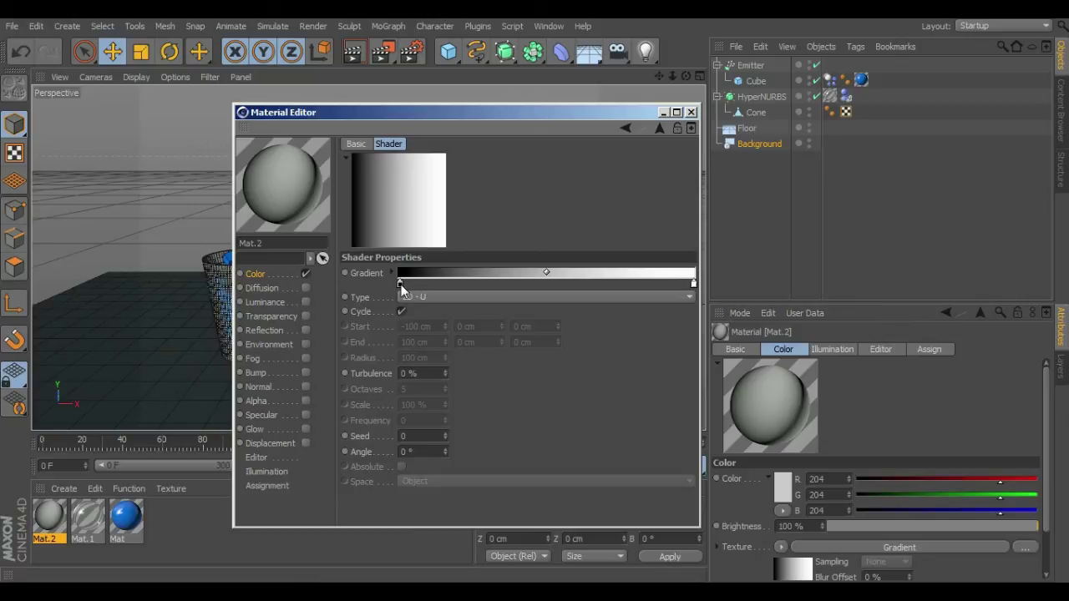
- Set the gradient's left knot to white and its right knot to light grey
double_click(401, 284)
left_click(311, 240)
left_click_drag(309, 238, 306, 234)
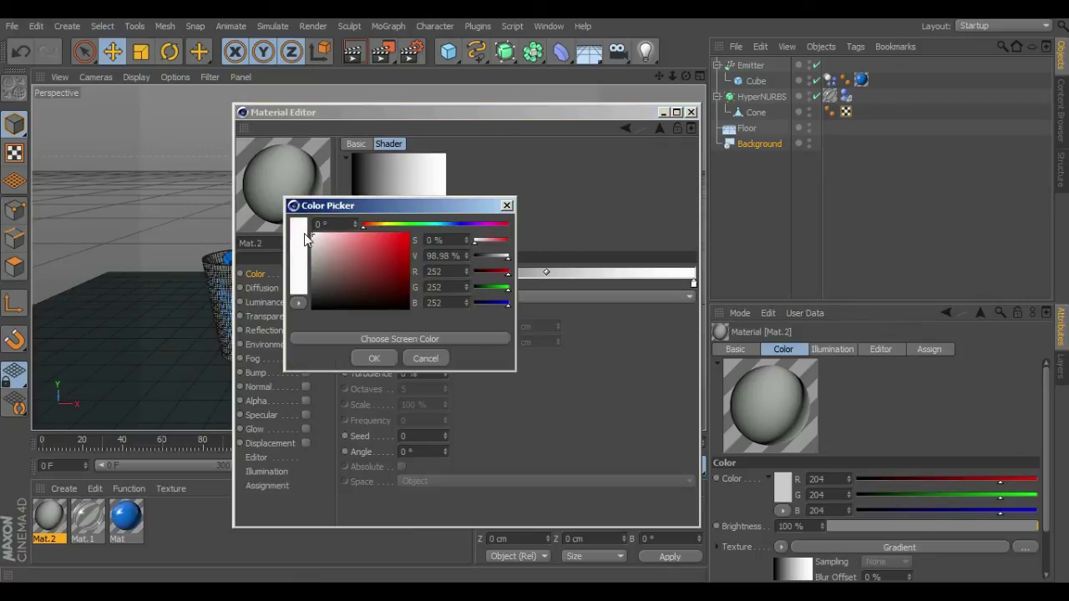
left_click(375, 358)
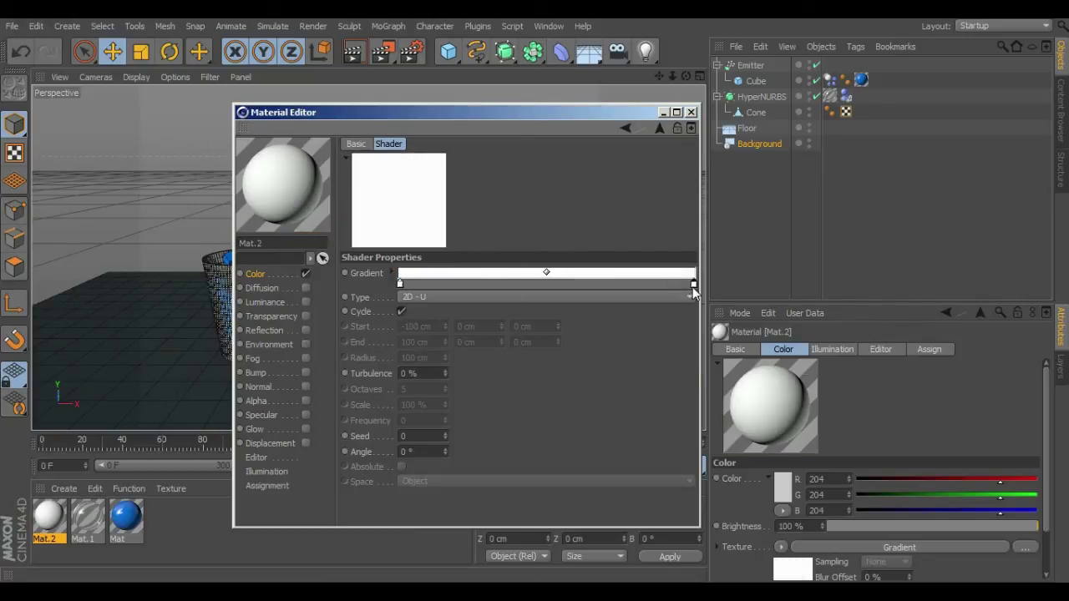
double_click(694, 283)
left_click_drag(604, 244, 594, 245)
left_click(662, 361)
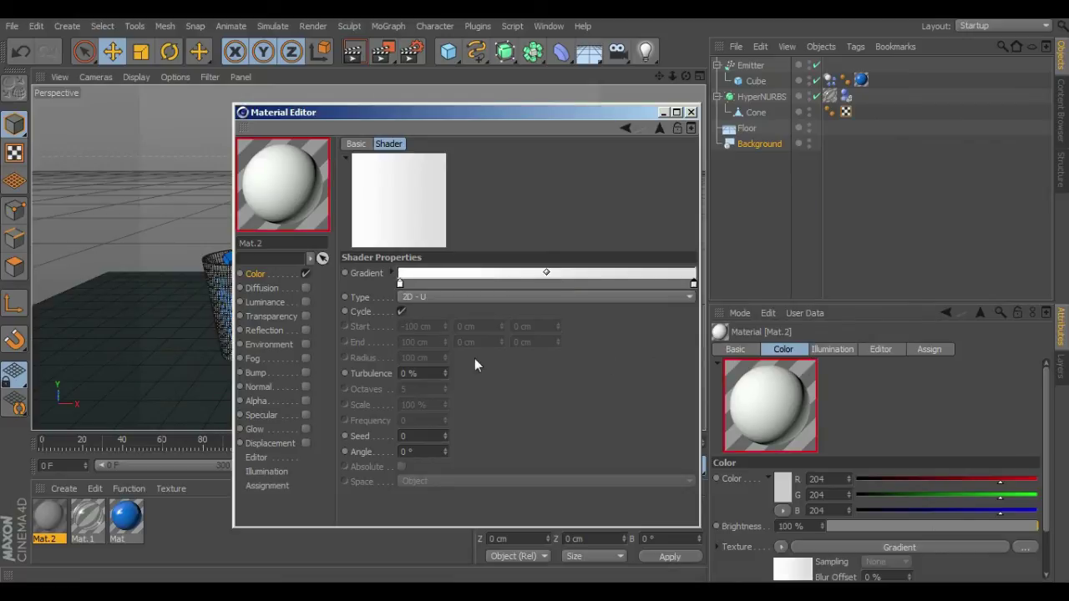
- Make the gradient 2D - Circular and set its right knot to near-white
left_click(446, 299)
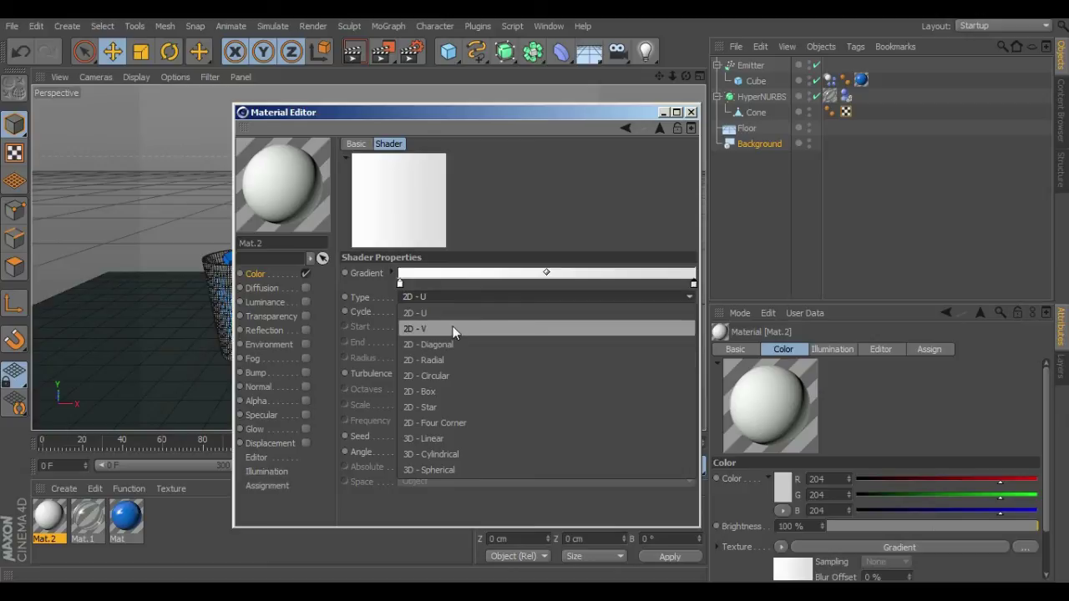
left_click(447, 377)
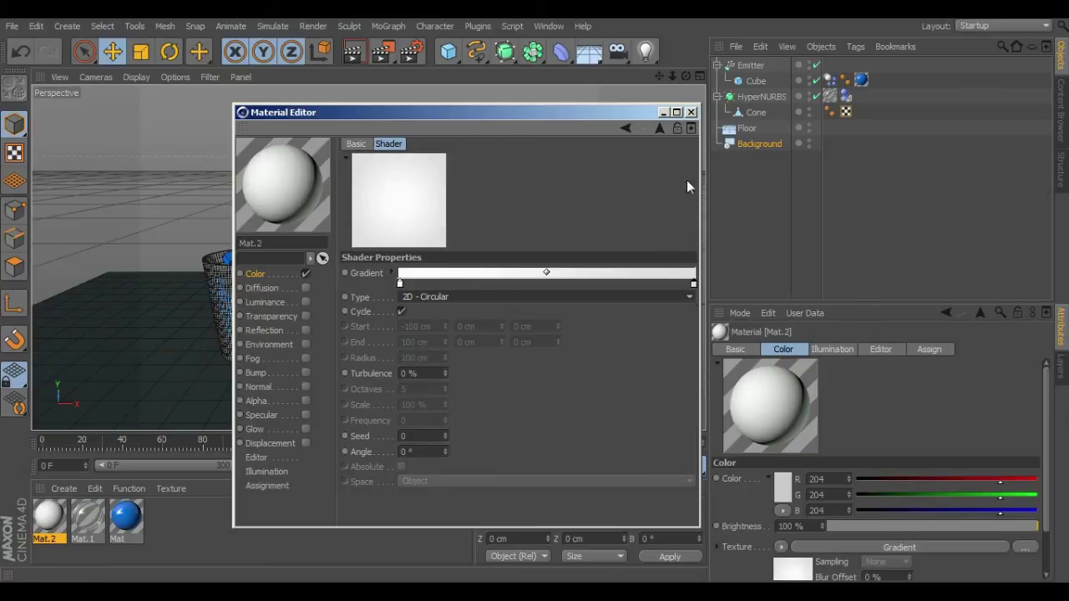
left_click(693, 285)
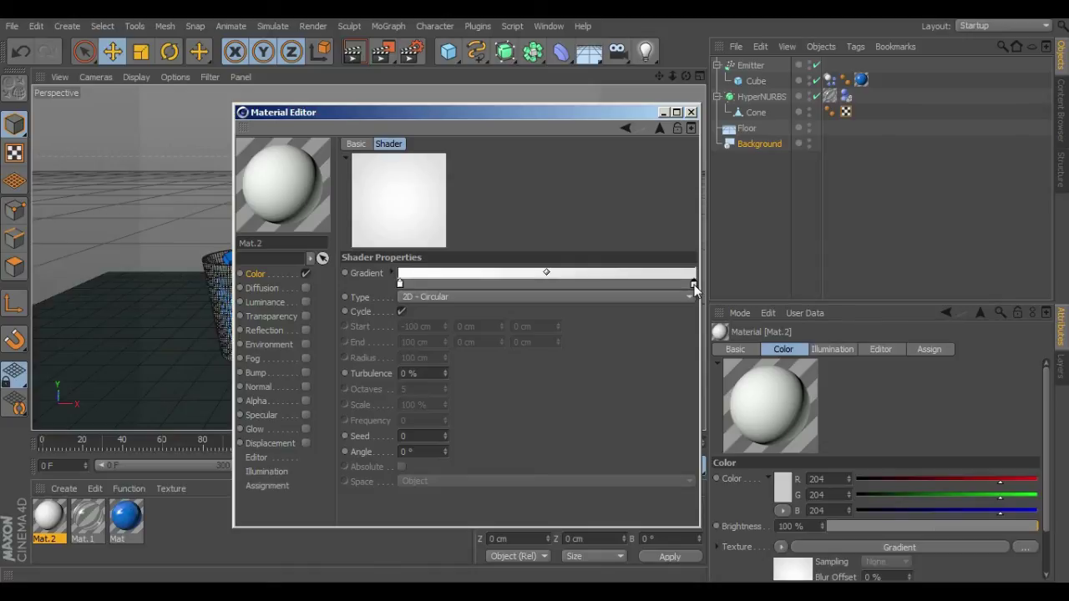
double_click(694, 285)
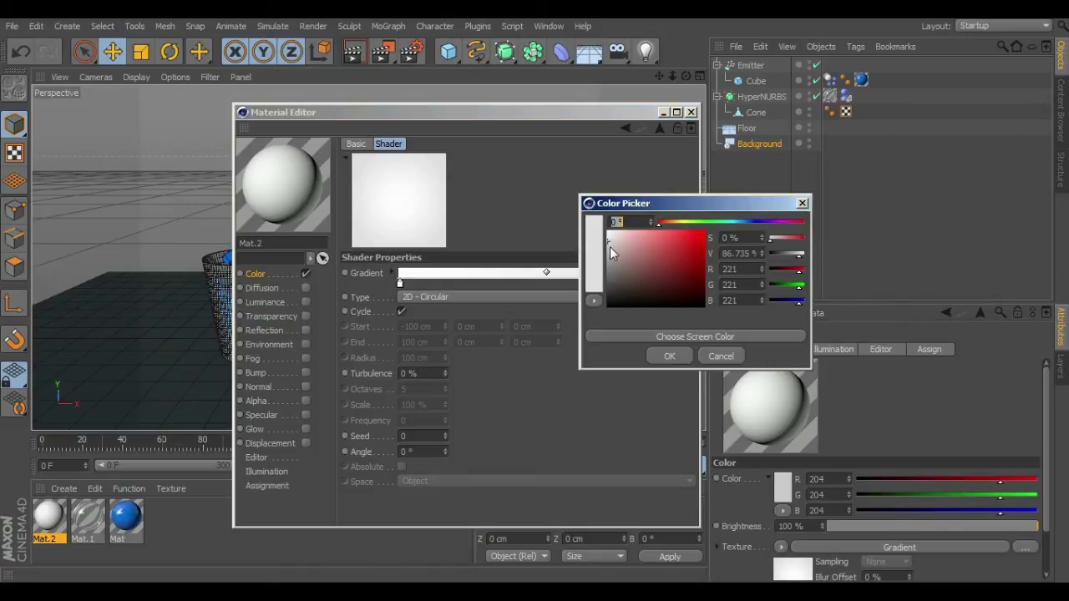
left_click_drag(608, 241, 593, 288)
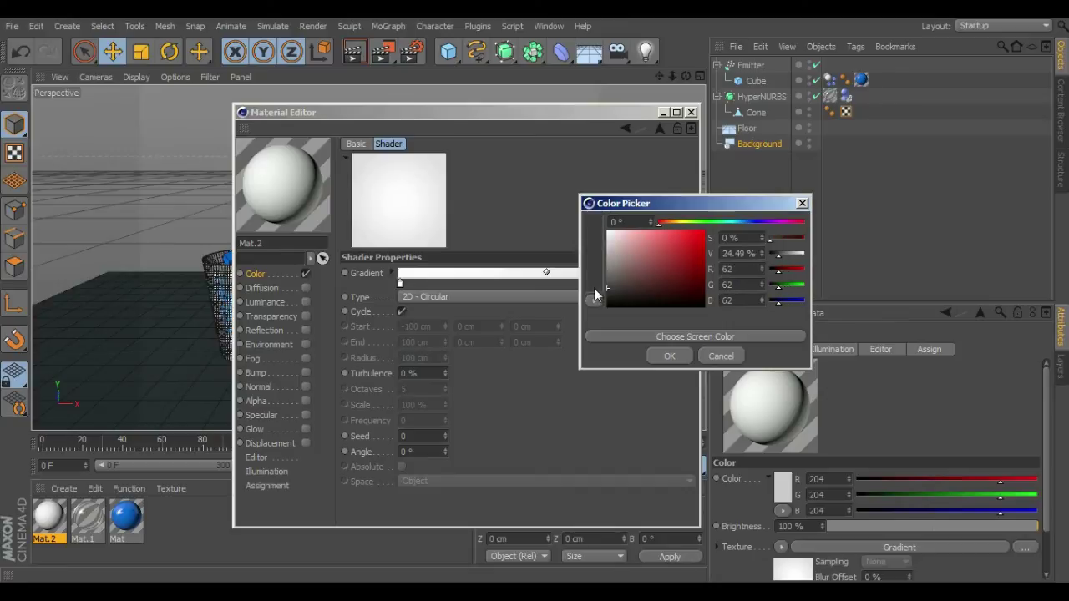
left_click(671, 357)
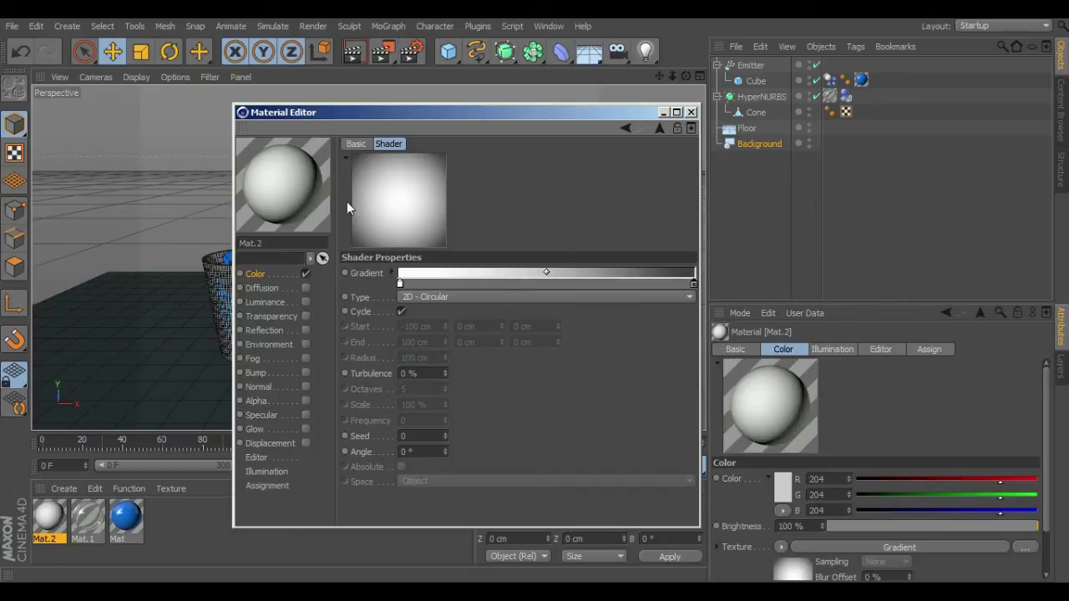
double_click(692, 284)
left_click(611, 255)
left_click_drag(610, 255, 593, 248)
left_click(667, 358)
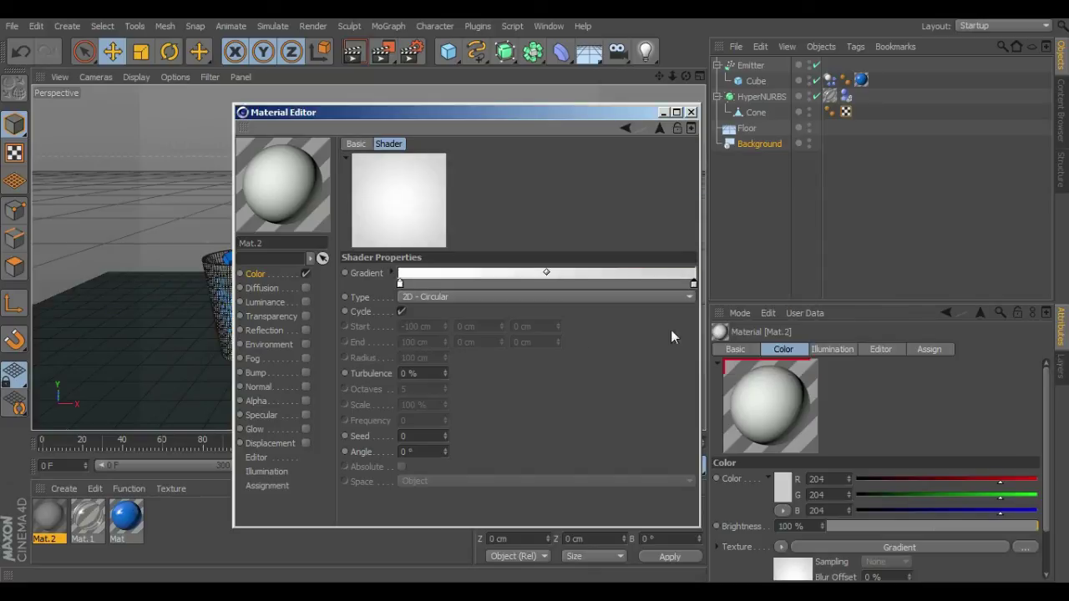
- Apply Mat.2 to the Background and set the Floor texture projection to Frontal
left_click(690, 112)
left_click_drag(49, 524, 764, 151)
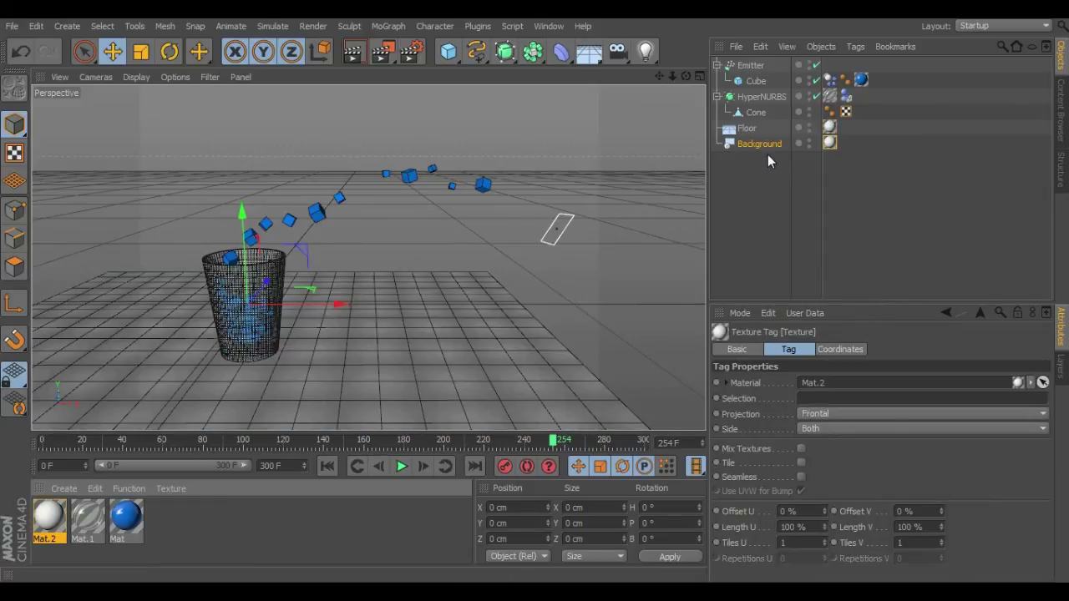
left_click(831, 128)
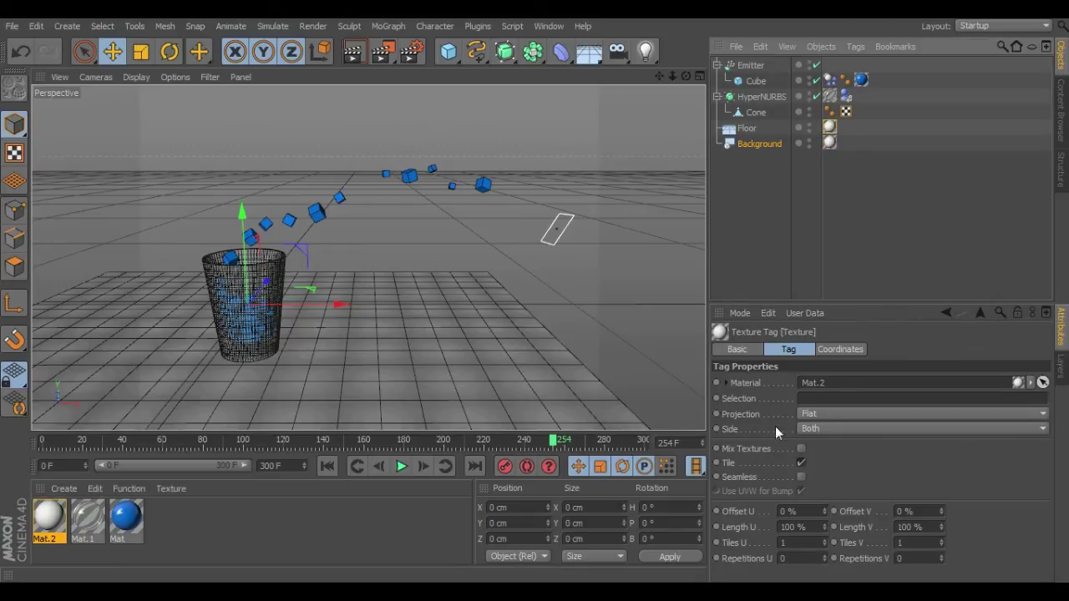
left_click(827, 414)
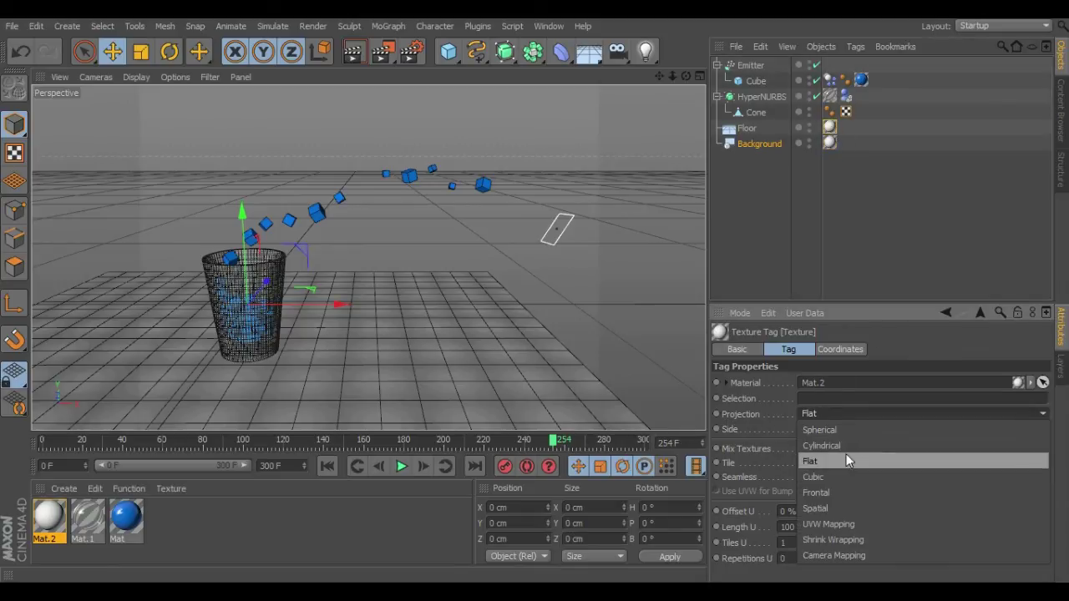
left_click(826, 493)
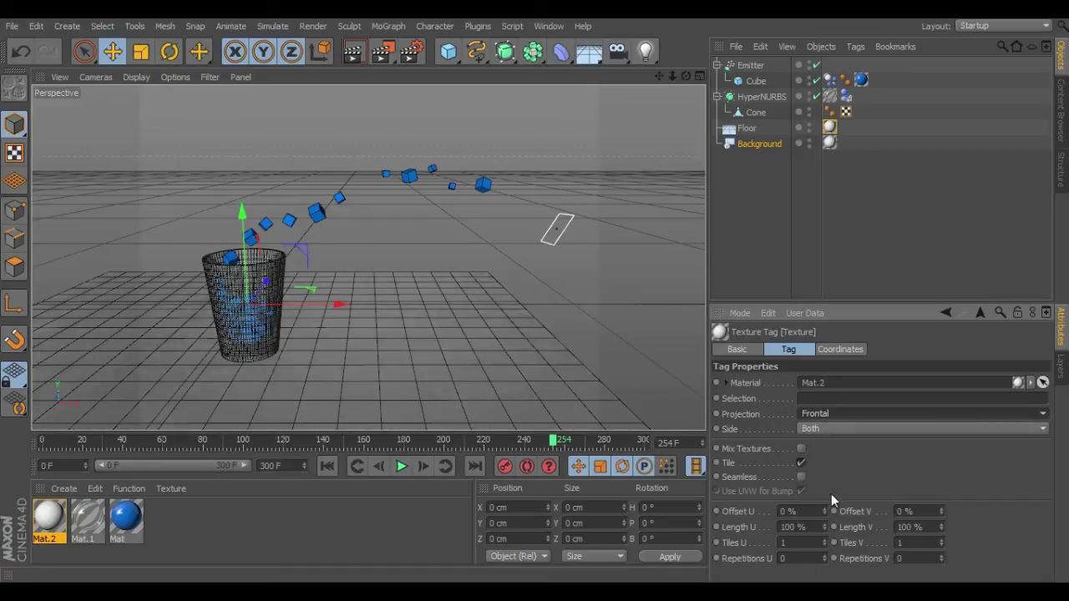
right_click(749, 132)
- Give the Floor a Compositing tag with Compositing Background on, then render a preview
mouse_move(797, 127)
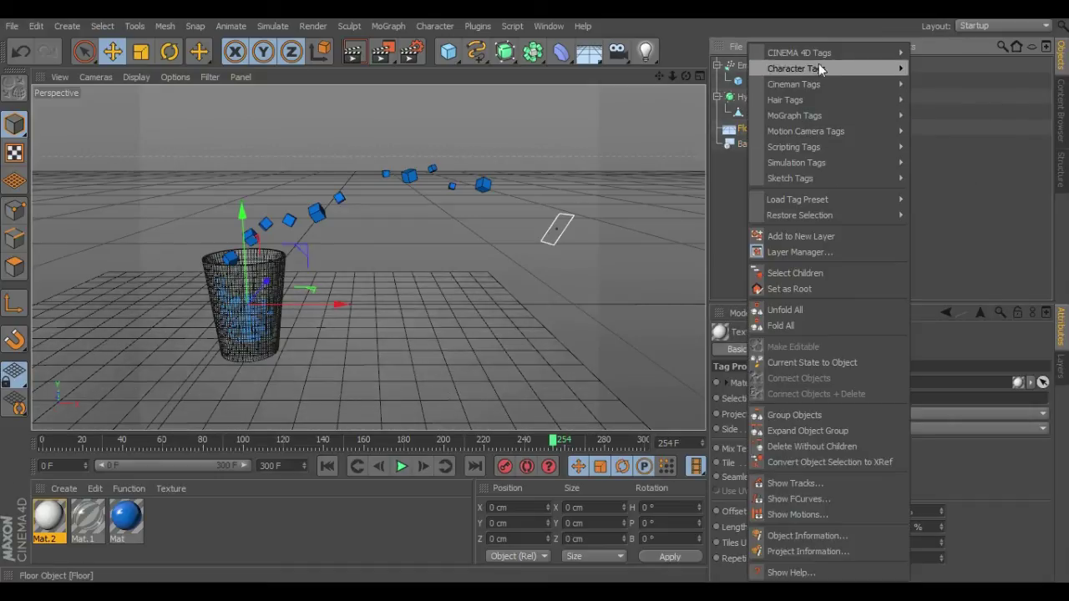
mouse_move(811, 52)
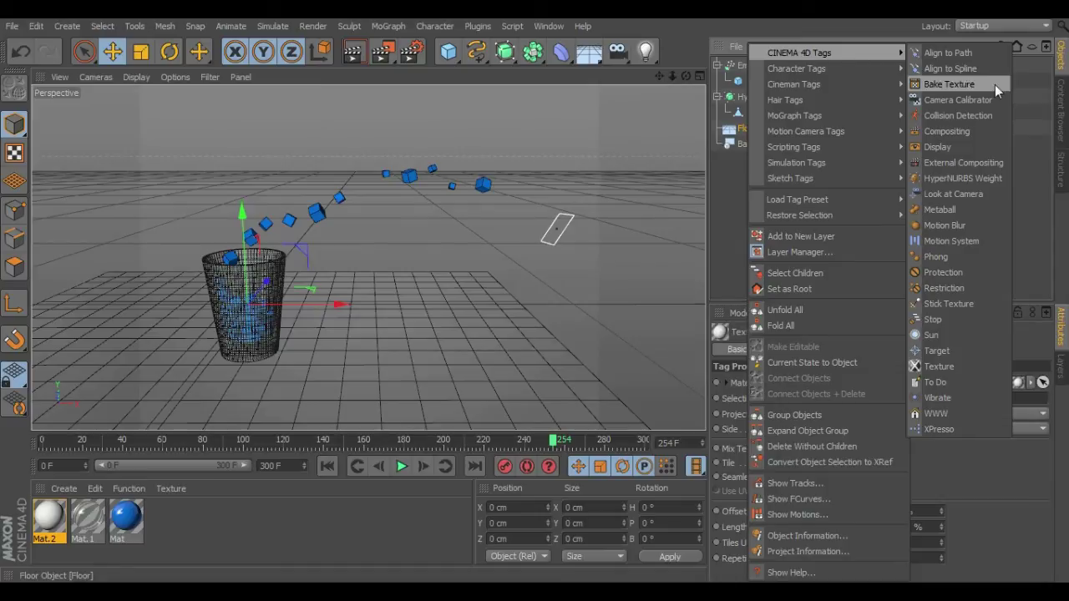
left_click(948, 132)
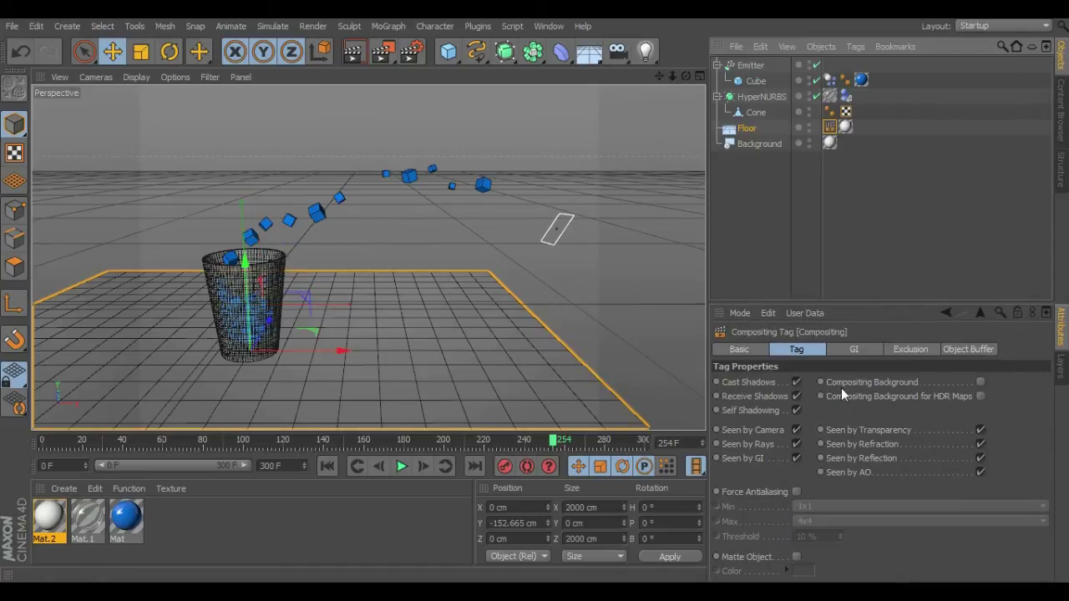
left_click(980, 382)
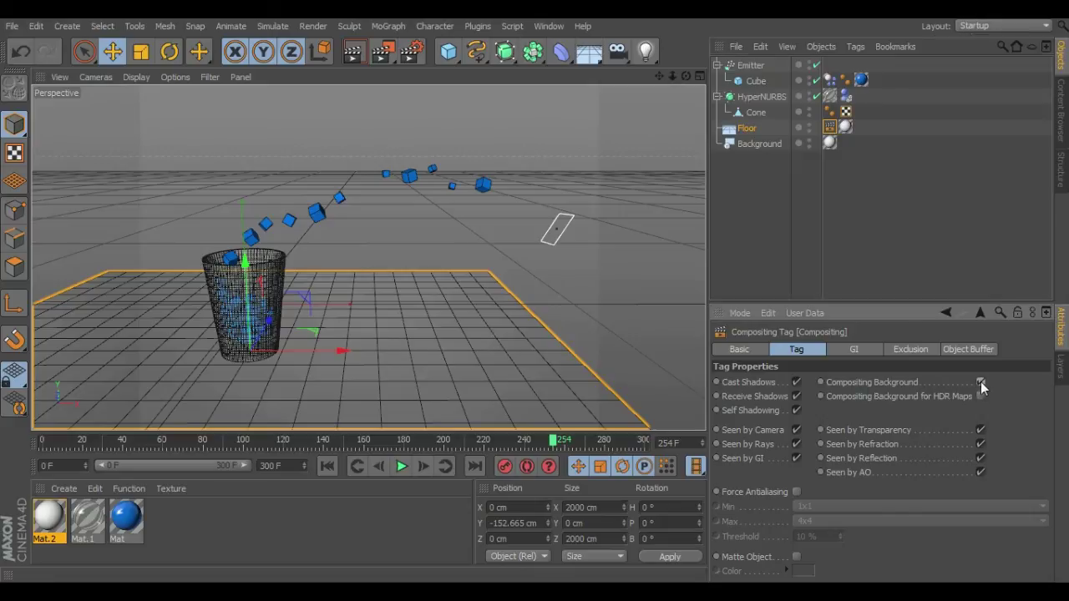
left_click_drag(532, 299, 579, 298, "alt")
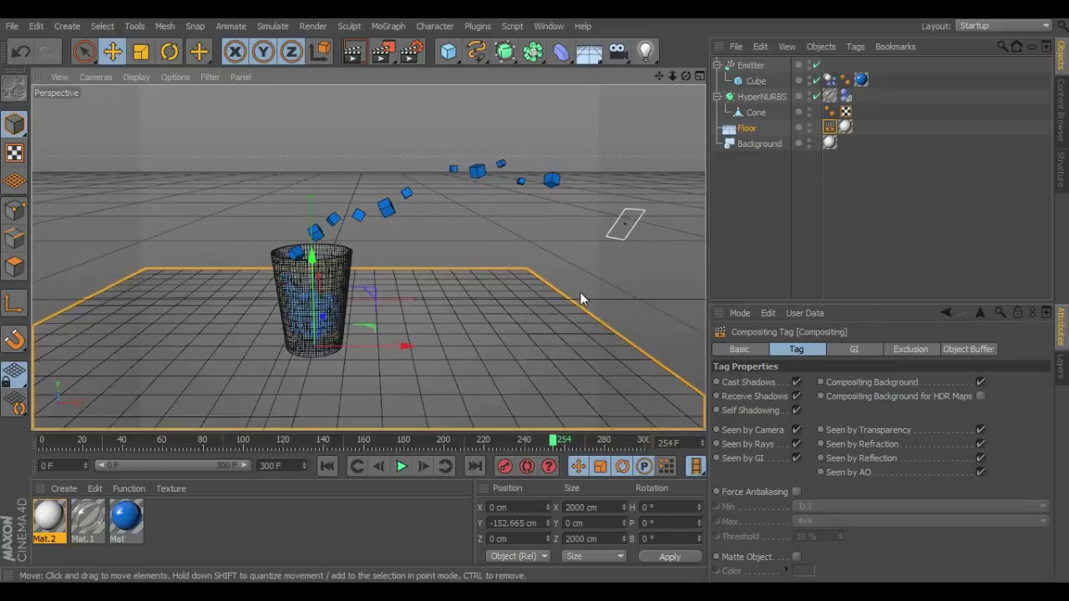
left_click(354, 53)
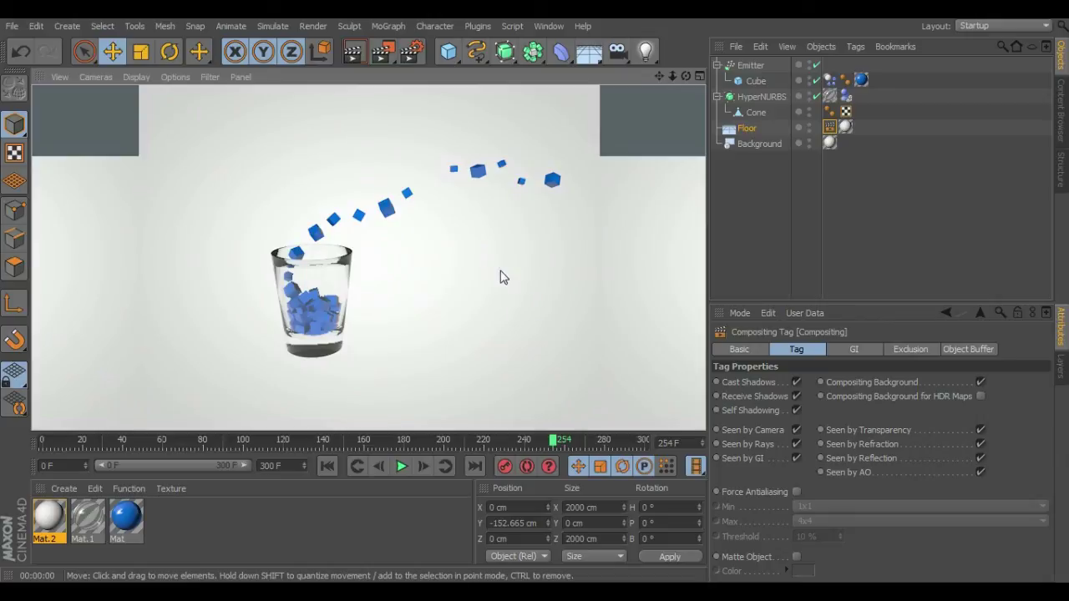
- Set the render output to 1280 x 720 using HDTV (16:9) film aspect
left_click(413, 55)
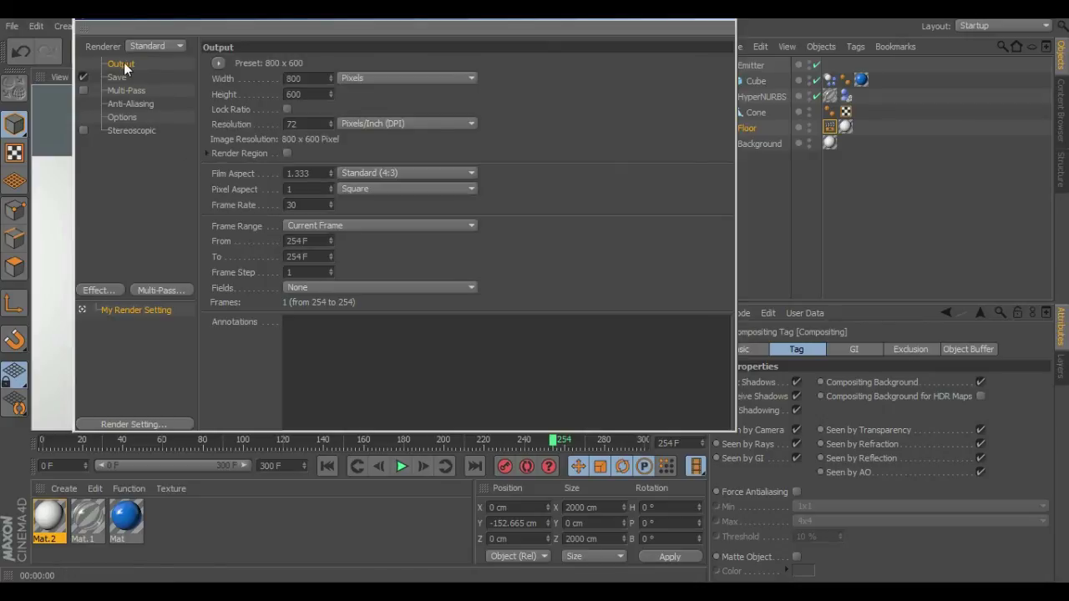
left_click(218, 63)
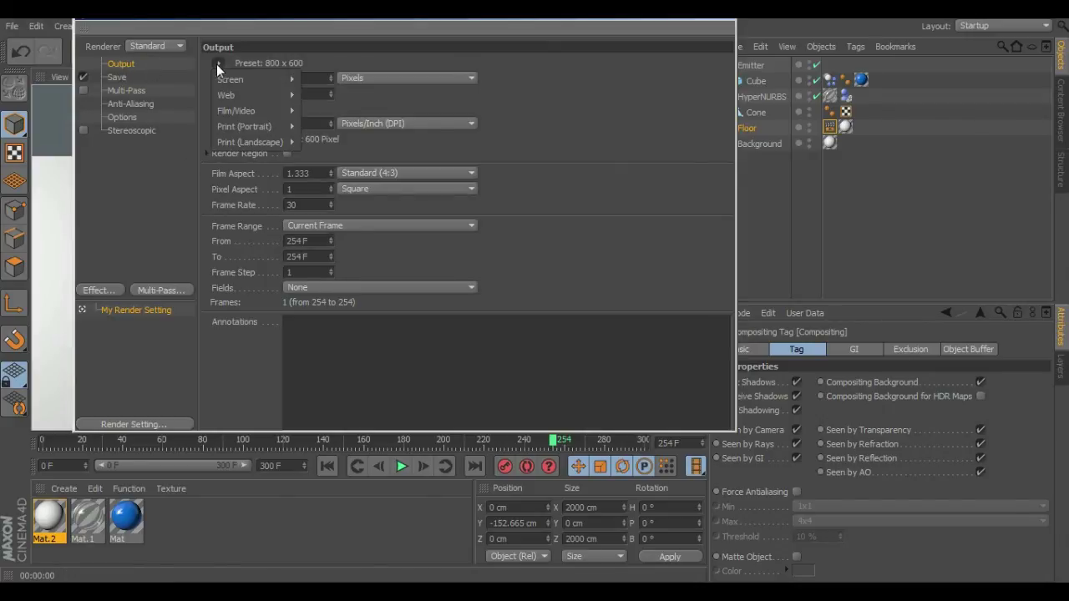
mouse_move(240, 80)
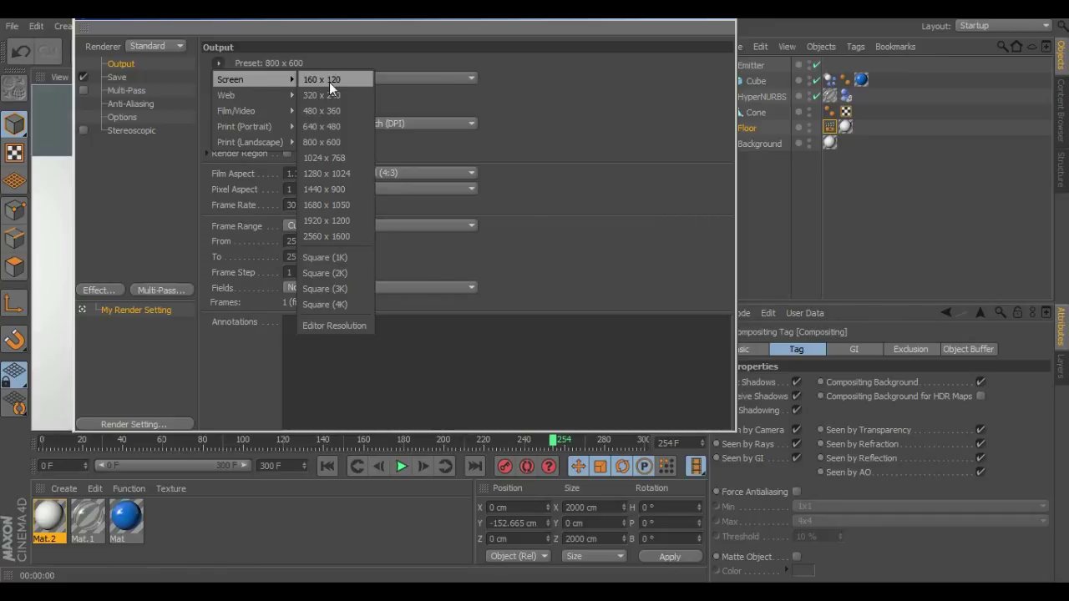
left_click(351, 174)
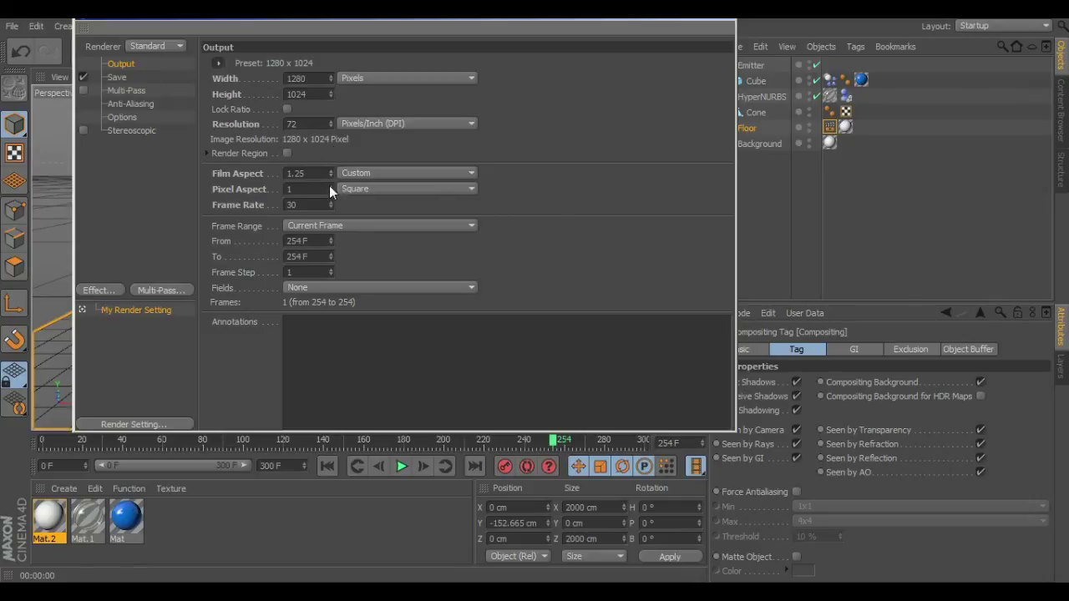
left_click(381, 123)
left_click(378, 99)
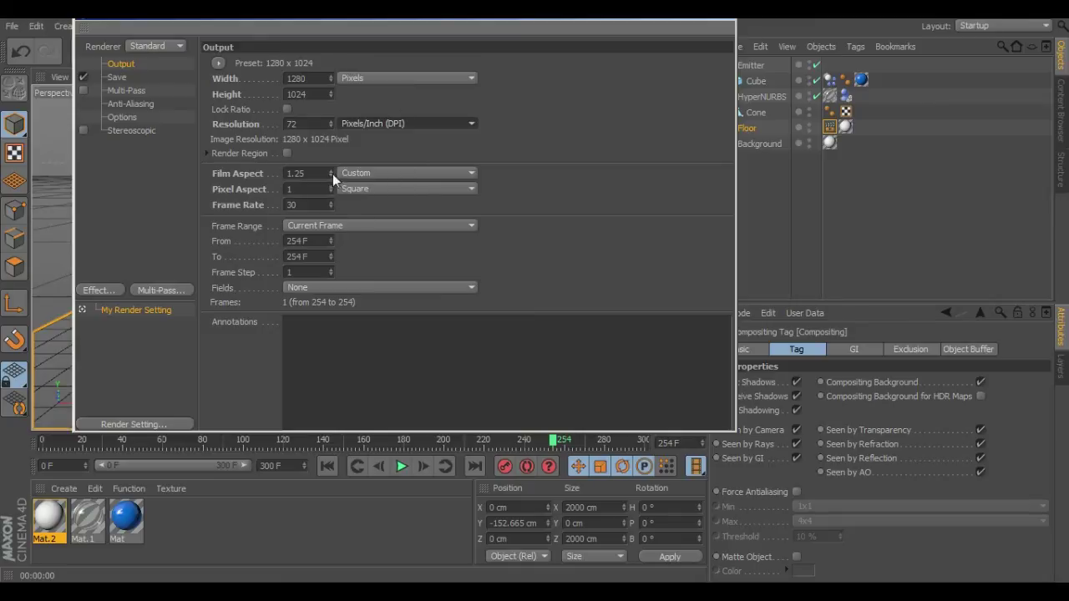
left_click(375, 173)
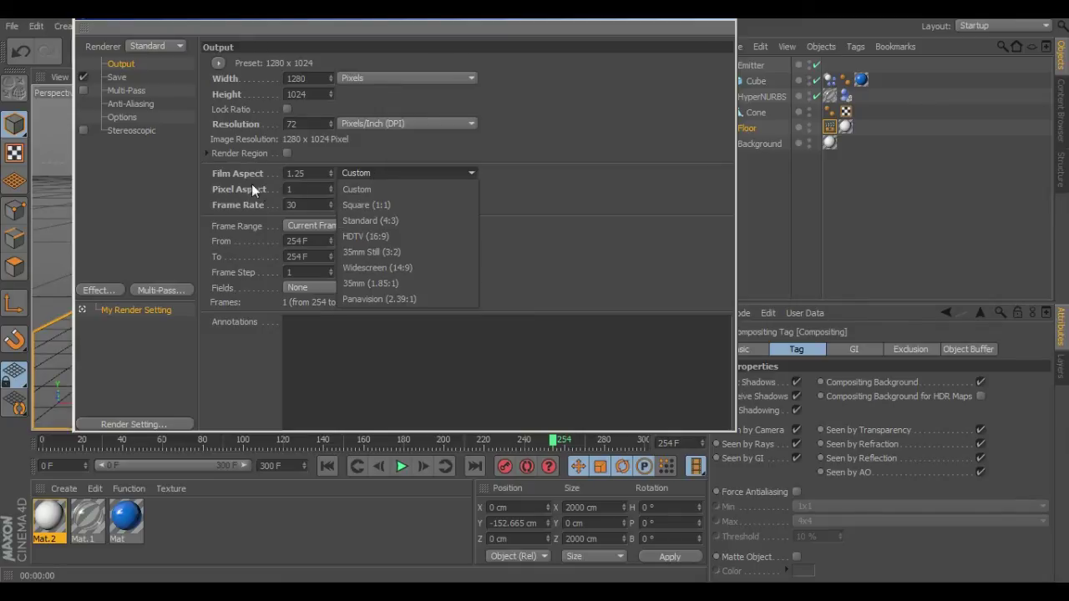
left_click(384, 237)
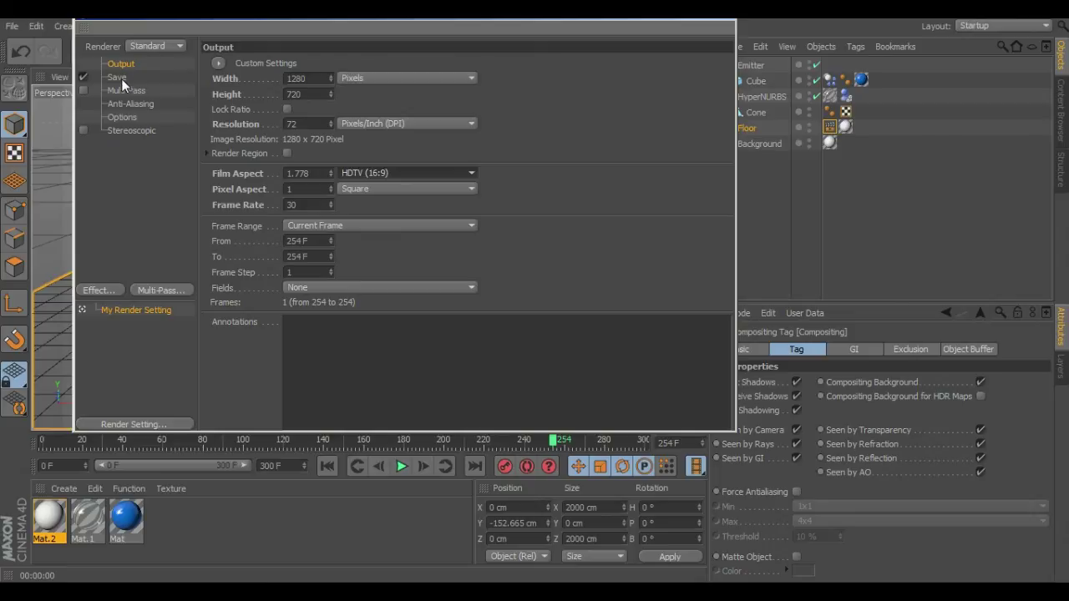
- On the Options page, set Ray Depth 6, Reflection Depth 3 and Shadow Depth 6
left_click(123, 118)
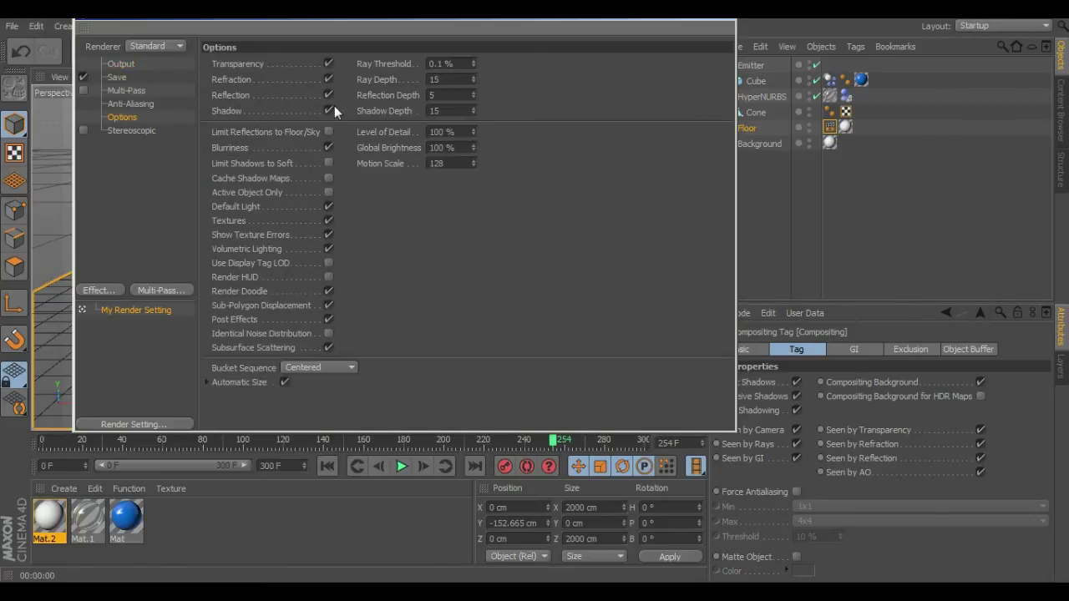
left_click(441, 80)
type("6")
left_click(441, 95)
type("3")
left_click(464, 110)
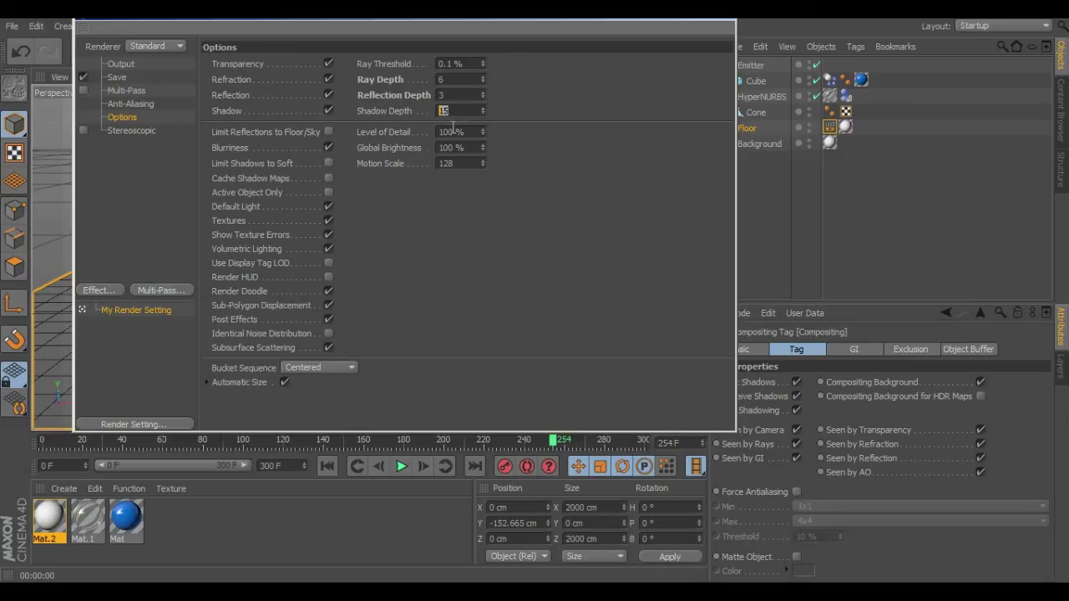
type("6")
left_click(490, 227)
- Add Ambient Occlusion and Global Illumination effects to the render settings
left_click(101, 290)
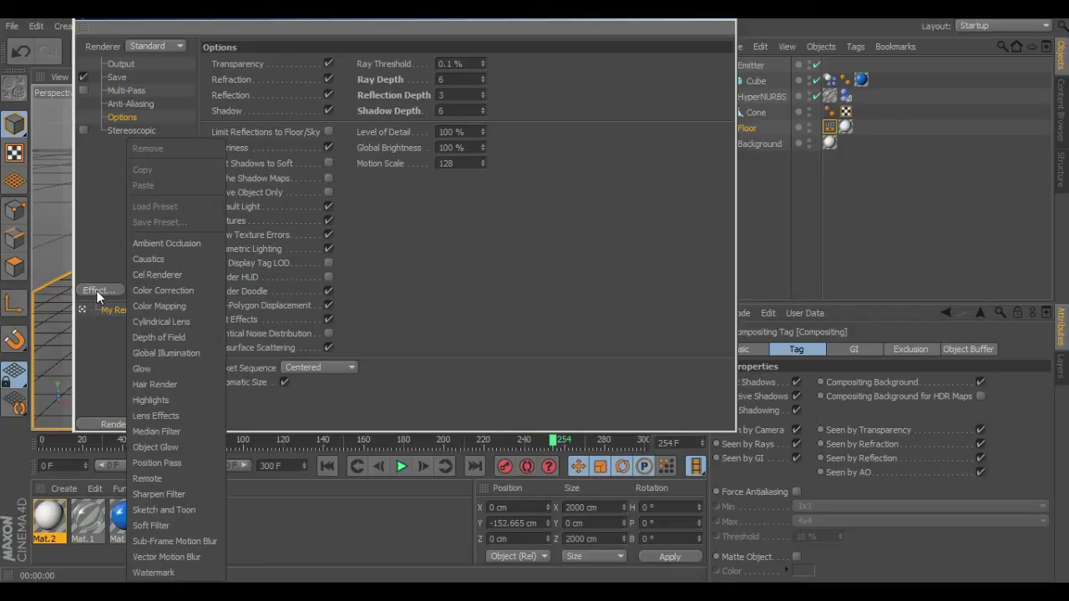
left_click(167, 245)
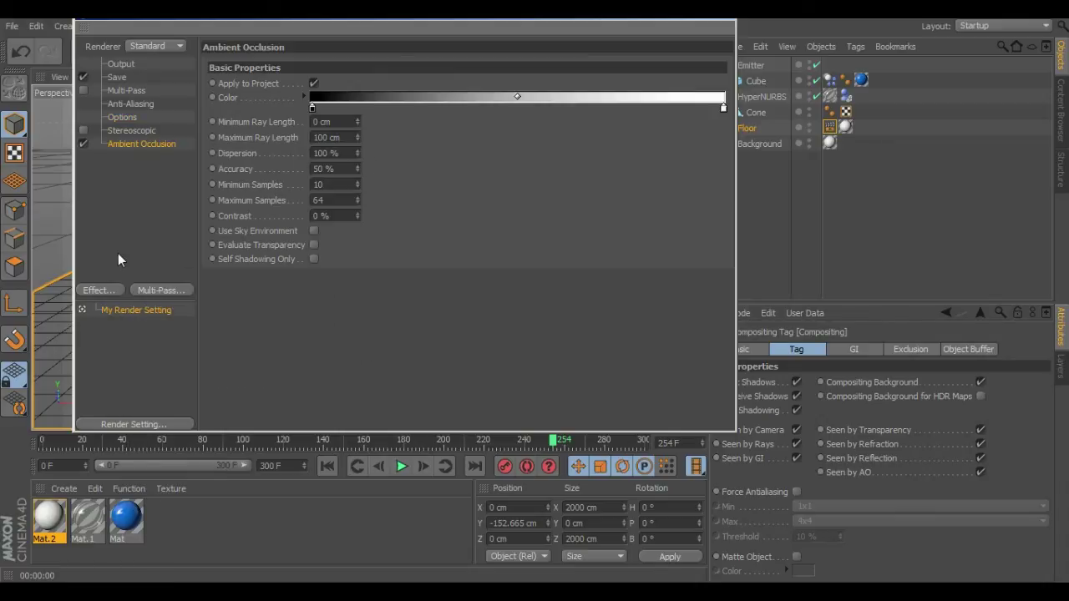
left_click(105, 290)
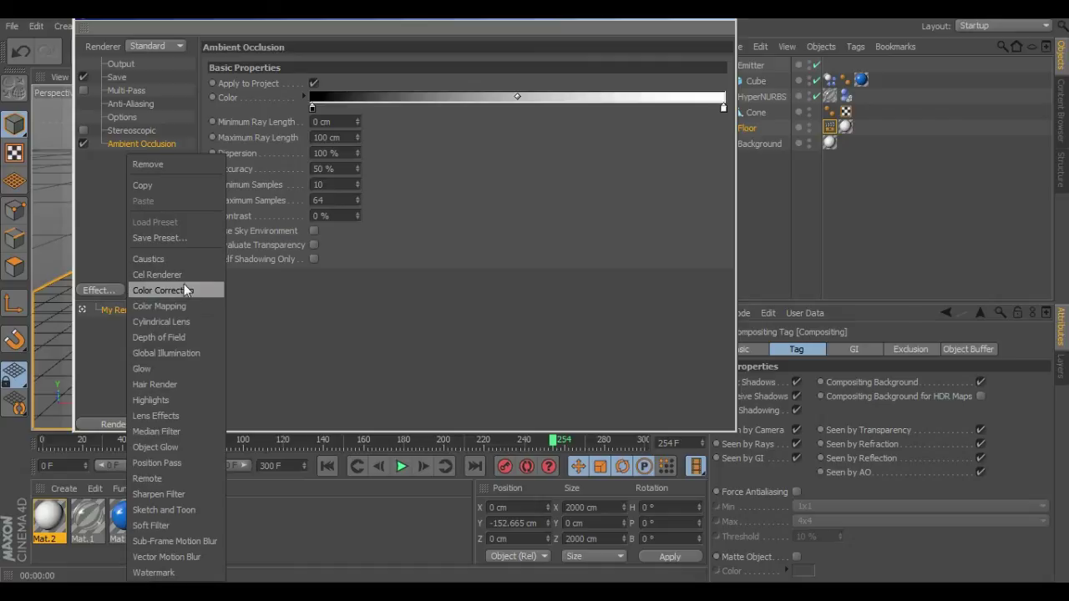
left_click(174, 354)
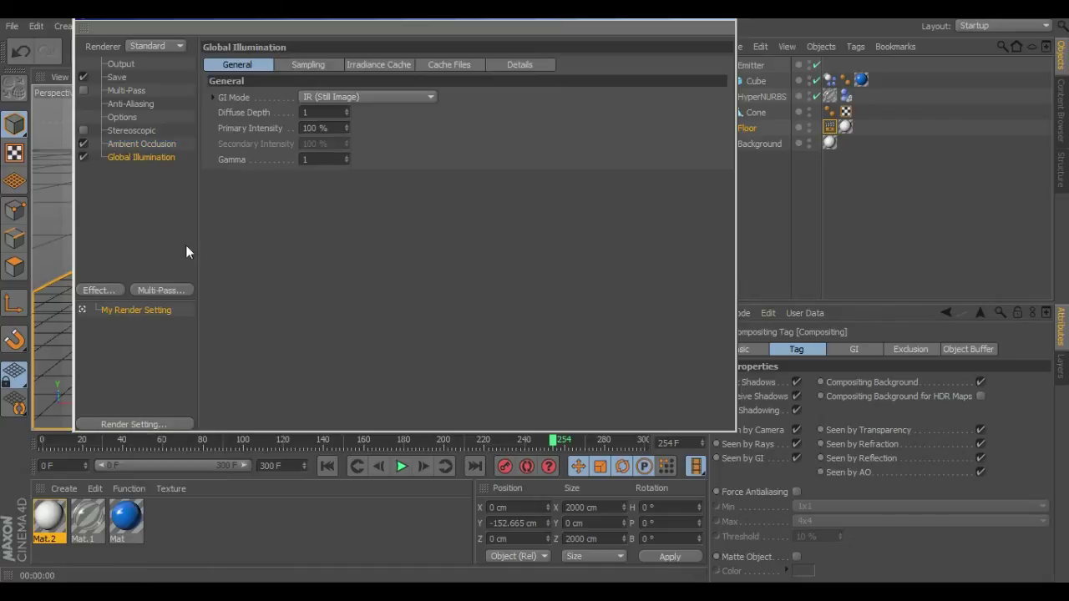
- Set Global Illumination Samples and Record Density to Low, then close Render Settings
left_click(313, 66)
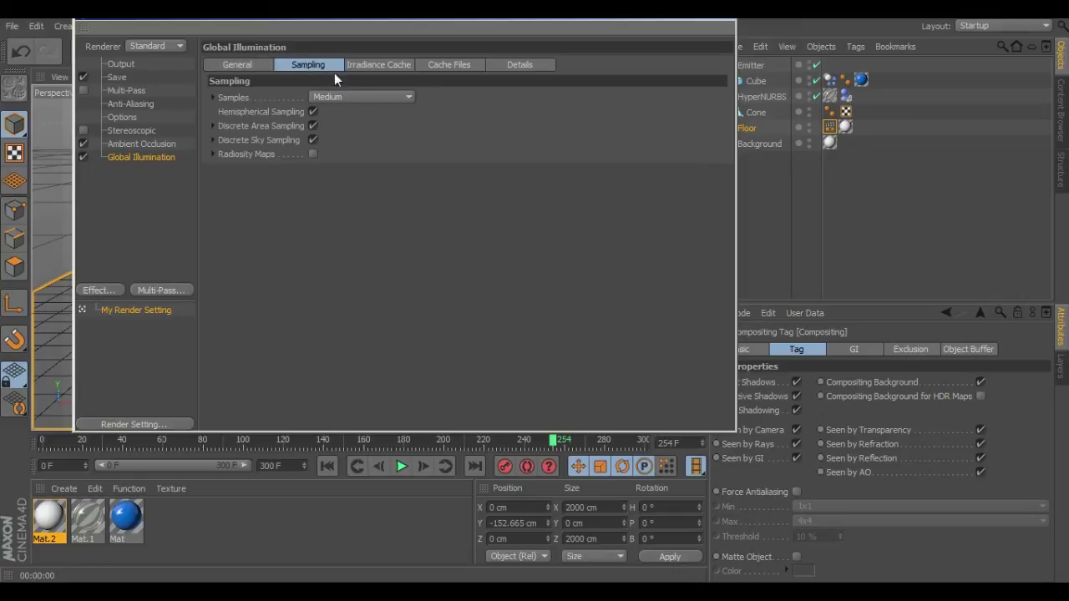
left_click(356, 96)
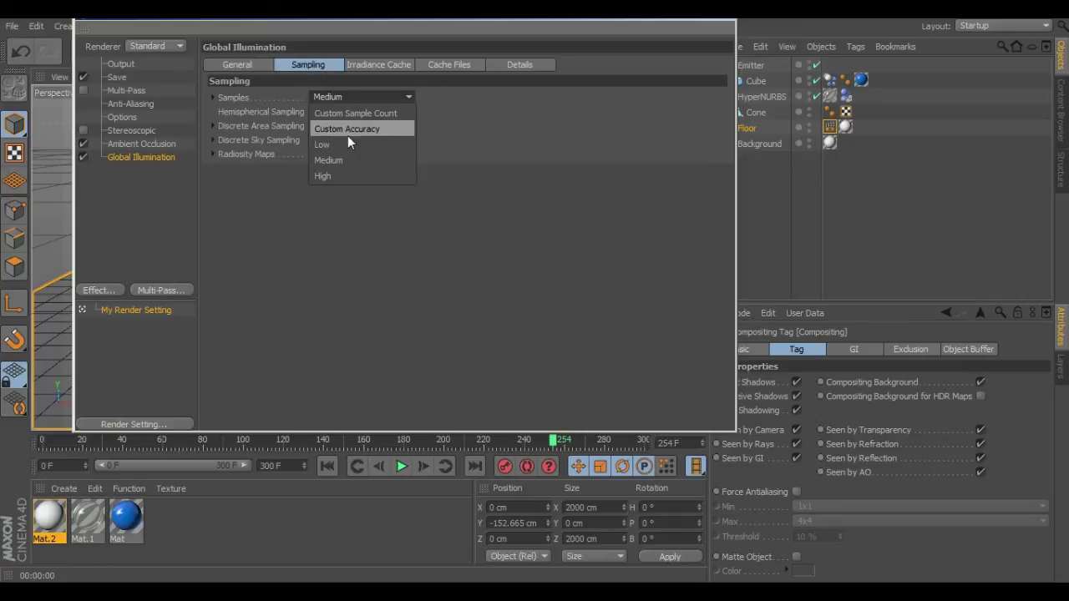
left_click(342, 146)
left_click(392, 64)
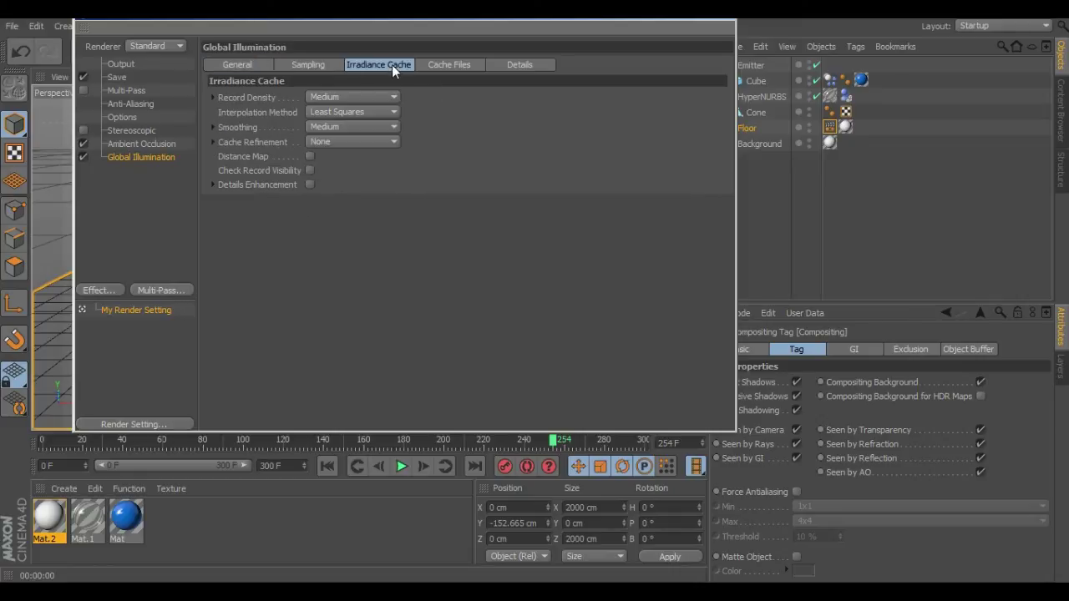
left_click(338, 96)
left_click(331, 144)
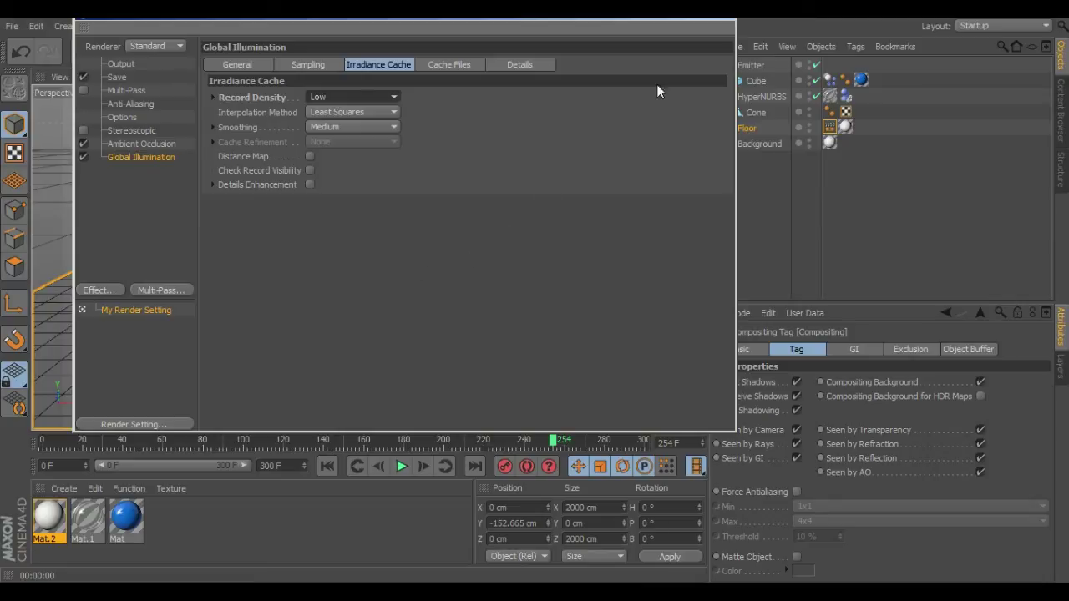
left_click(730, 21)
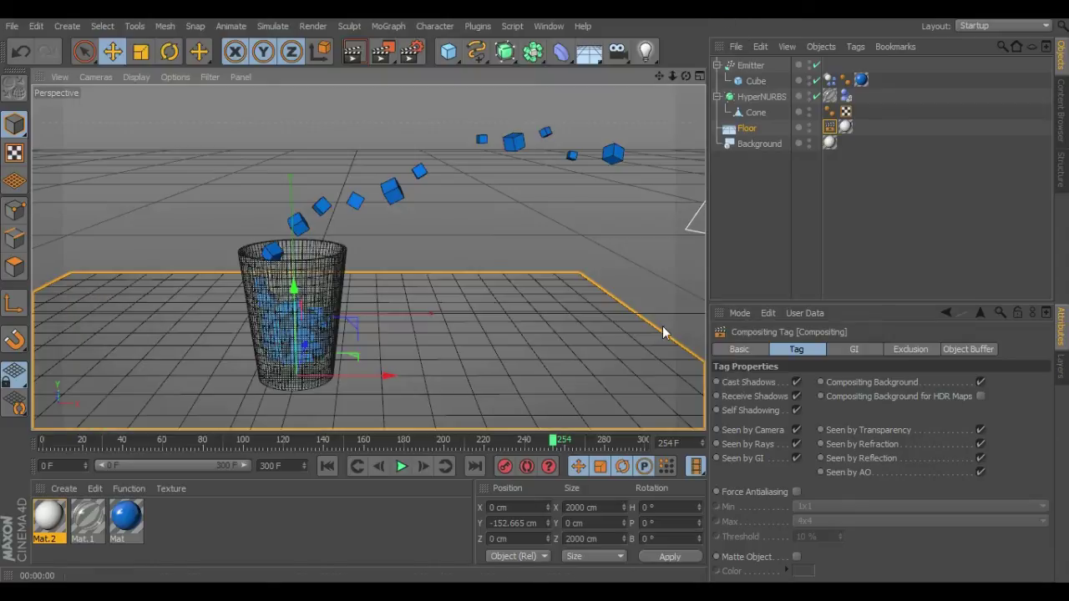
- Test-render a region around the glass and cubes, then add a Sky object
left_click(386, 52)
left_click(443, 74)
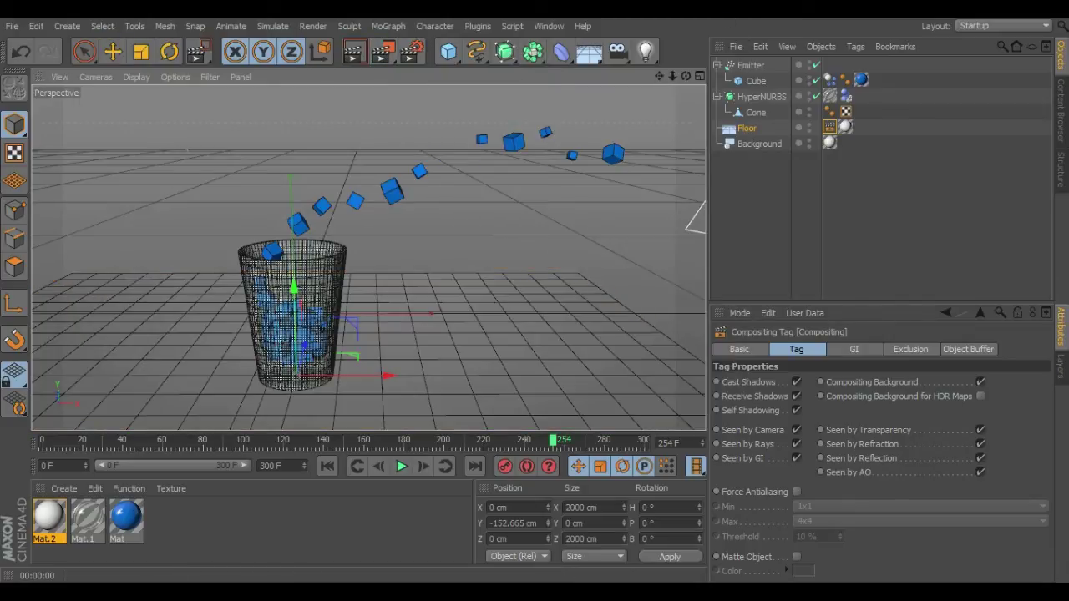
left_click_drag(175, 100, 664, 420)
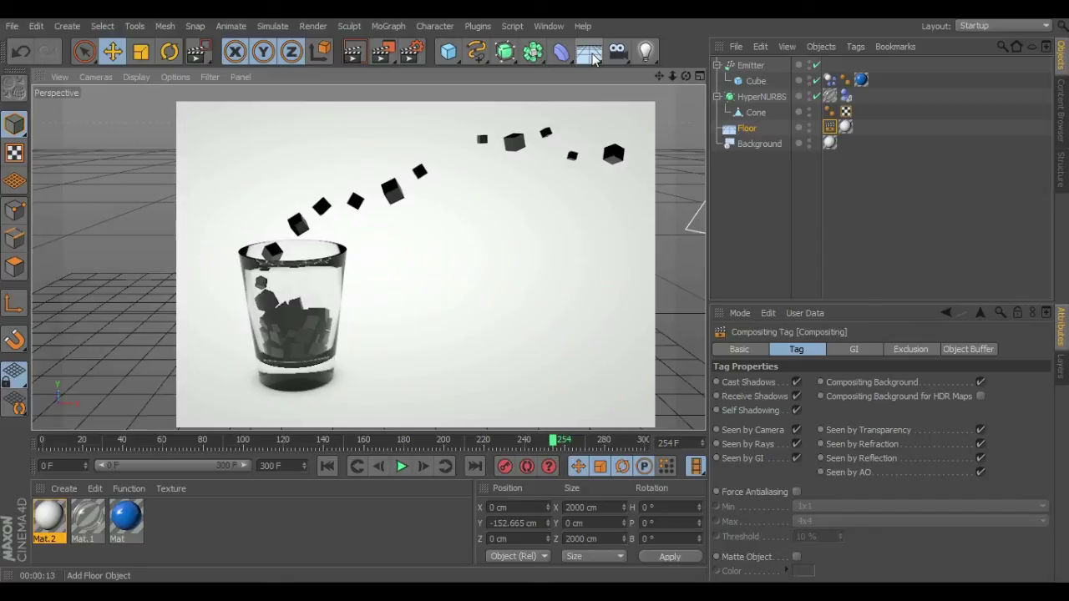
left_click_drag(594, 57, 651, 105)
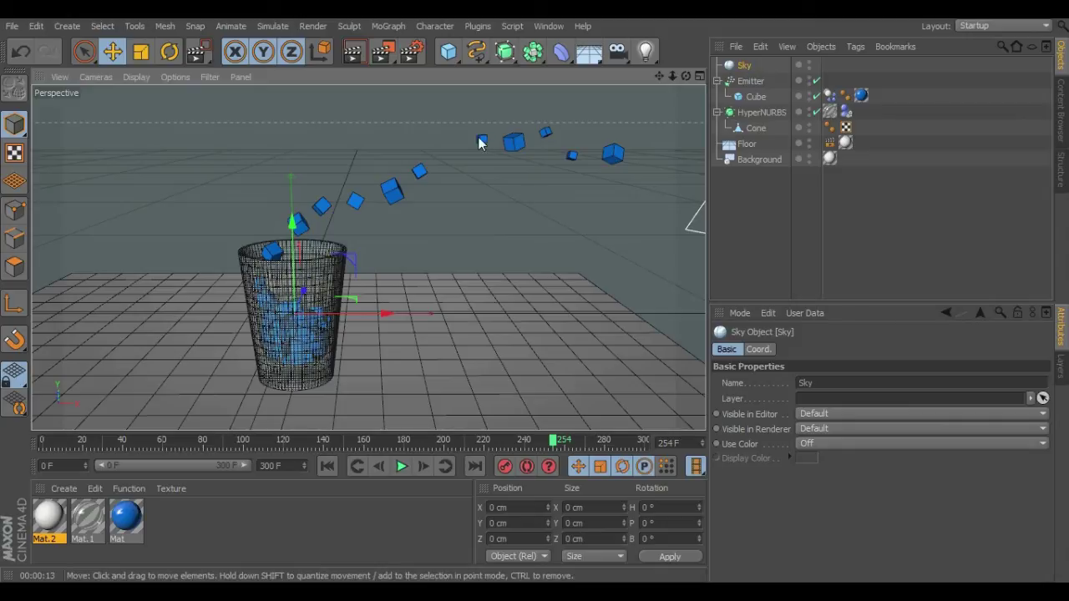
- Render a test region of the scene, then add a Compositing tag to the Sky
left_click_drag(389, 56, 430, 70)
left_click_drag(168, 104, 592, 331)
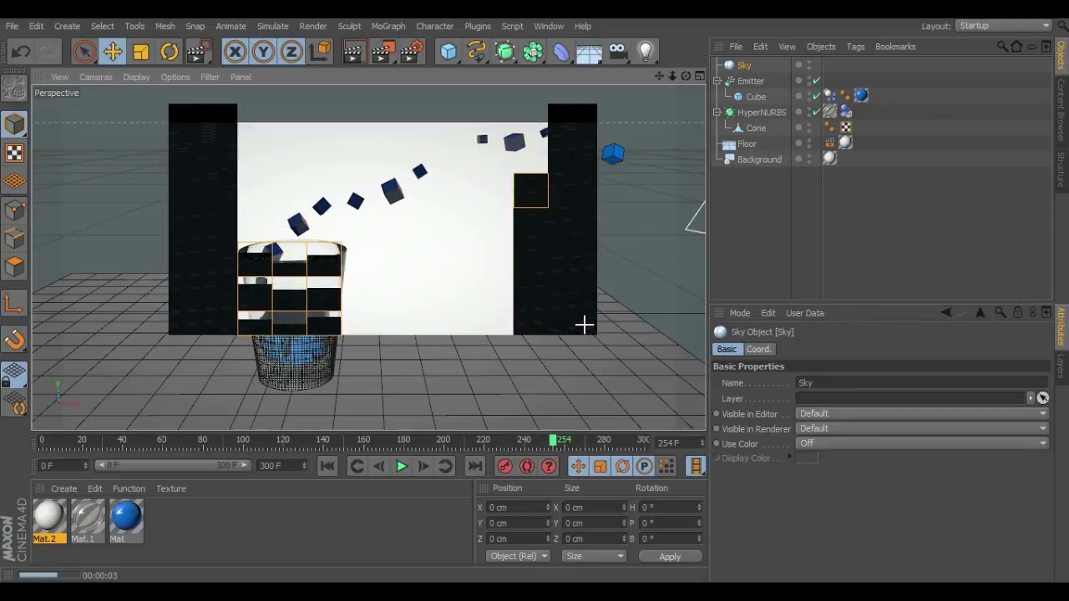
right_click(749, 68)
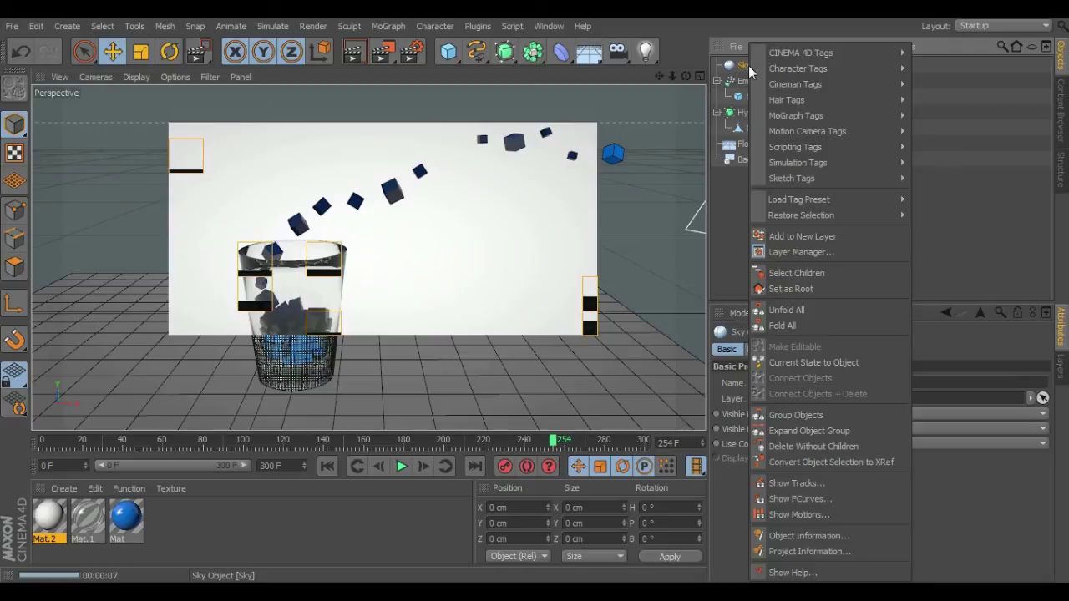
mouse_move(806, 55)
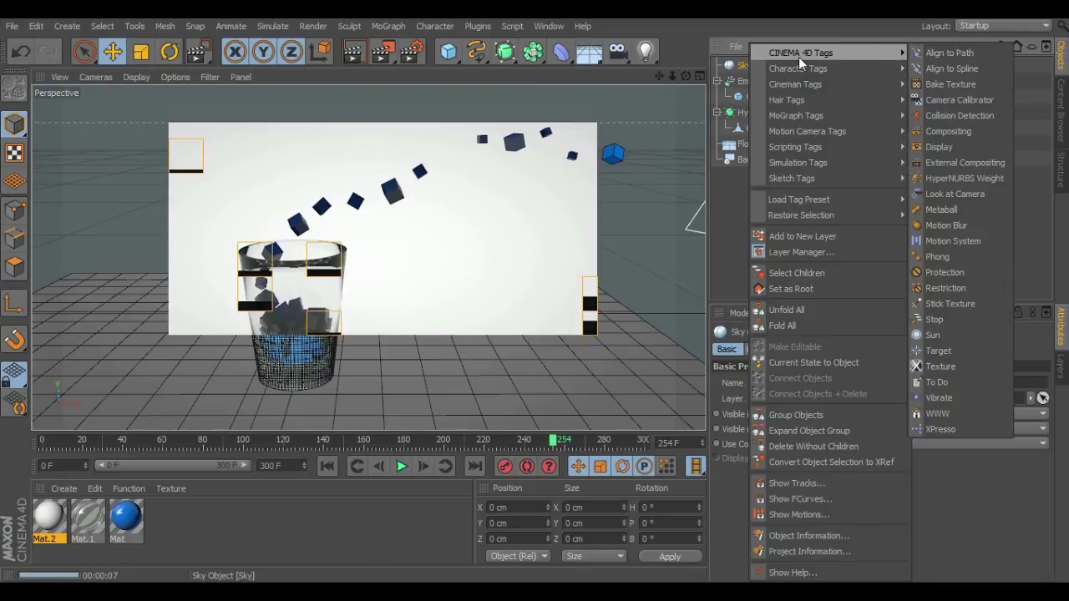
left_click(958, 135)
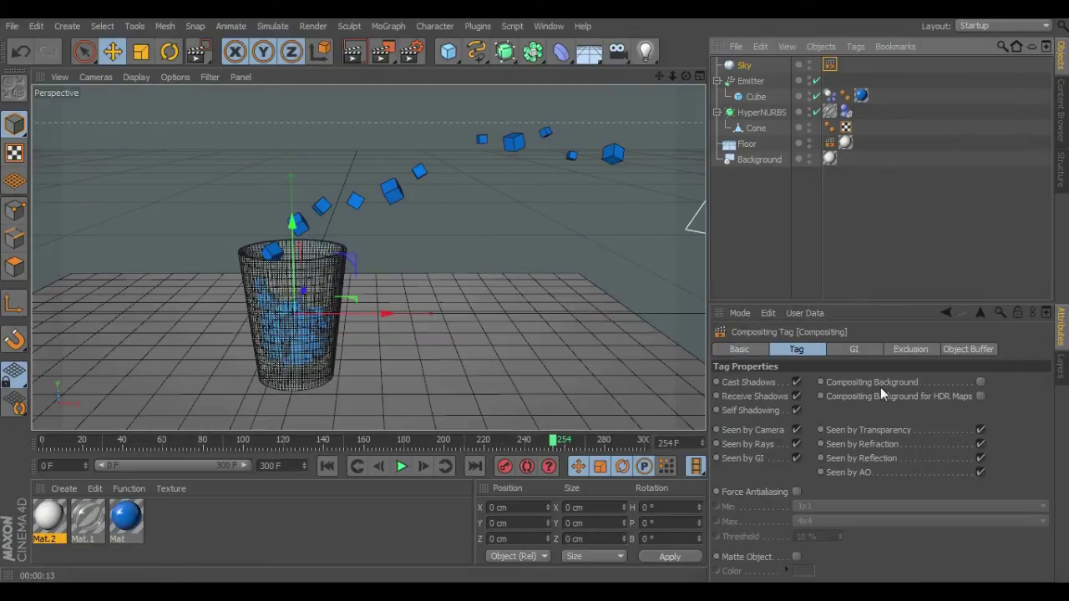
left_click(980, 382)
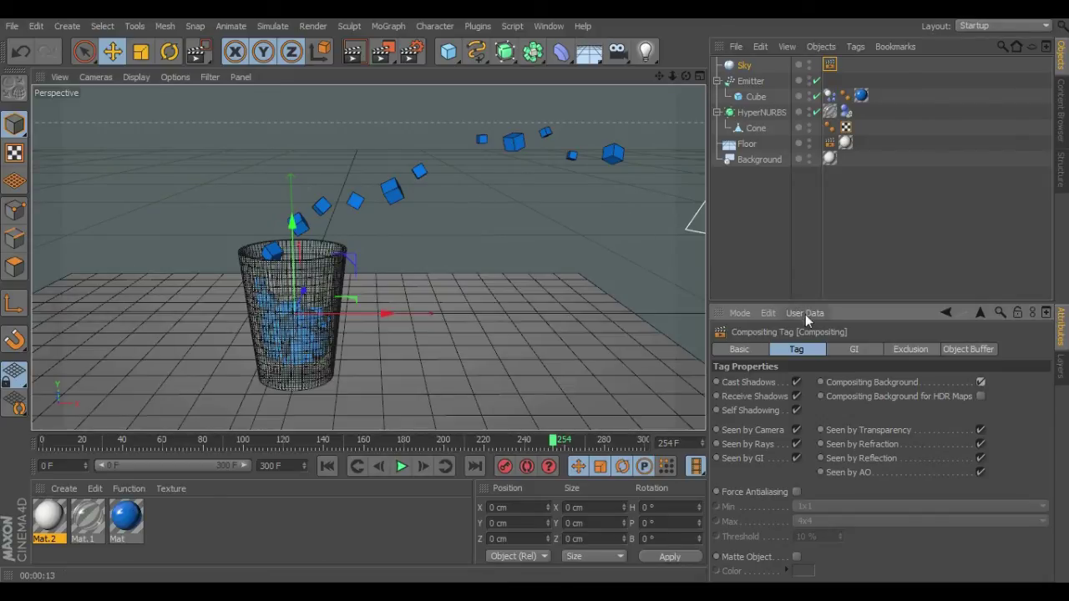
- Leave Compositing Background off, untick Seen by Camera on the Sky, and re-render the region
left_click(983, 382)
left_click(796, 430)
left_click_drag(384, 57, 438, 71)
left_click_drag(173, 103, 533, 411)
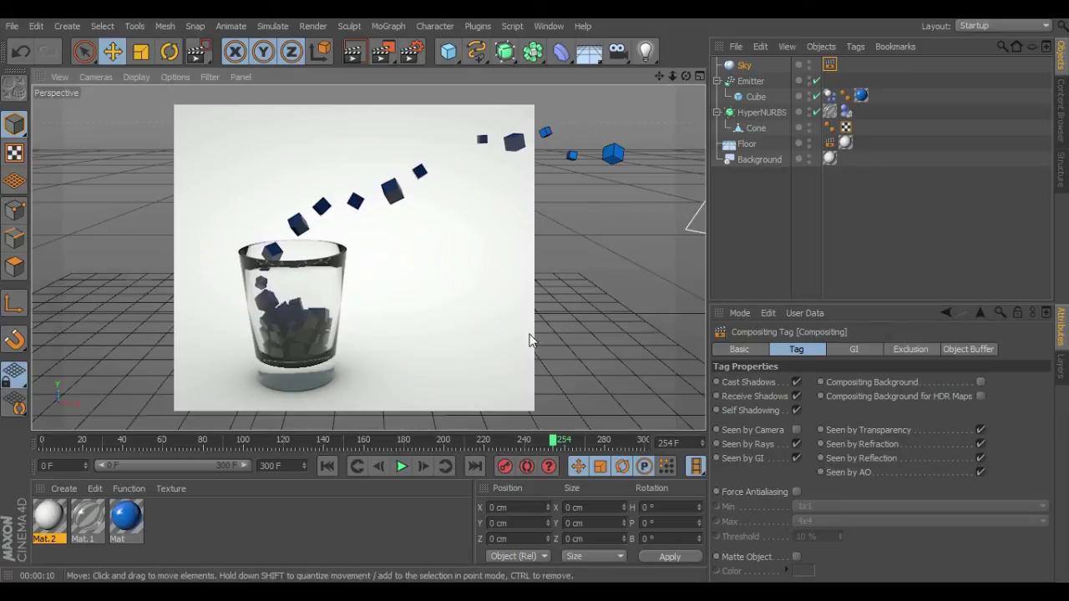
- Rewind the animation to frame 0 and orbit the perspective view around the cup
left_click(328, 469)
left_click_drag(519, 334, 501, 312, "alt")
left_click_drag(493, 362, 518, 352, "alt")
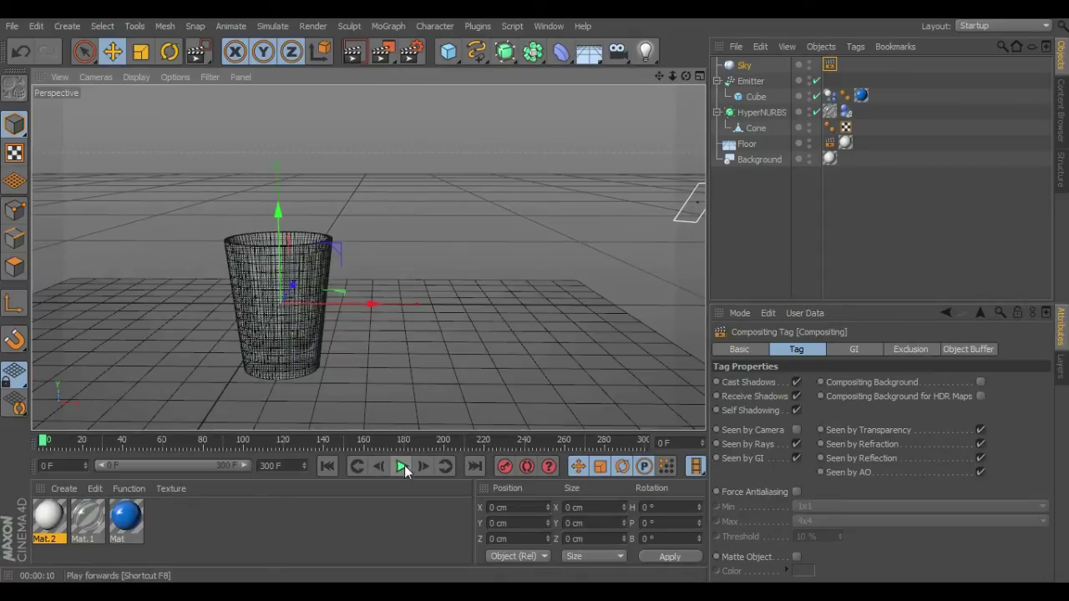
- Play the cube emitter animation while orbiting down to a lower view of the glass
left_click(404, 466)
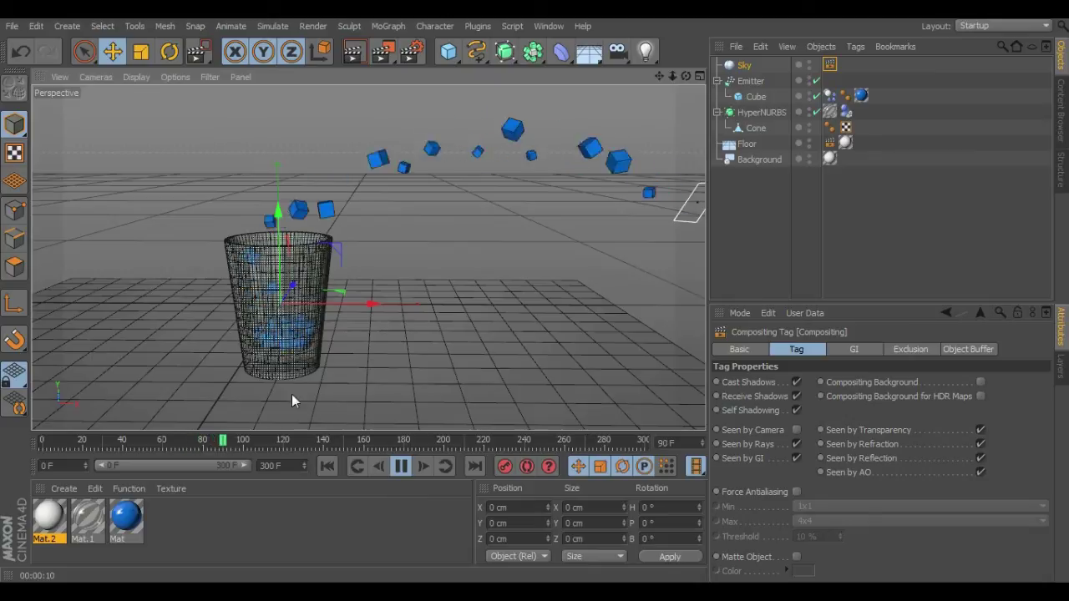
left_click_drag(413, 375, 254, 268, "alt")
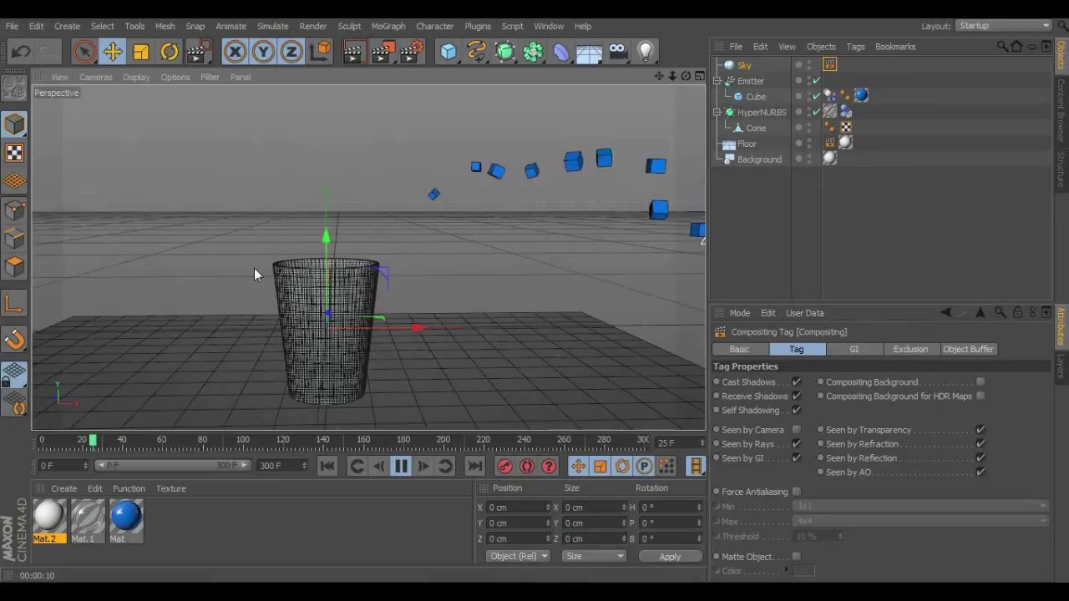
left_click_drag(552, 321, 513, 274, "alt")
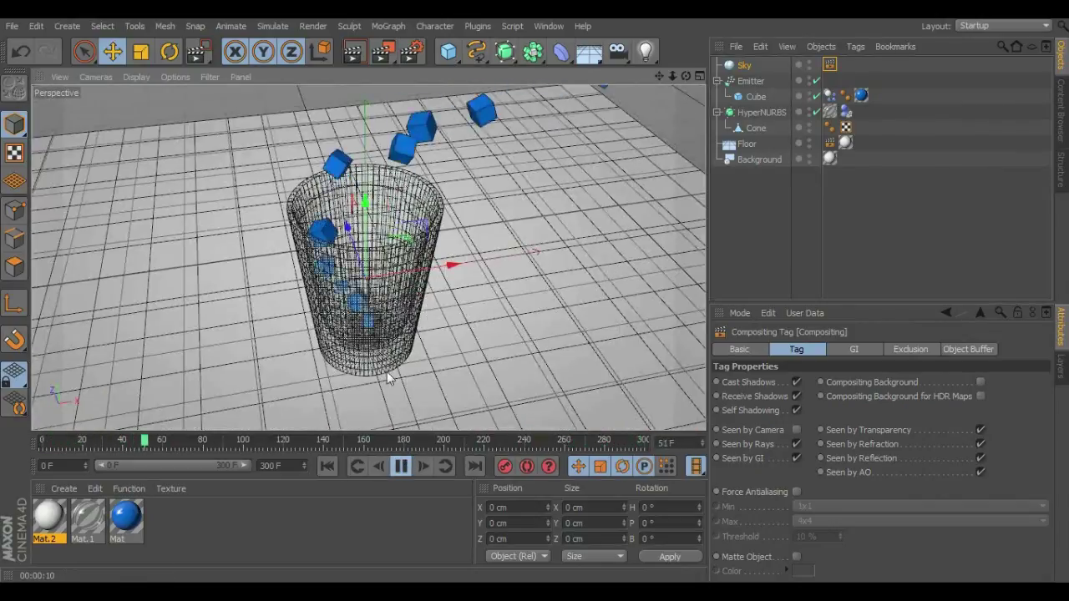
left_click_drag(480, 292, 501, 309, "alt")
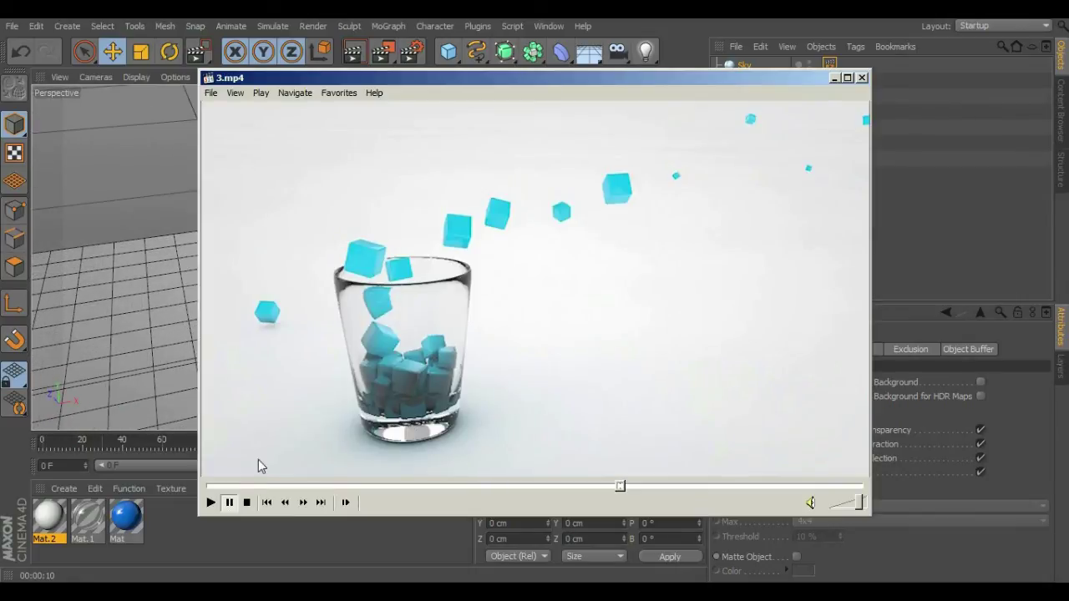
- Replay the 3.mp4 render from the start in Media Player Classic, then stop it
left_click(211, 502)
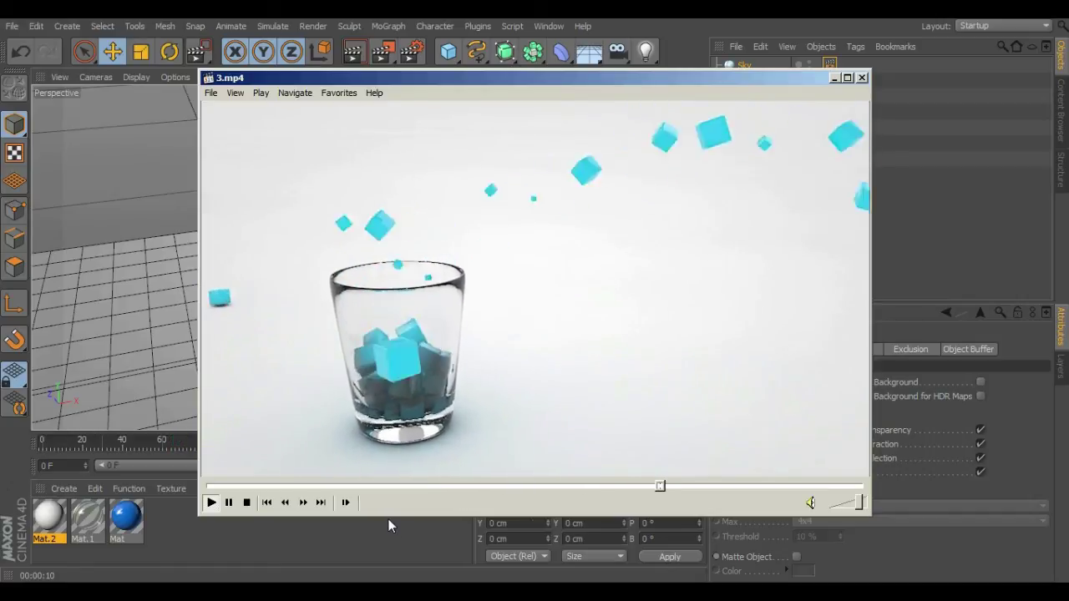
left_click(246, 502)
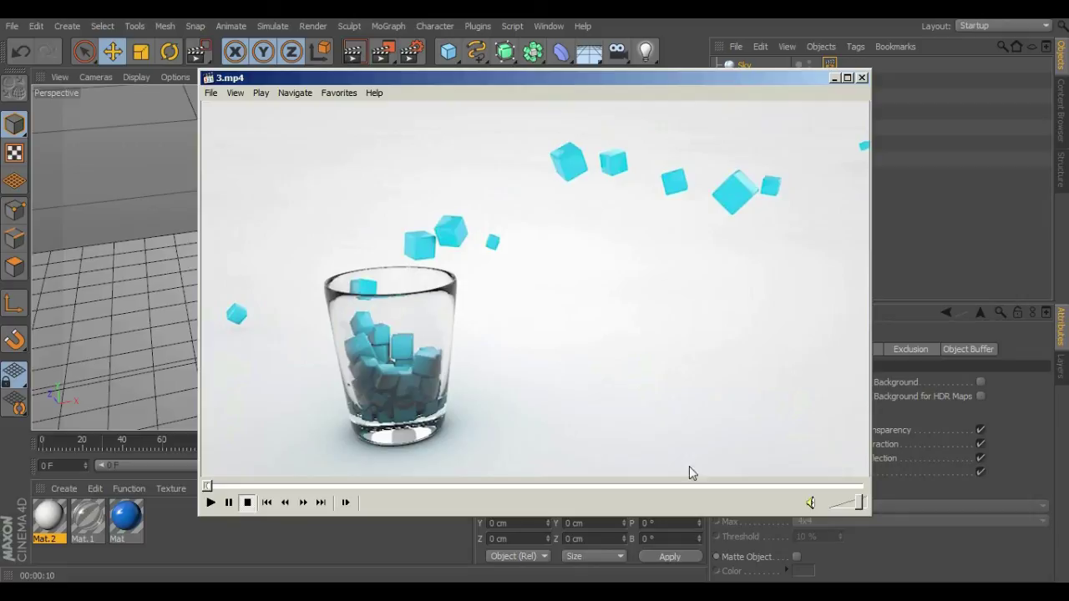